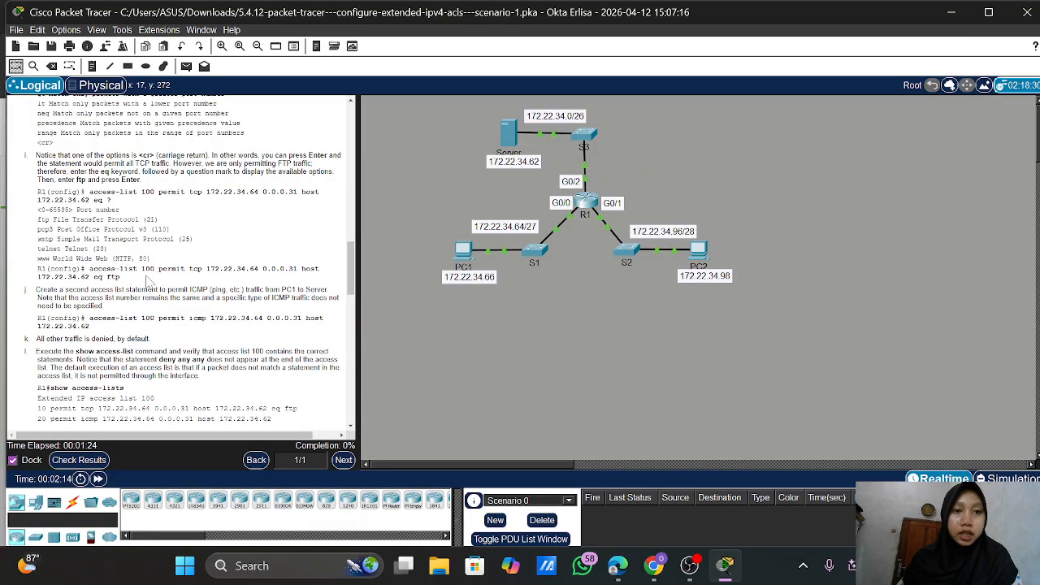
Open R1's CLI console, move its window aside, and attempt the enable command
scroll(149, 281, up, 3)
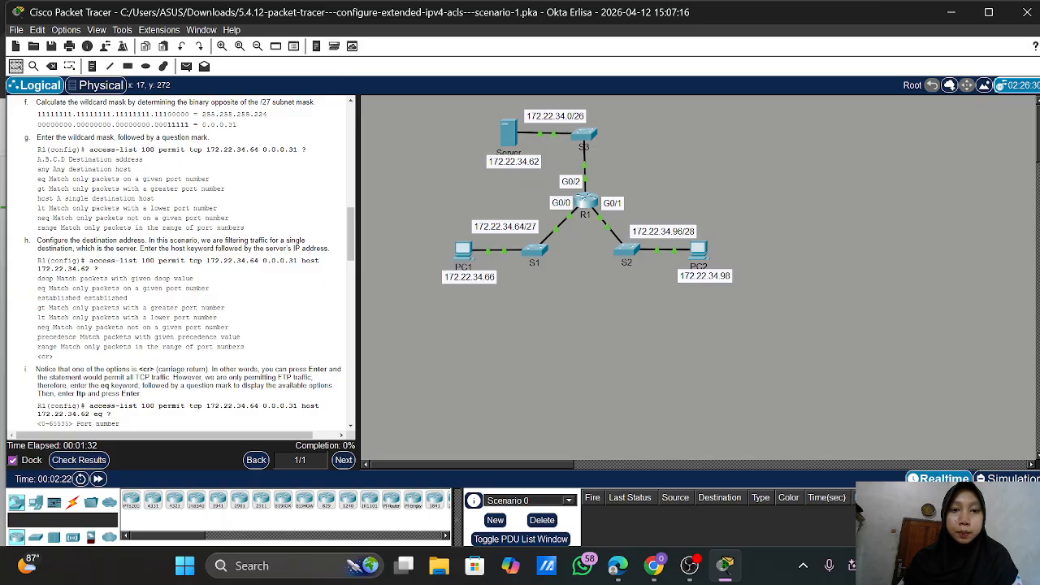
scroll(263, 165, up, 8)
scroll(263, 166, up, 5)
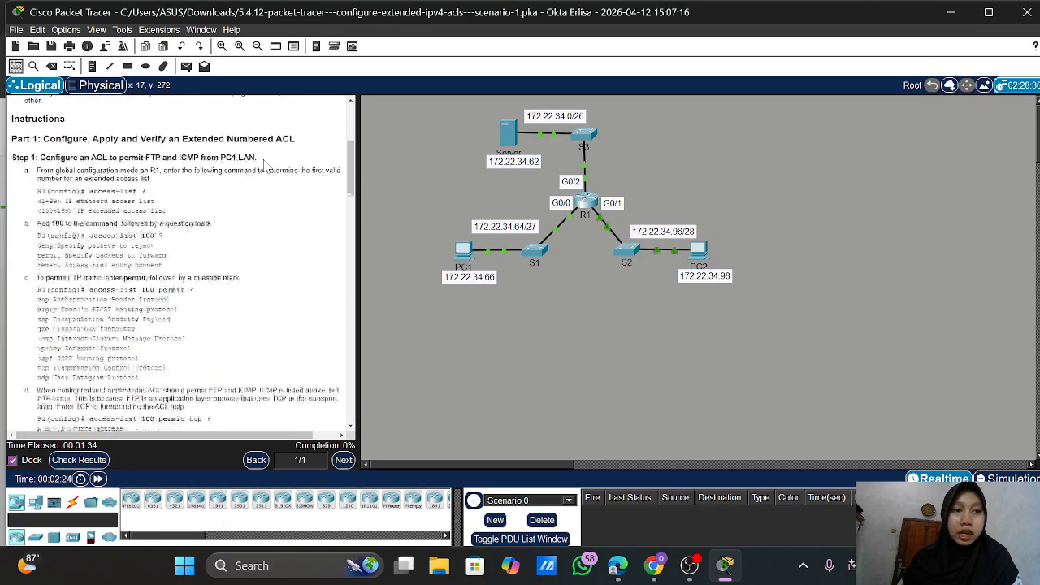
scroll(263, 165, up, 2)
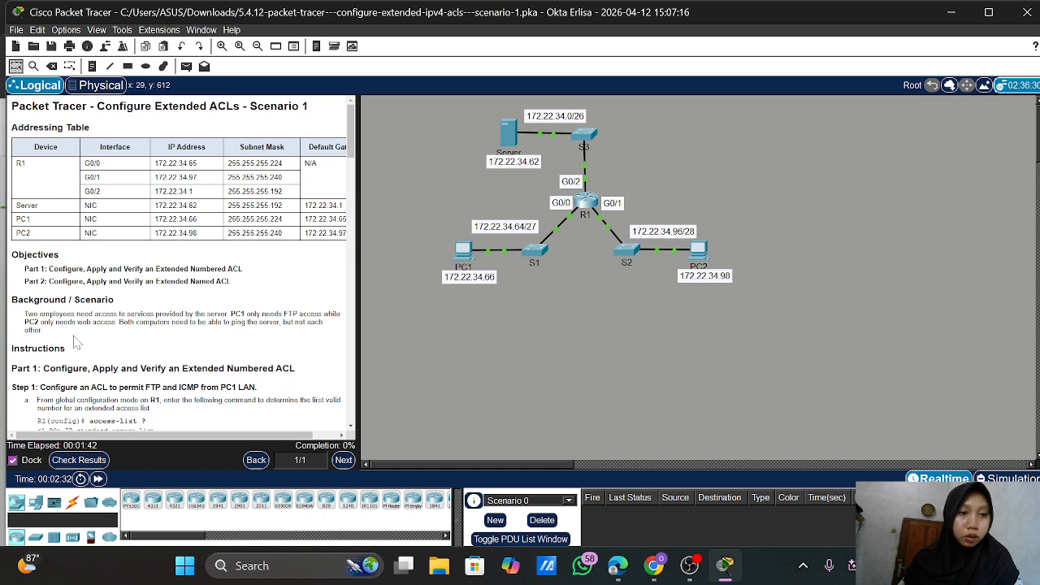
scroll(182, 260, down, 2)
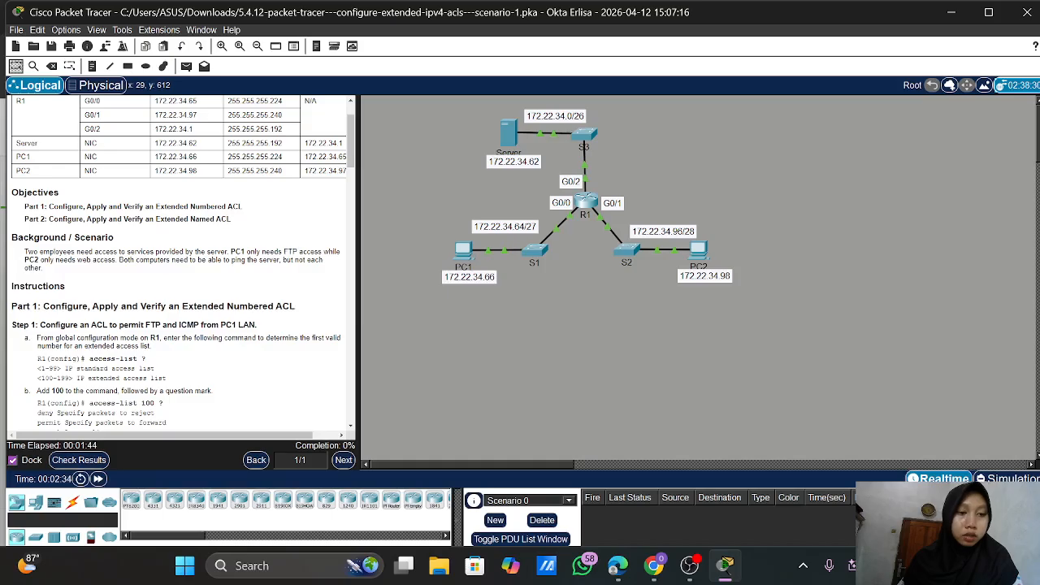
scroll(91, 276, down, 1)
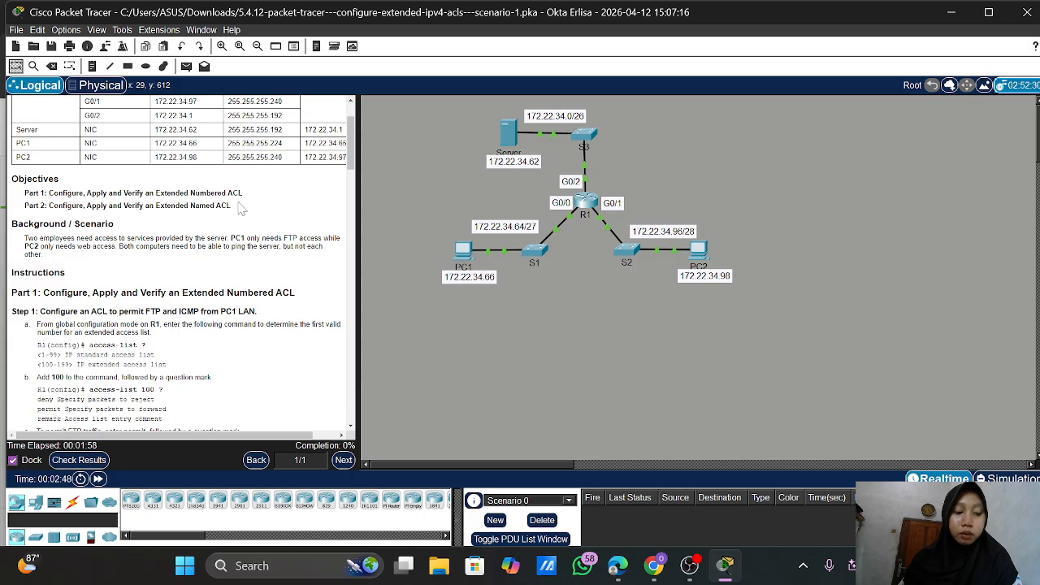
scroll(242, 210, down, 1)
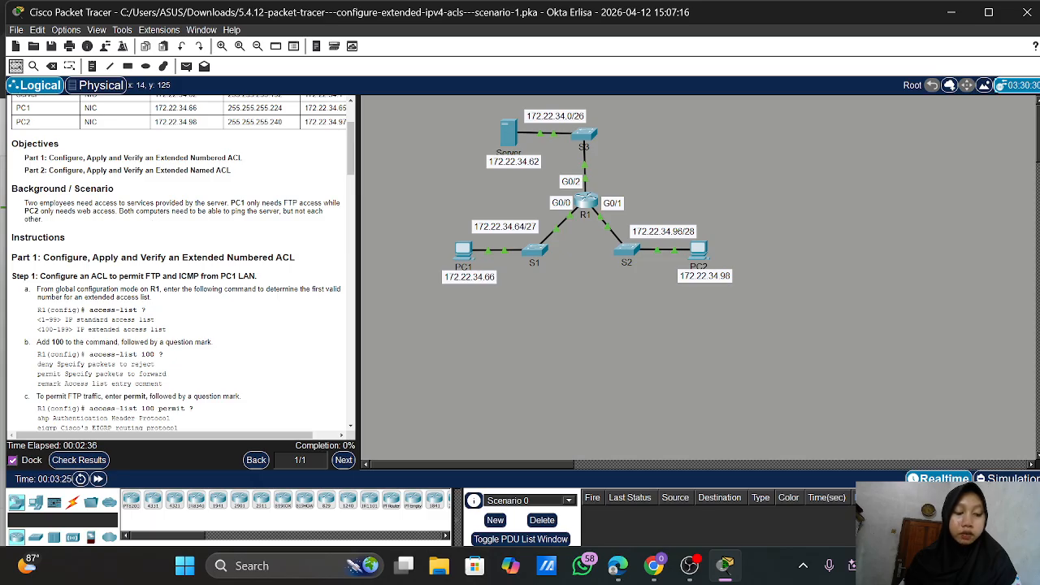
scroll(179, 268, down, 1)
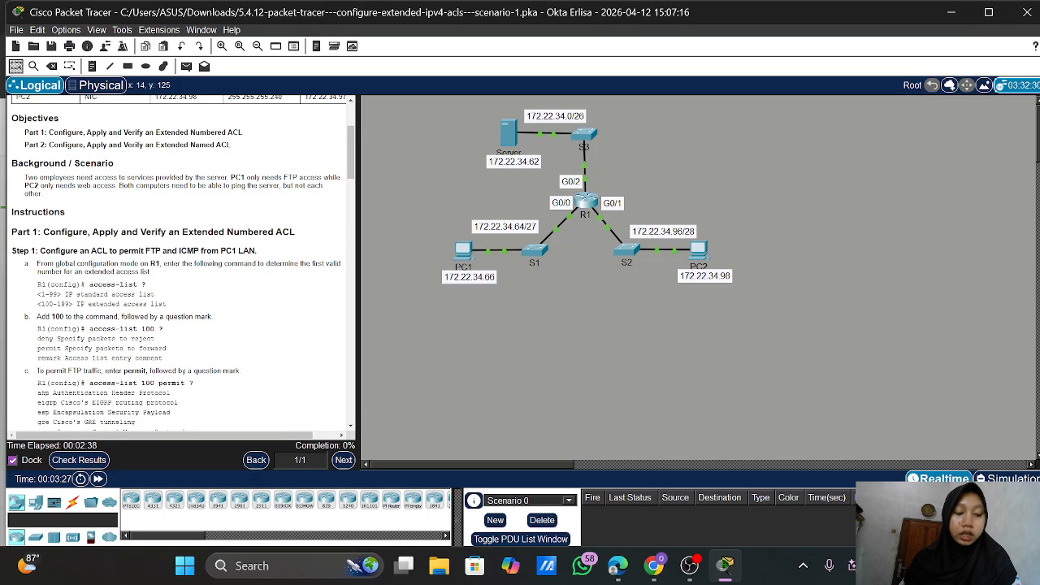
scroll(179, 268, up, 1)
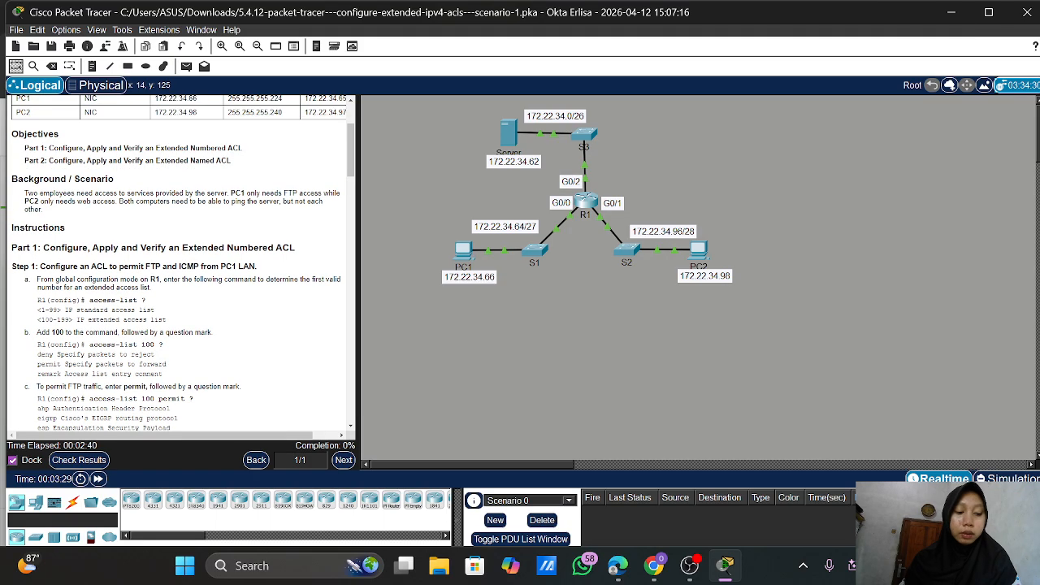
scroll(160, 127, down, 3)
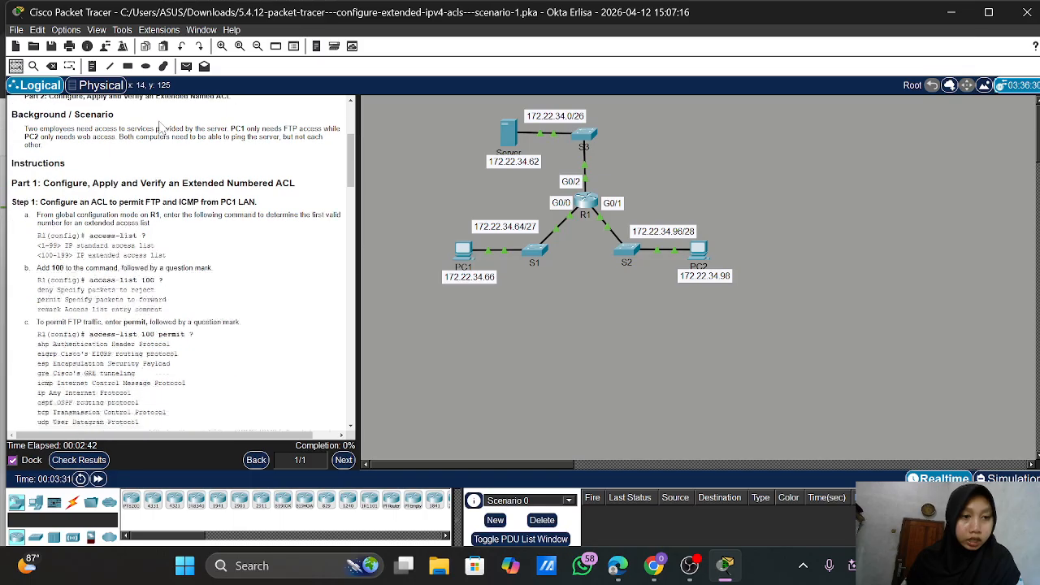
scroll(160, 128, down, 1)
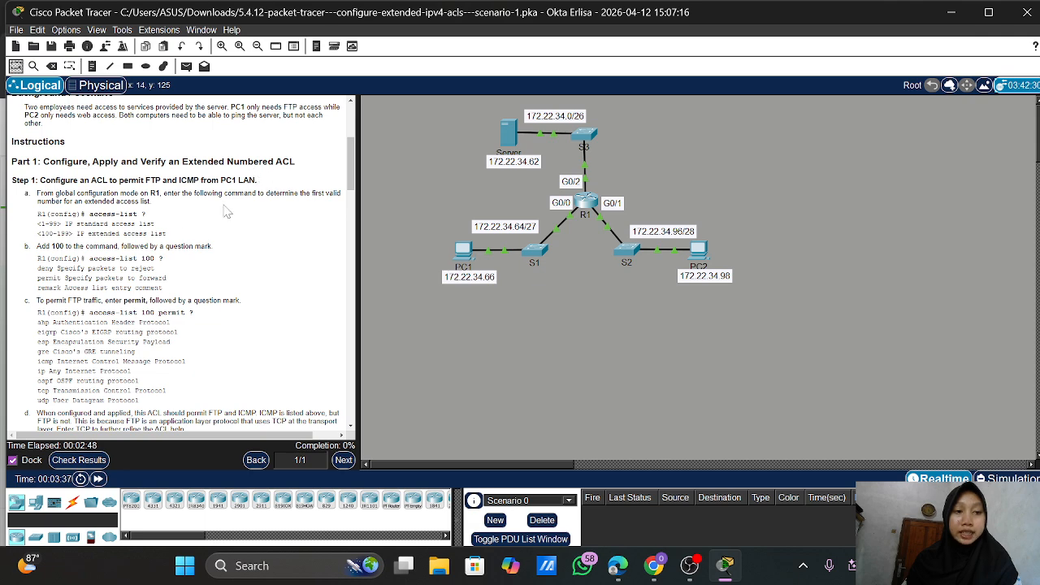
scroll(227, 211, down, 2)
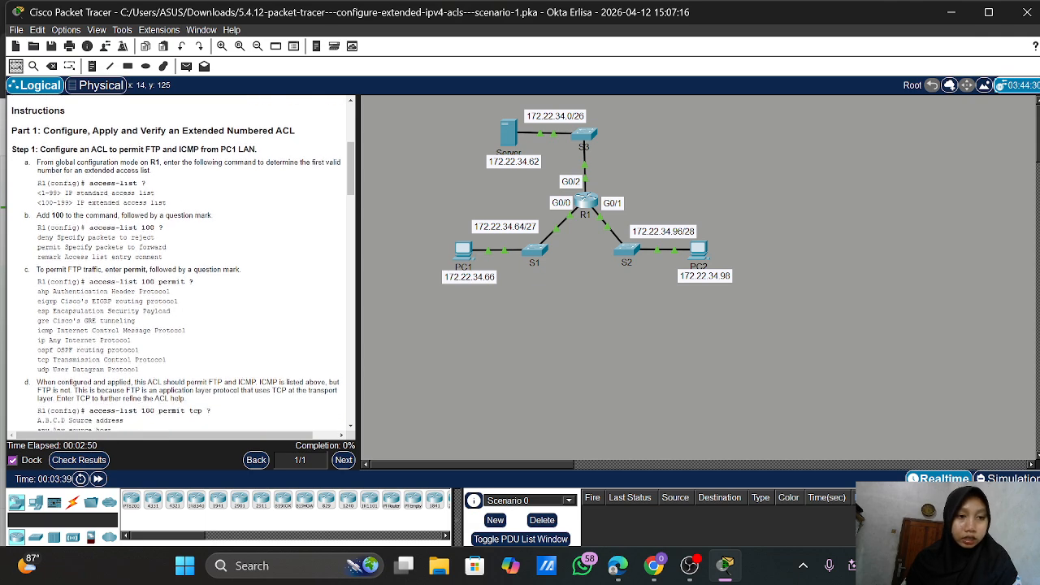
scroll(179, 269, down, 1)
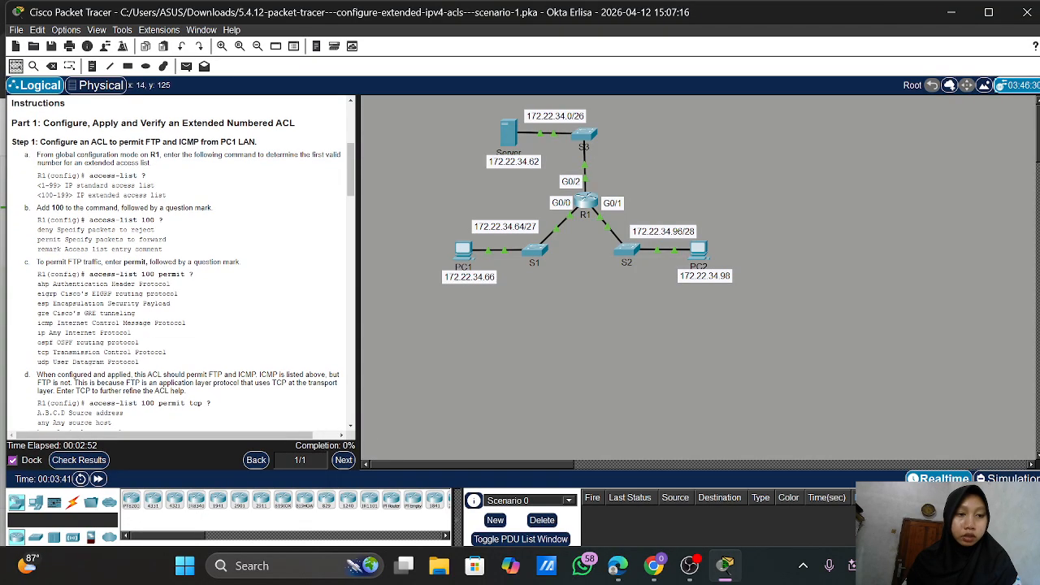
scroll(179, 268, down, 1)
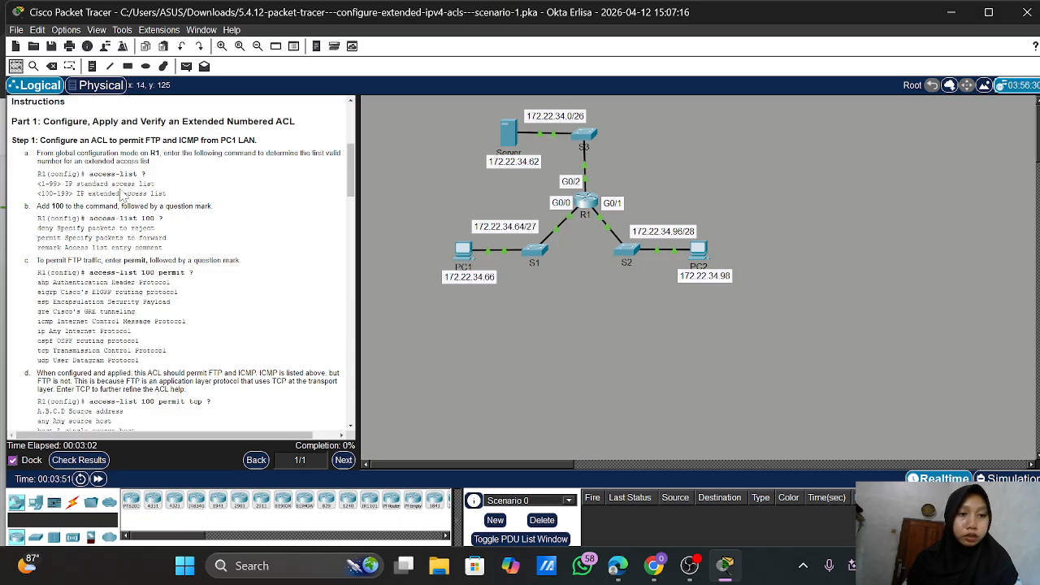
scroll(122, 195, down, 1)
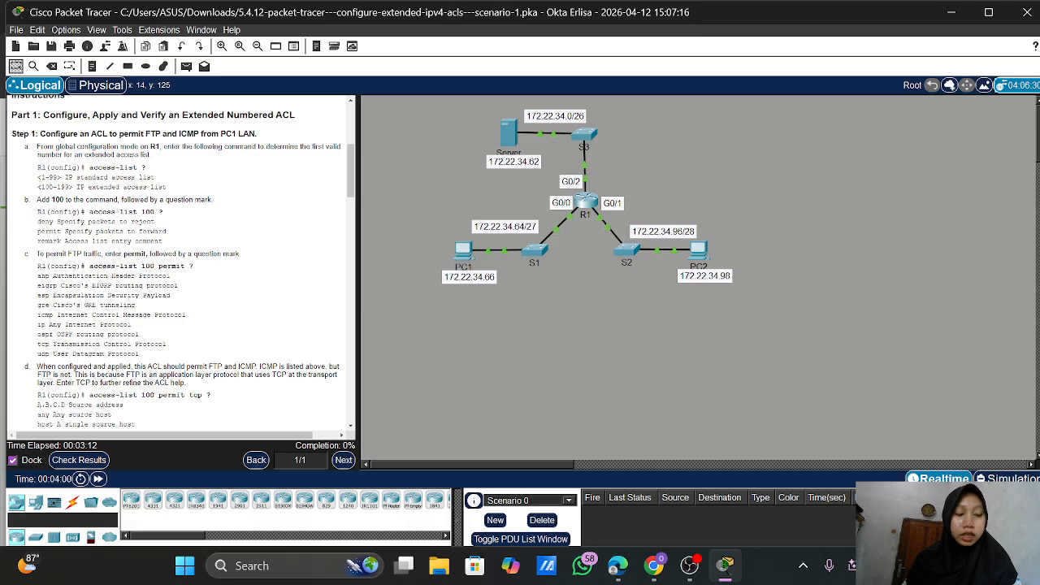
scroll(219, 202, down, 1)
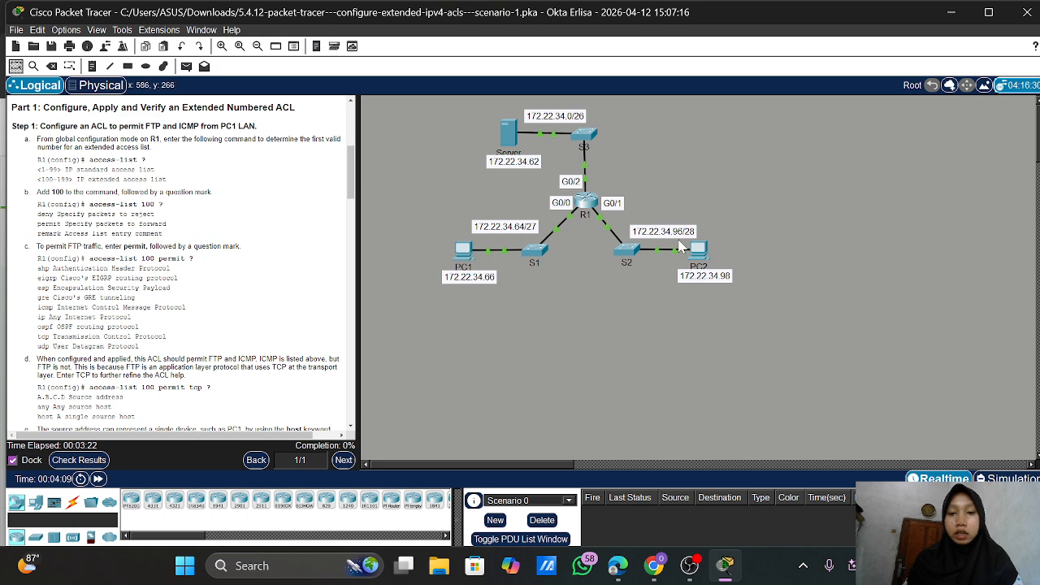
click(582, 207)
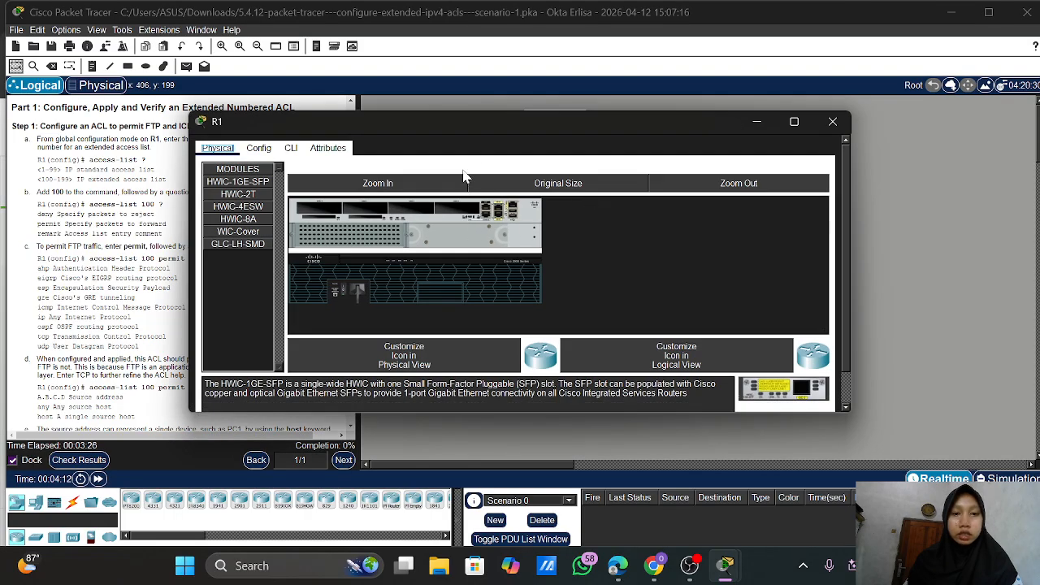
drag(498, 119, 713, 120)
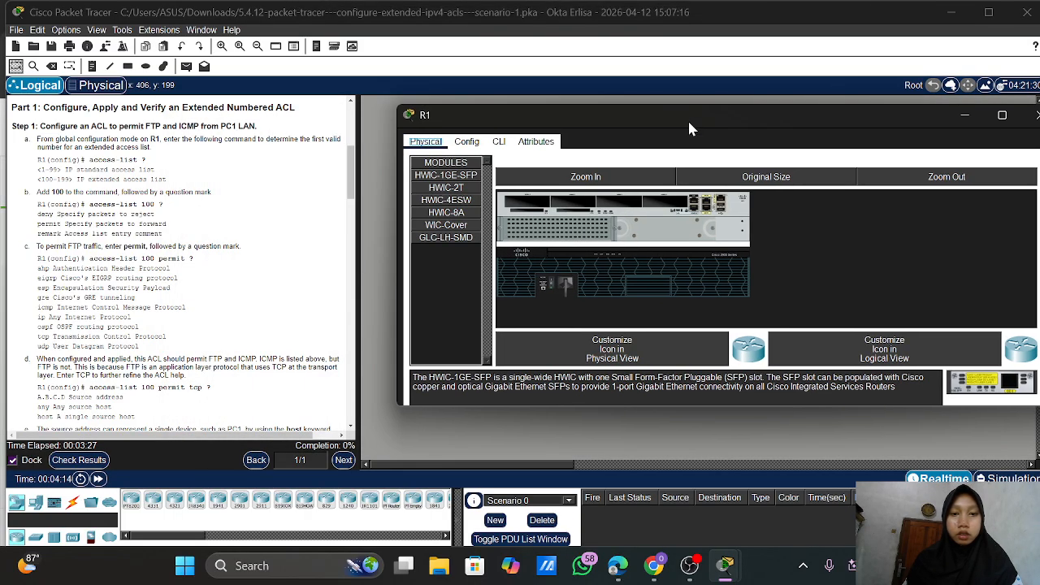
click(498, 141)
key(Return)
key(Return)
key(Return)
key(Return)
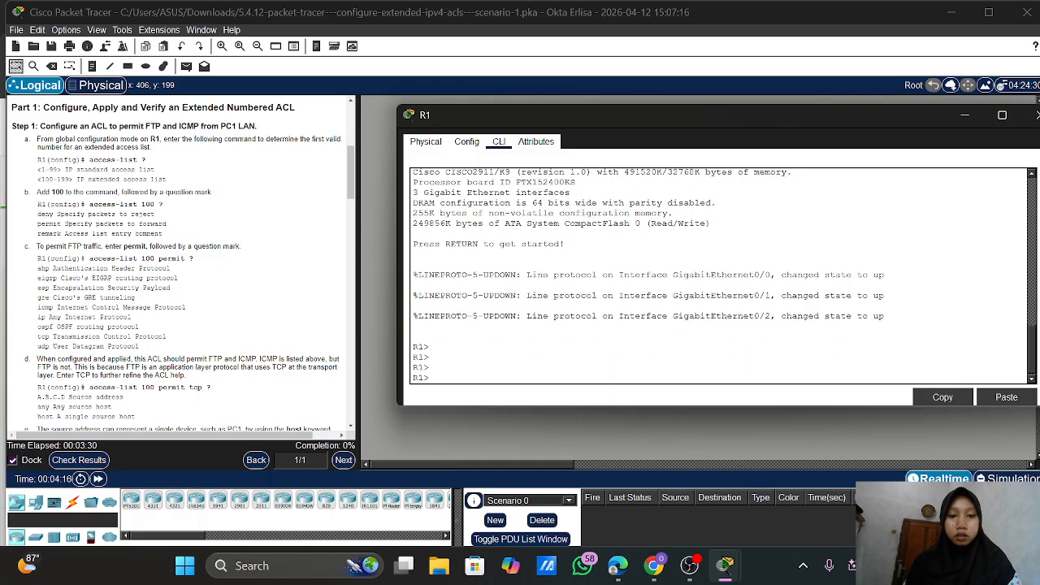
text(ean)
key(Return)
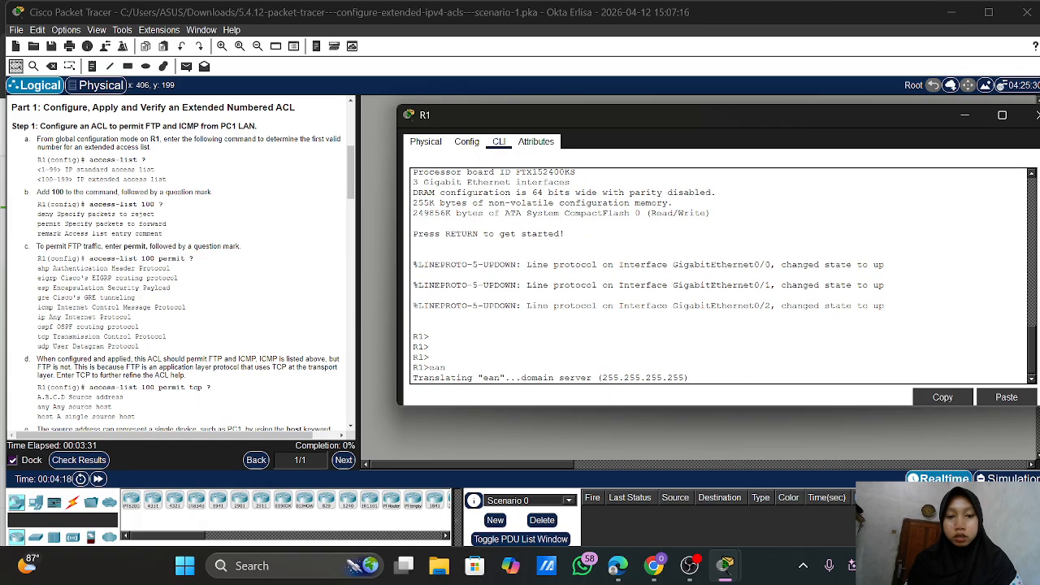
Fast-forward the simulation time several times so the links come up
click(98, 478)
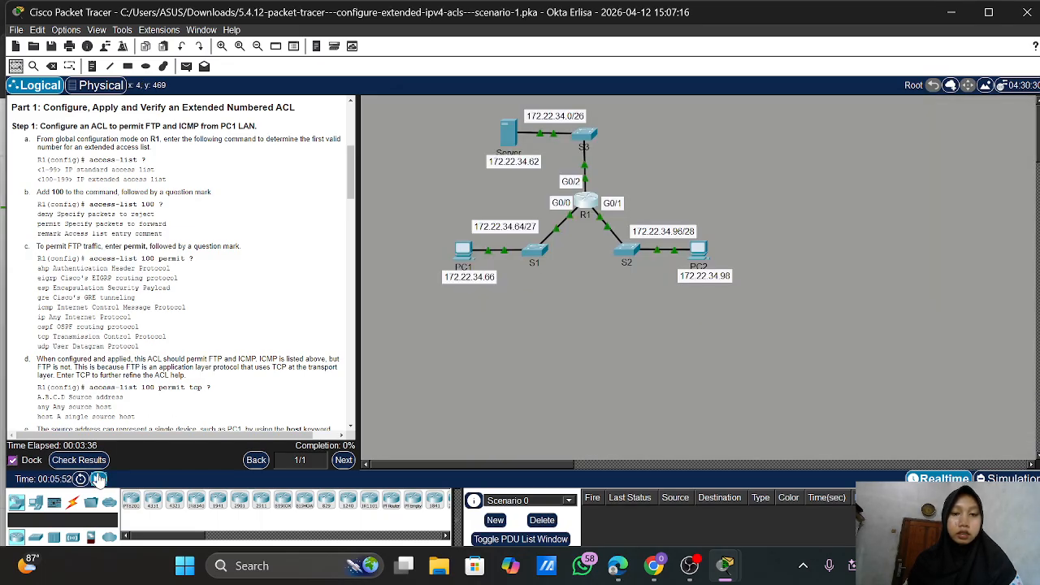
click(98, 479)
click(99, 479)
click(98, 479)
click(99, 479)
click(98, 479)
click(98, 479)
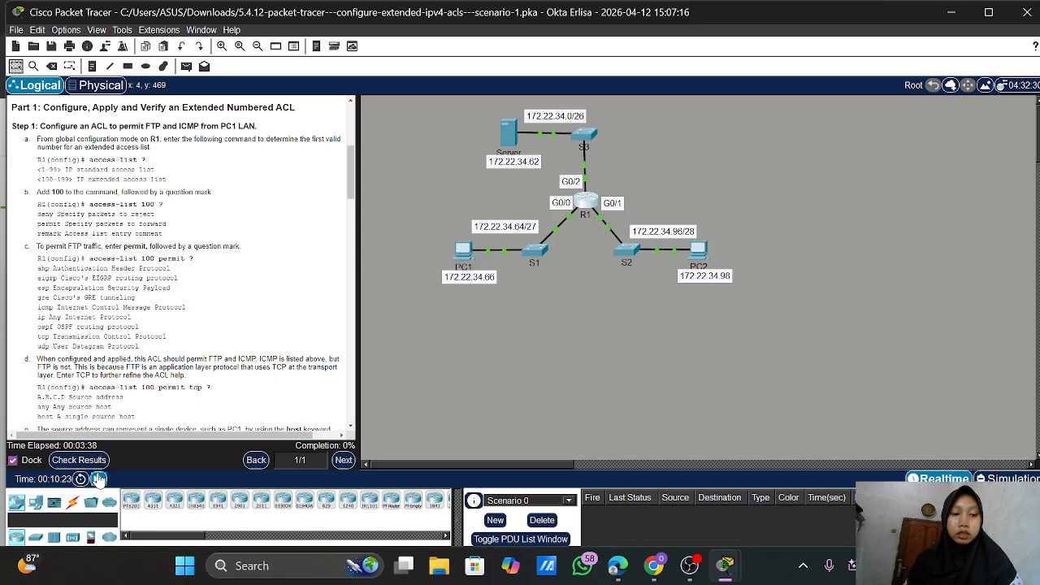
click(99, 480)
click(99, 479)
click(98, 479)
click(98, 479)
click(98, 478)
click(98, 479)
click(97, 478)
click(98, 478)
click(98, 479)
click(97, 478)
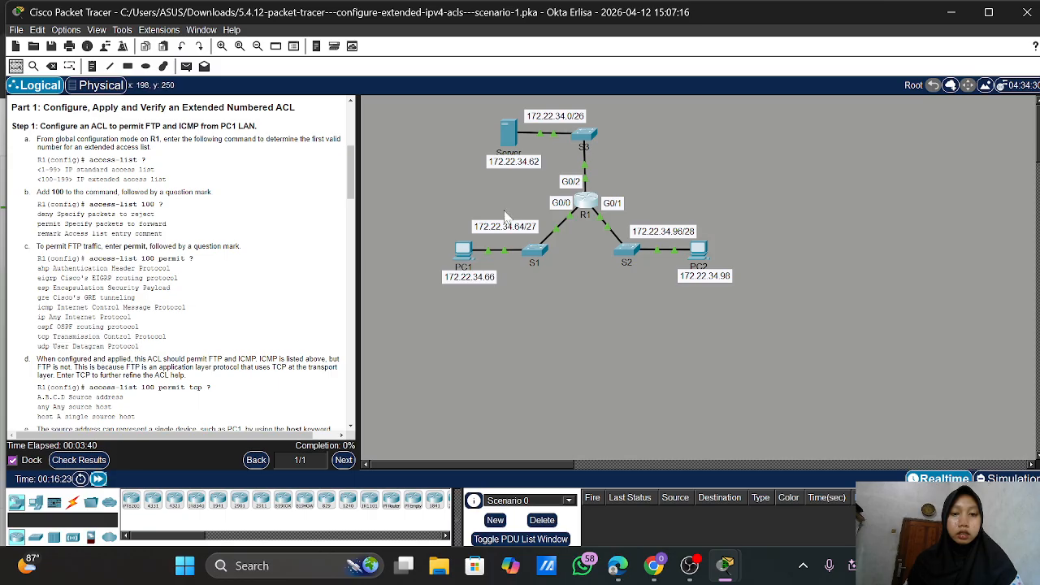
Back in R1's console, enter privileged mode with enable and try the 'acc' command
click(597, 203)
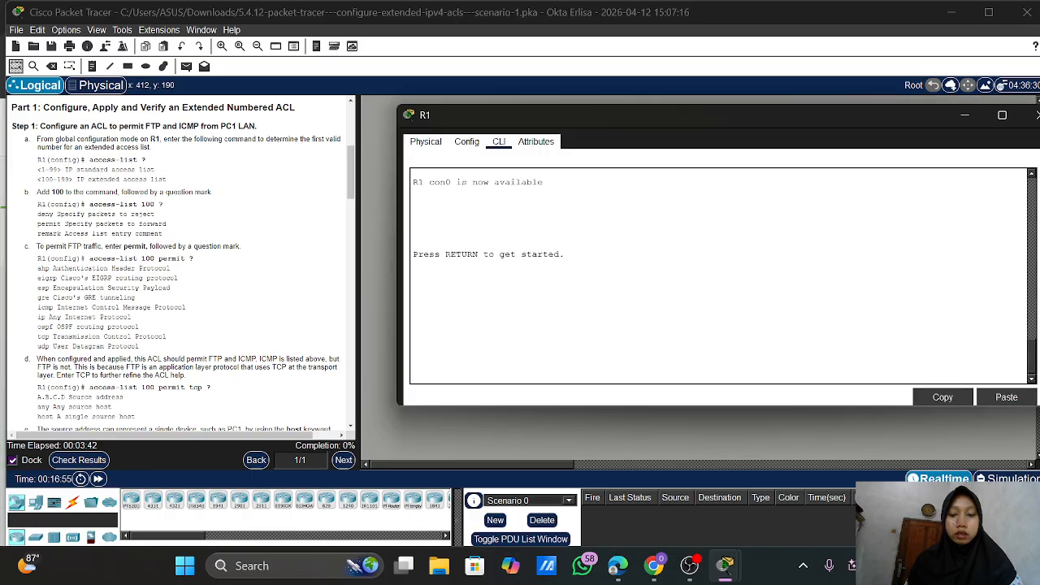
key(Return)
key(Return)
key(Return)
text(ena)
key(Return)
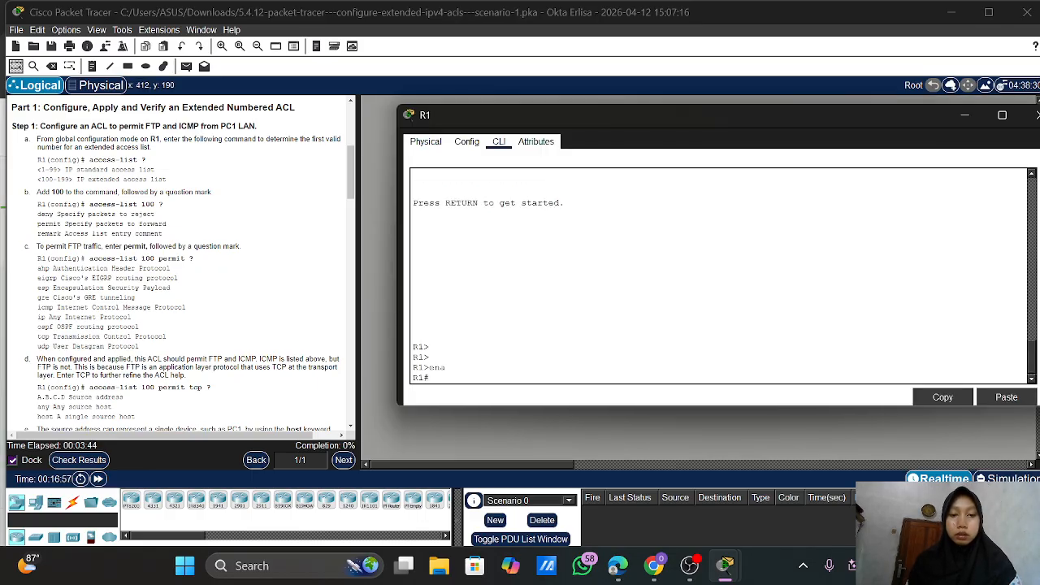
text(a)
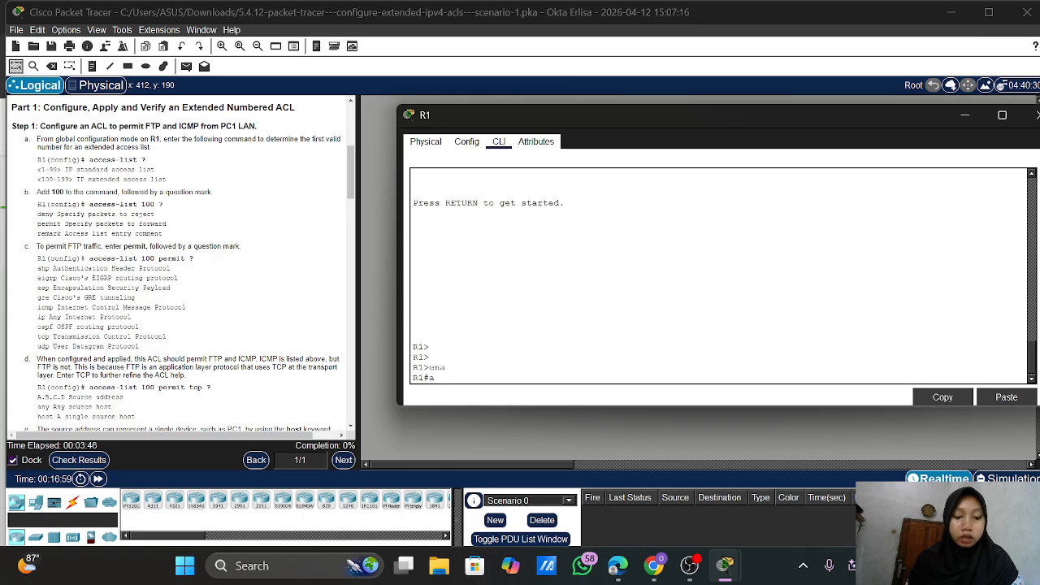
text(cc)
key(Tab)
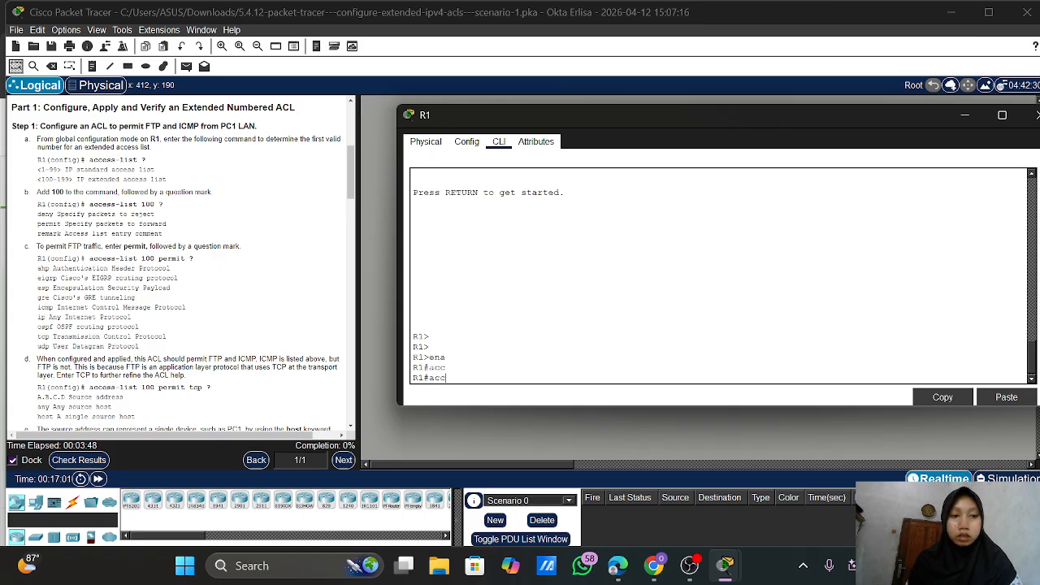
key(Return)
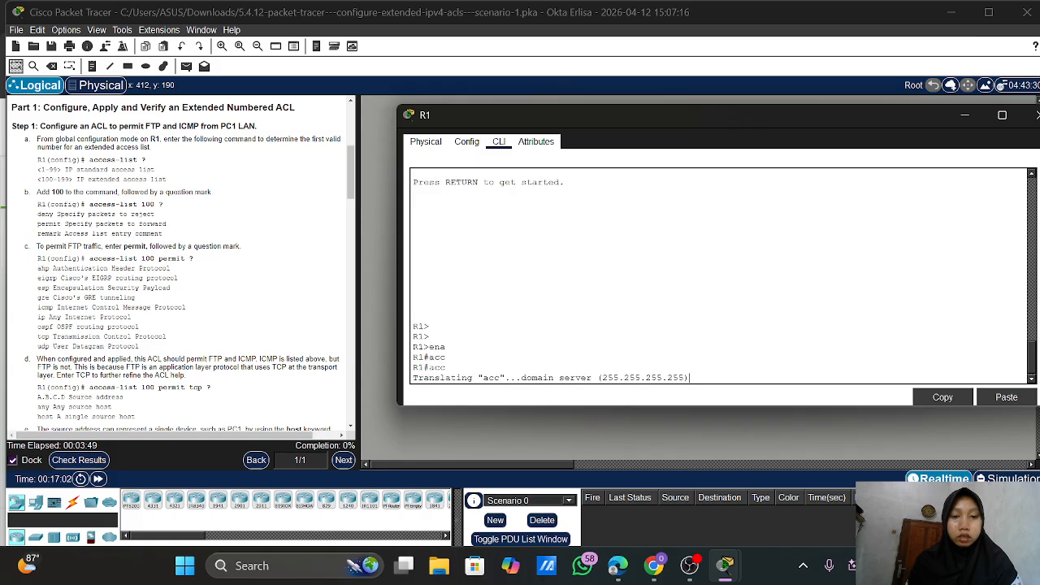
Fast-forward the simulation time twice more and return to R1's console
click(98, 480)
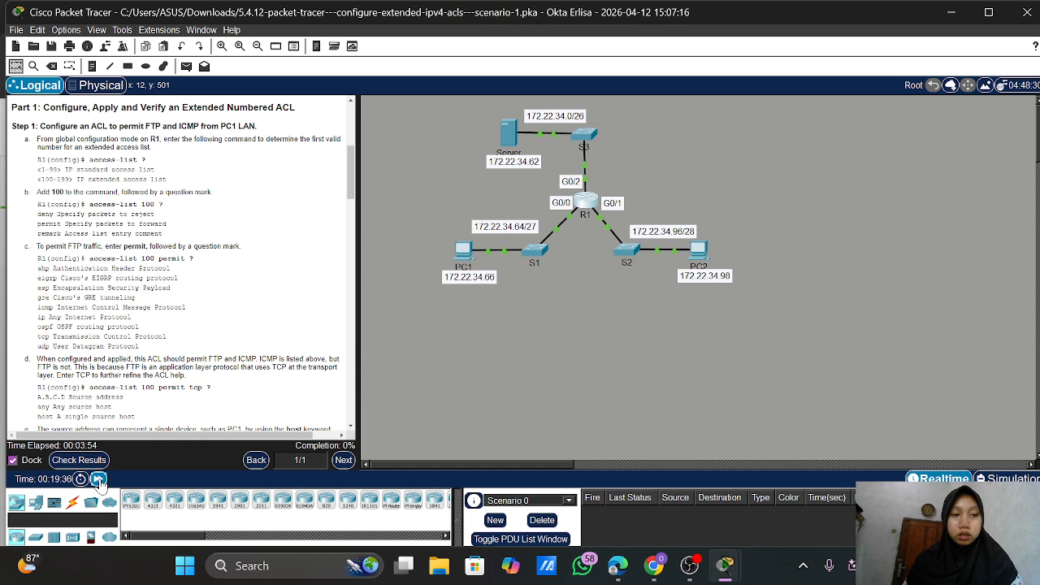
click(98, 479)
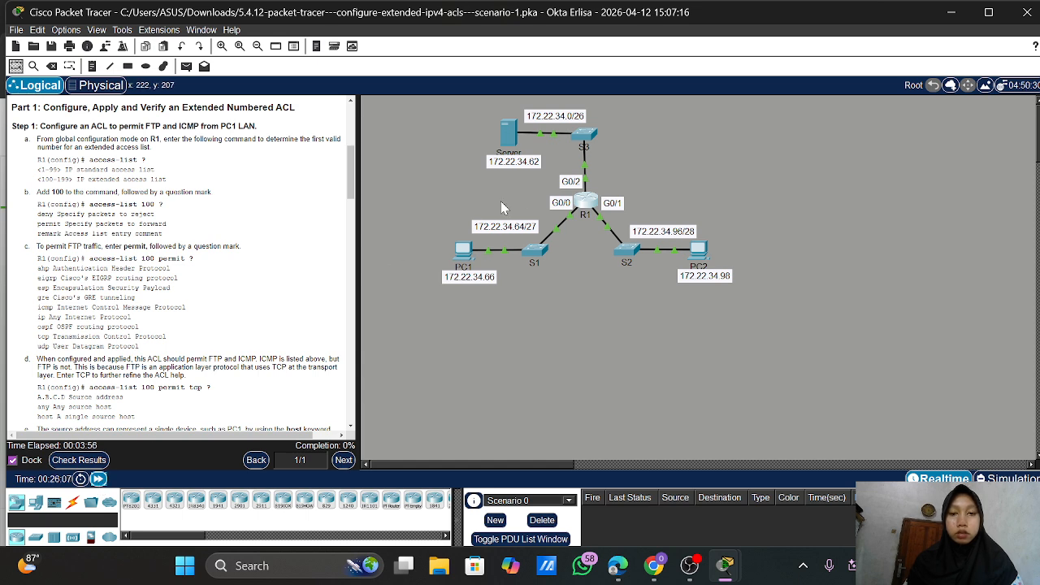
click(595, 200)
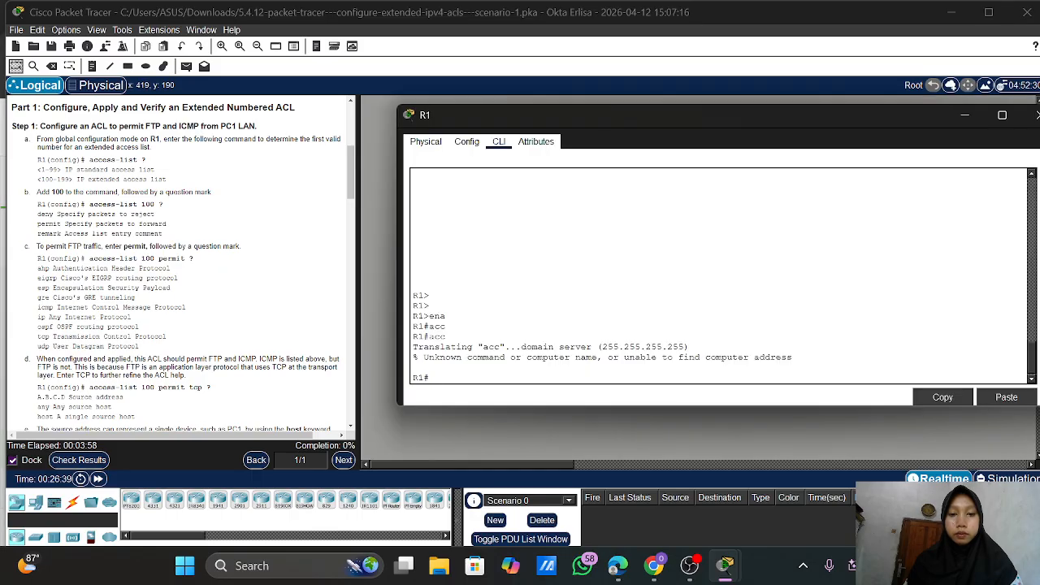
Enter global configuration mode with conf t and list the access-list number ranges
text(e)
text(con)
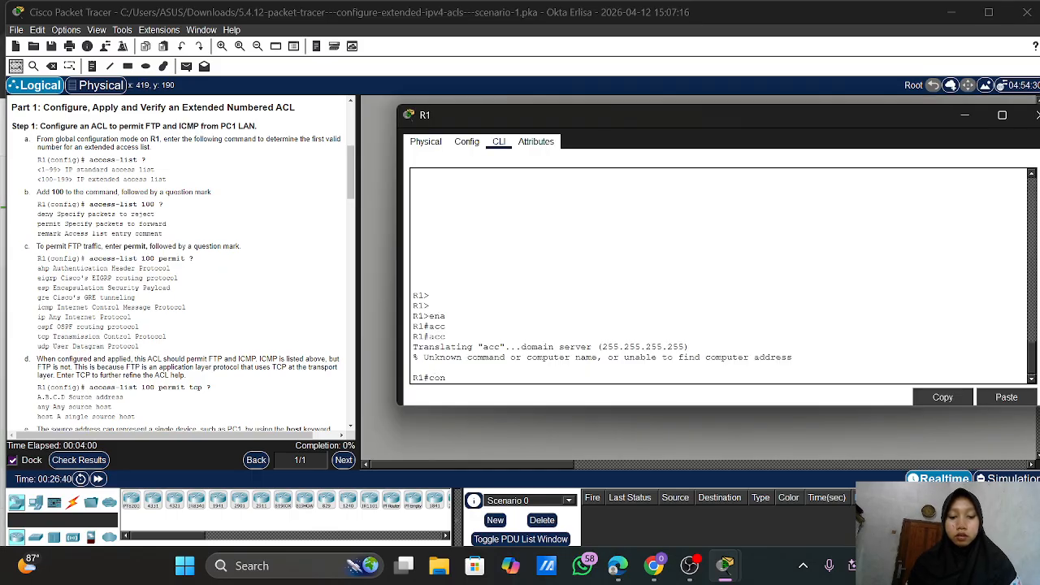
text(f t)
key(Return)
text(cc)
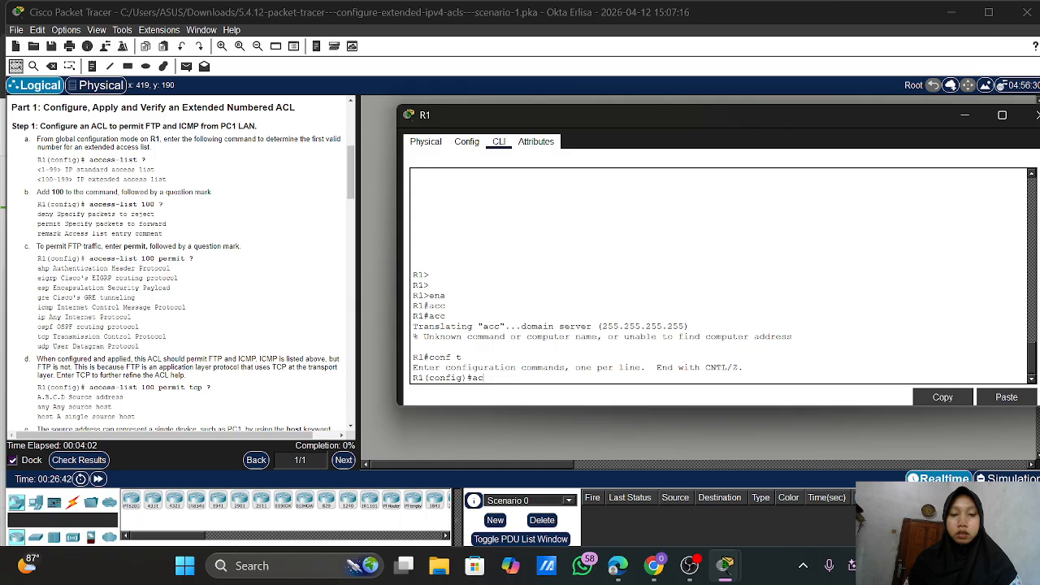
key(Tab)
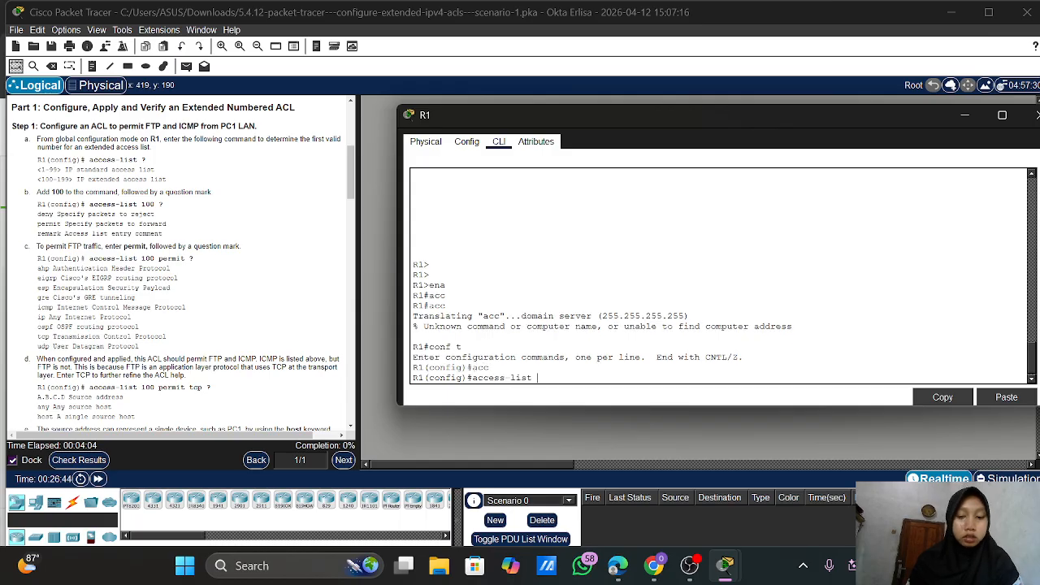
text(?)
key(Return)
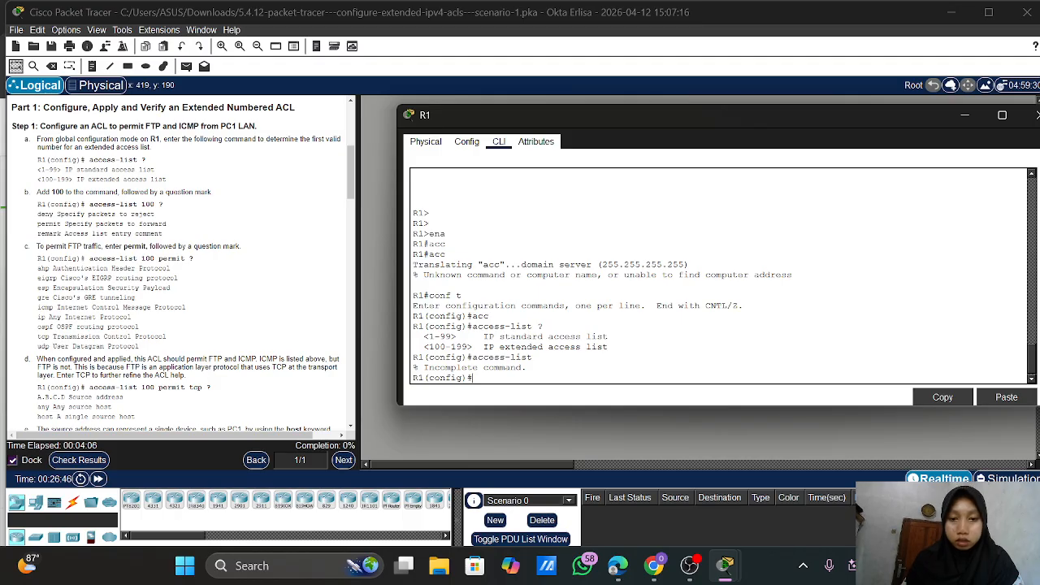
key(Up)
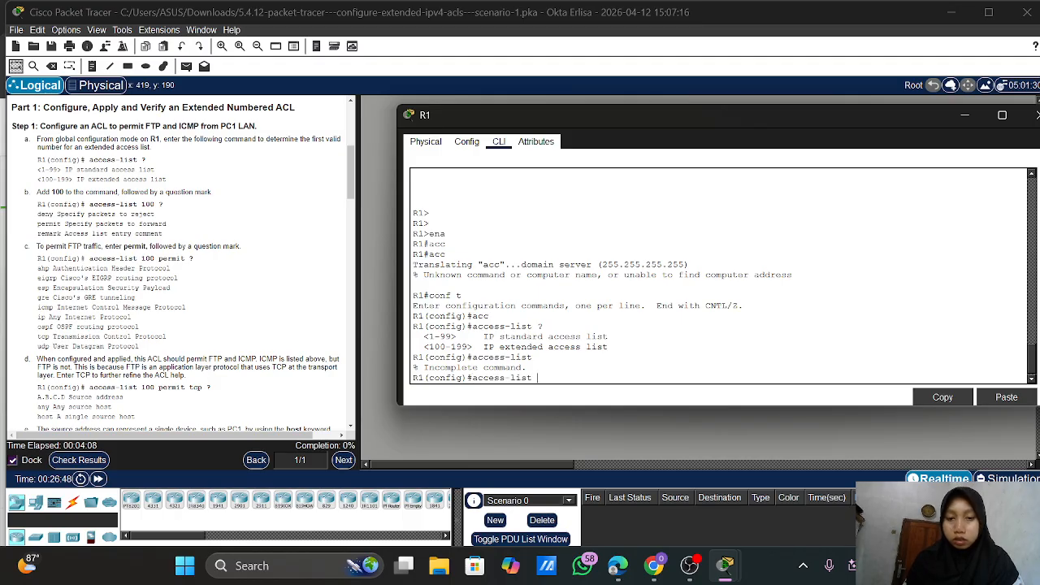
text(?)
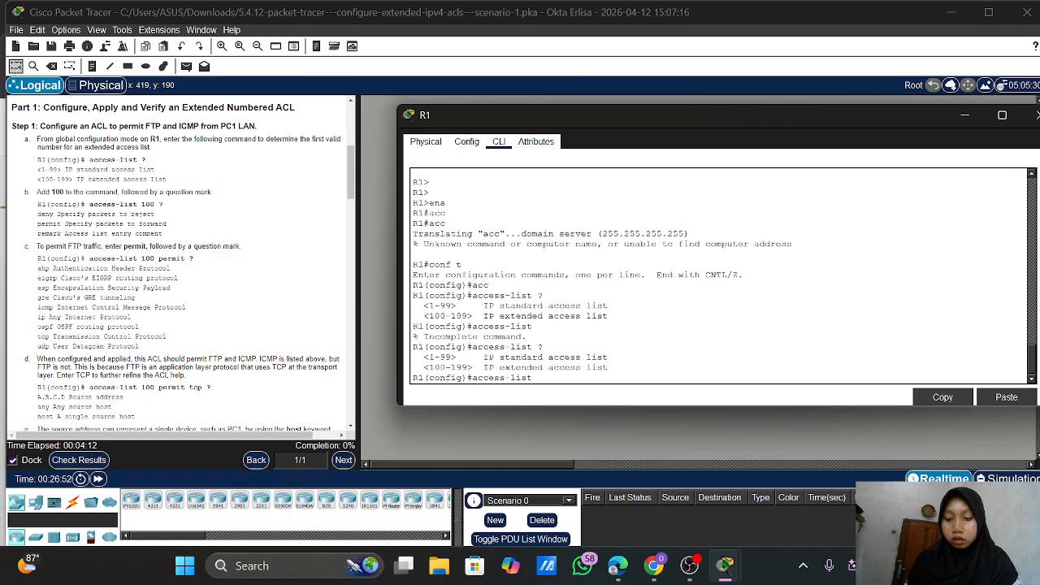
text(?)
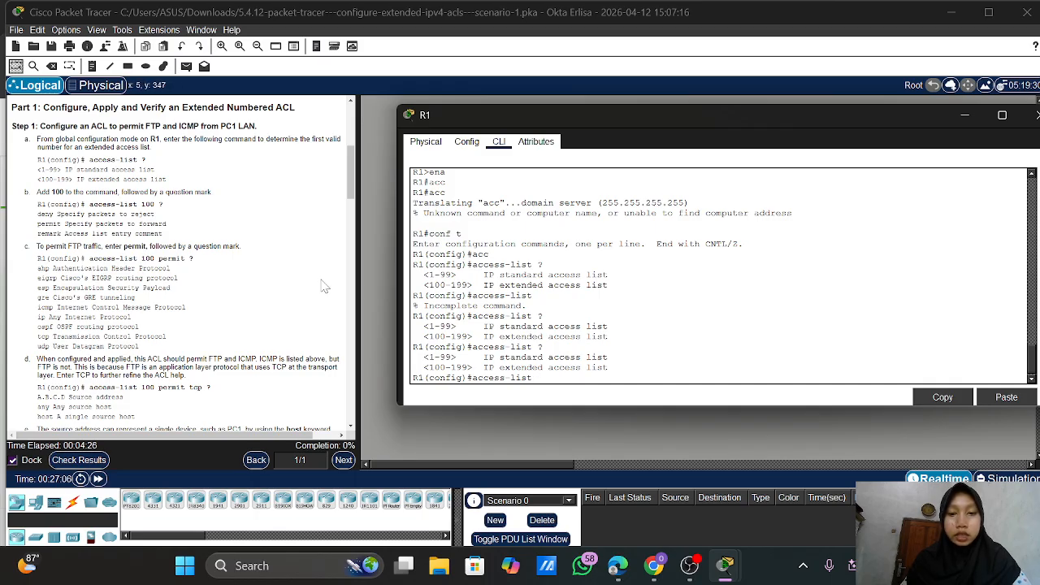
scroll(323, 284, down, 1)
scroll(323, 286, down, 2)
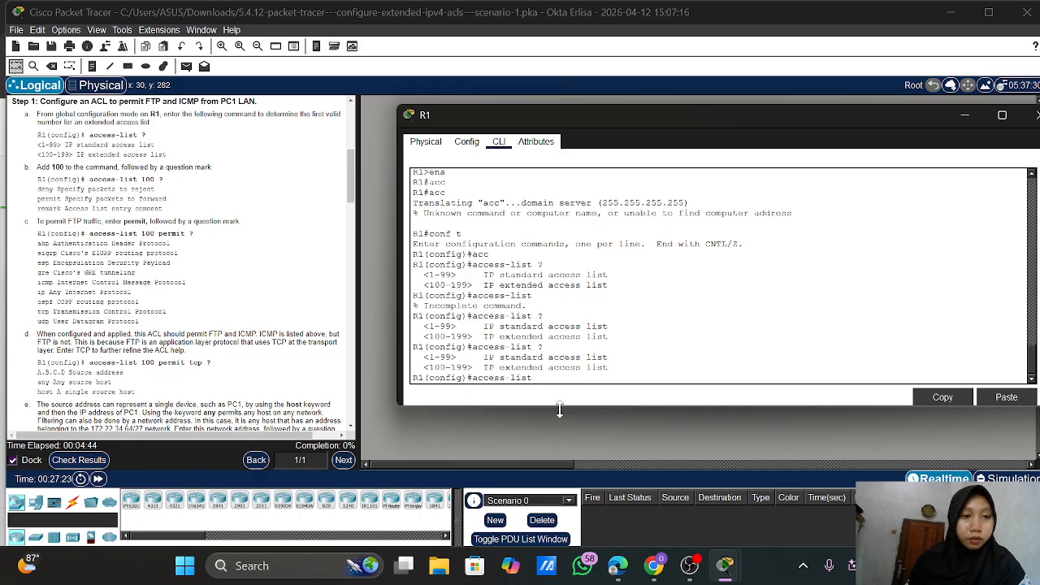
View the permit/deny options for access-list 100 and try access-list 100 permit
text(100 ?)
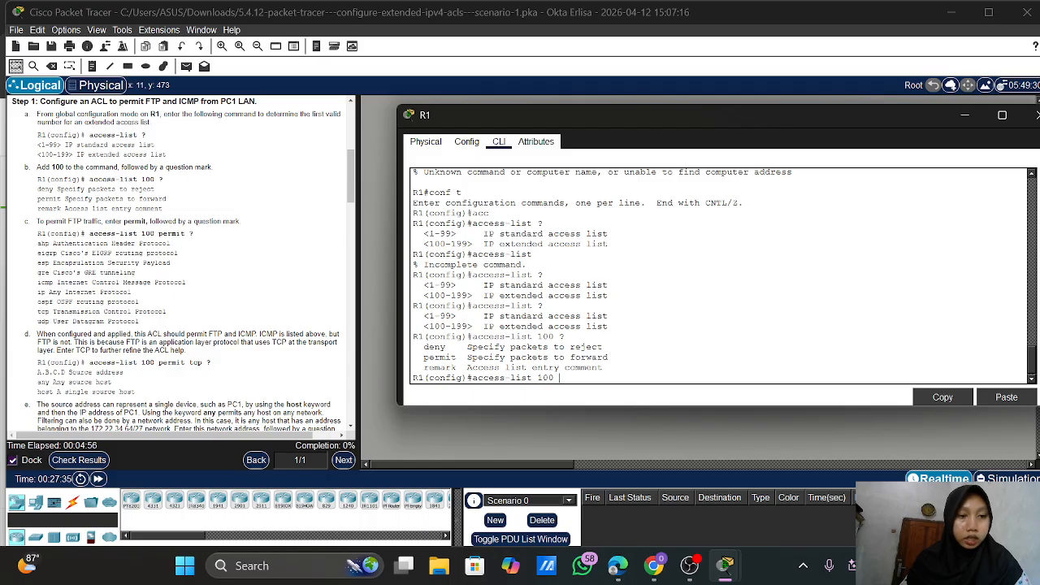
scroll(177, 264, down, 1)
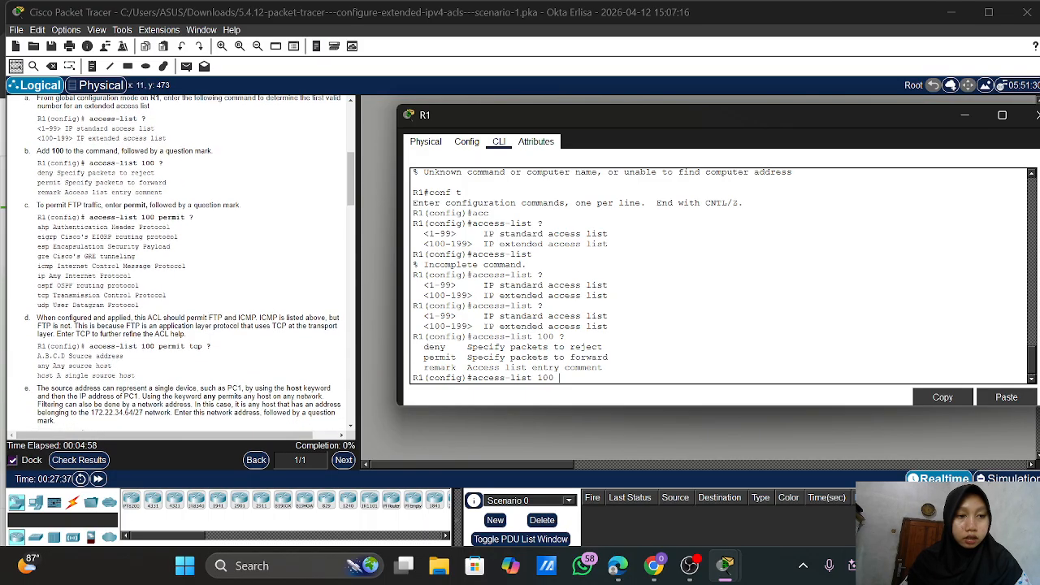
scroll(178, 260, down, 1)
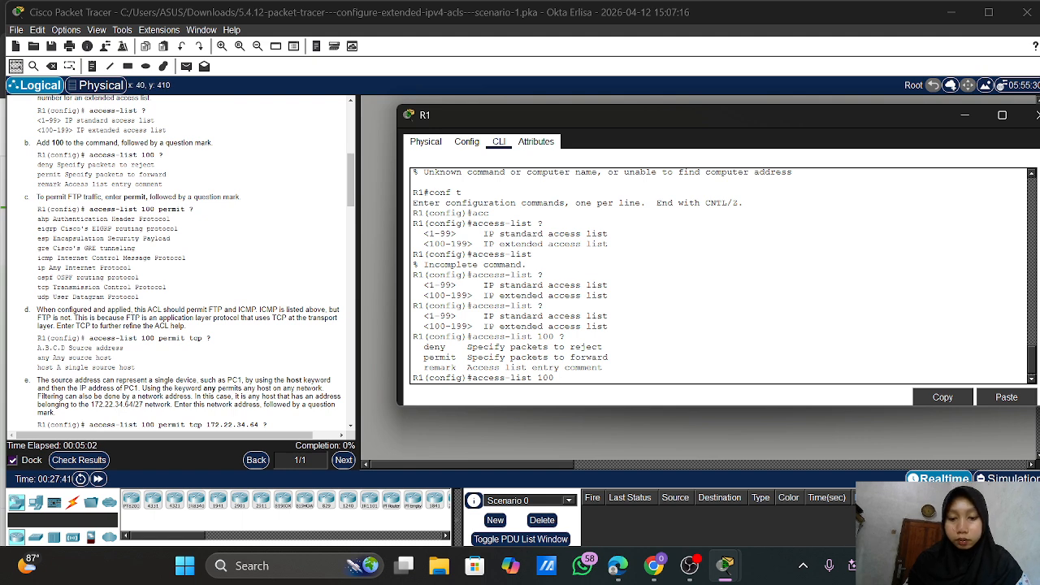
text(permit)
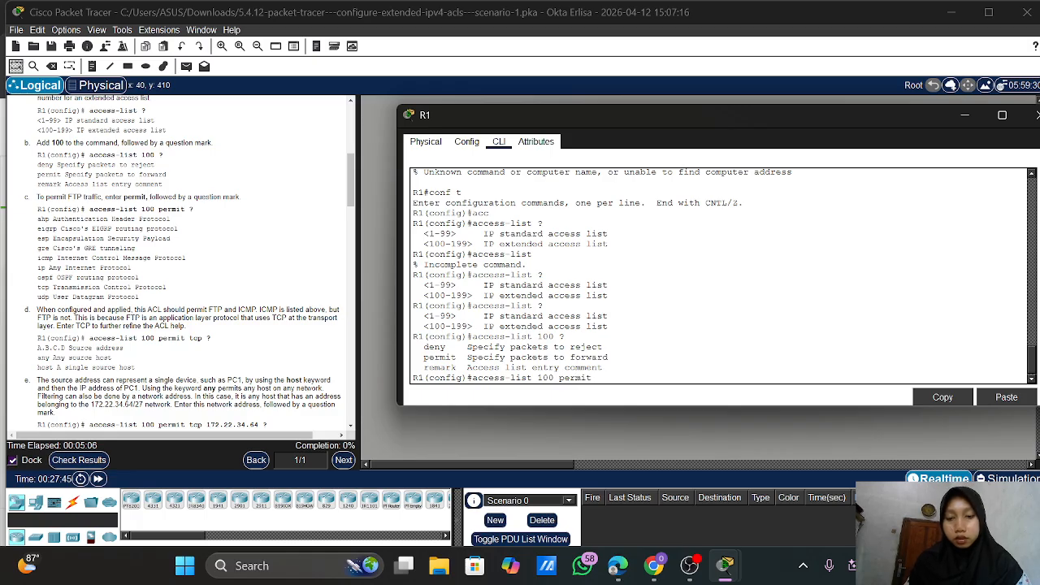
key(Return)
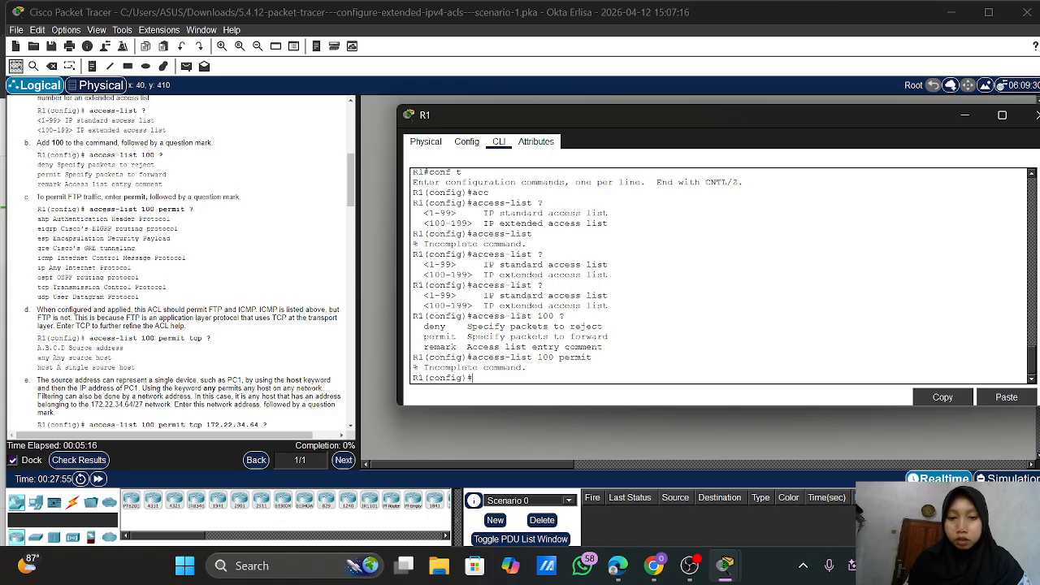
key(Up)
List the protocols for access-list 100 permit and extend the command with 'tcp ?'
text(?)
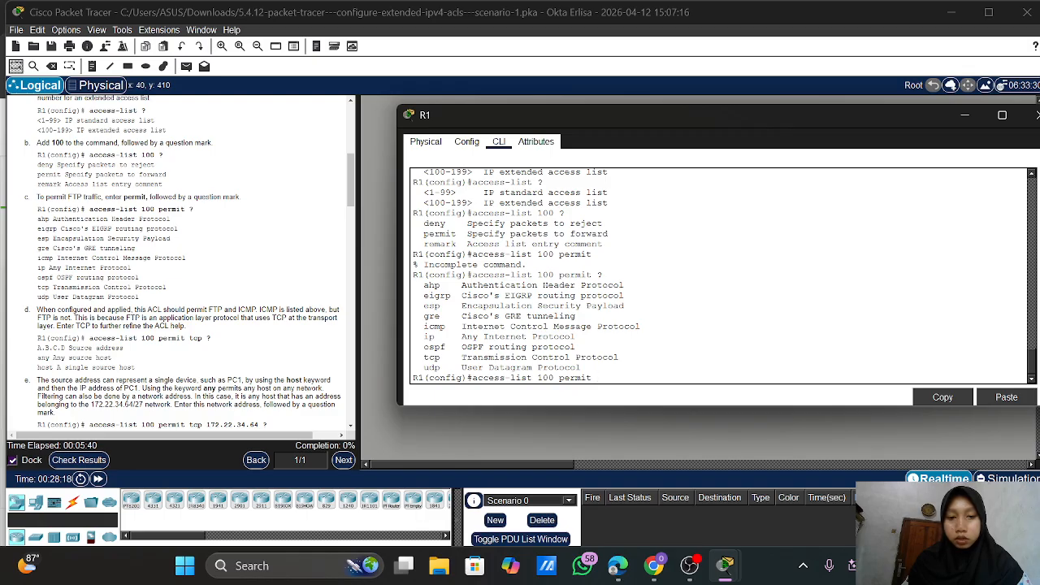
scroll(122, 349, down, 1)
scroll(122, 349, down, 1)
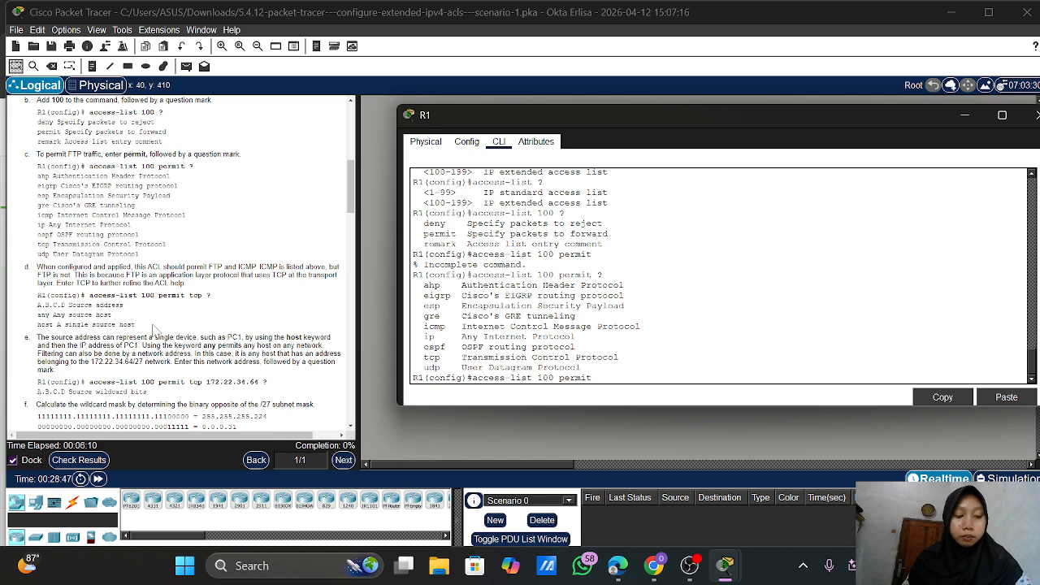
scroll(153, 329, down, 3)
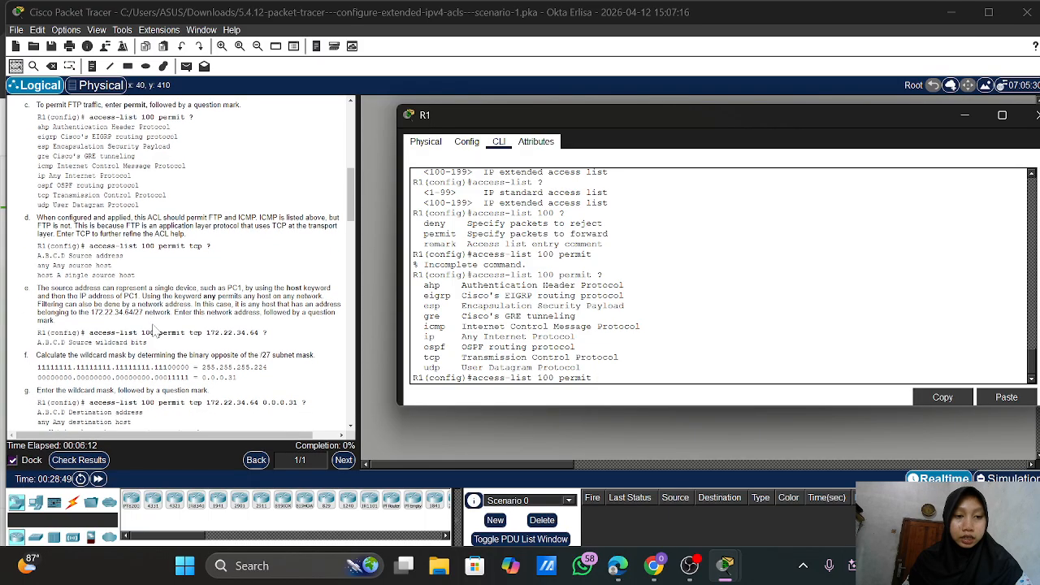
scroll(153, 329, down, 1)
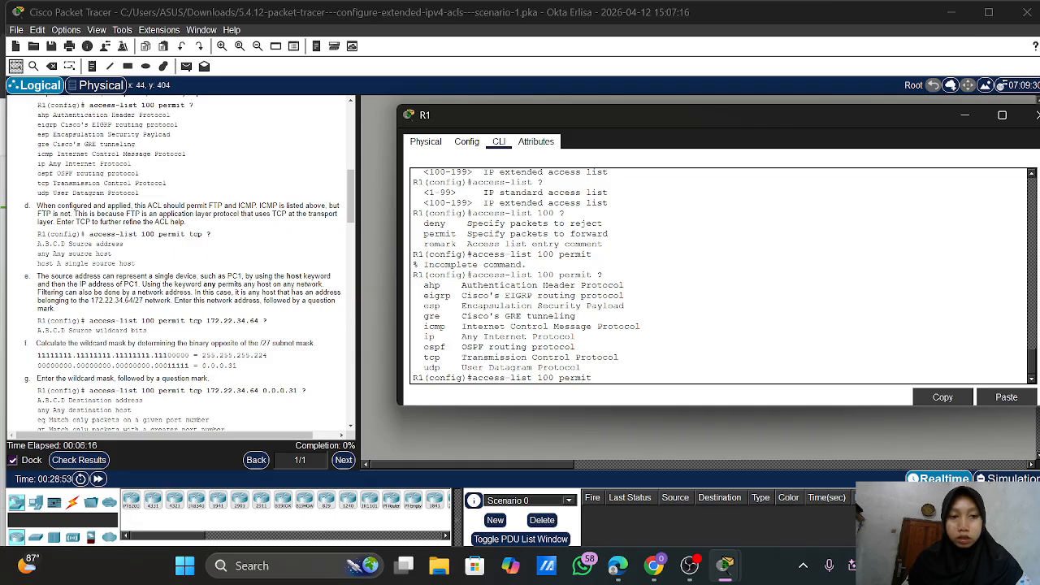
text(tcp )
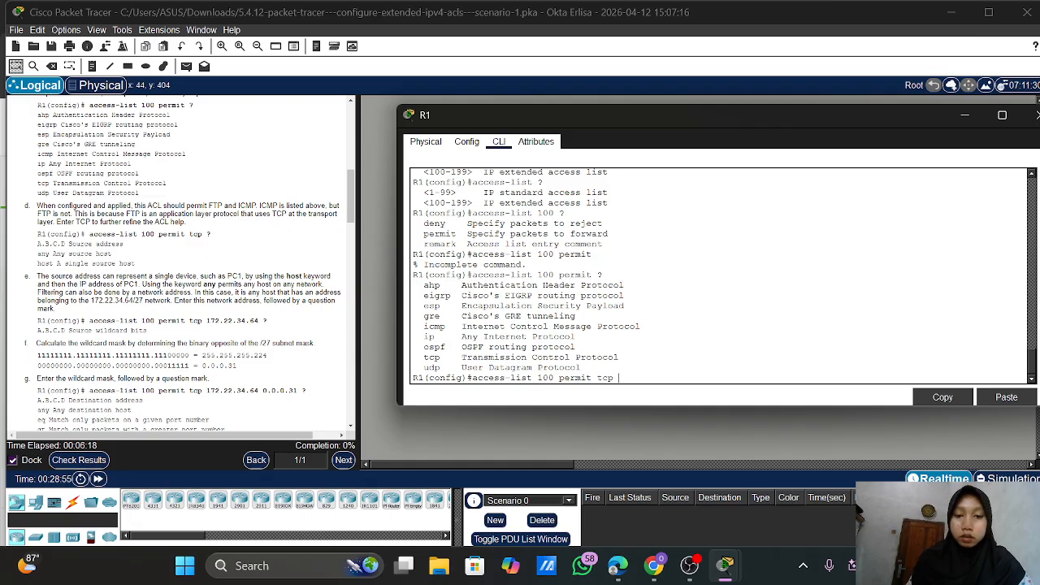
text(?)
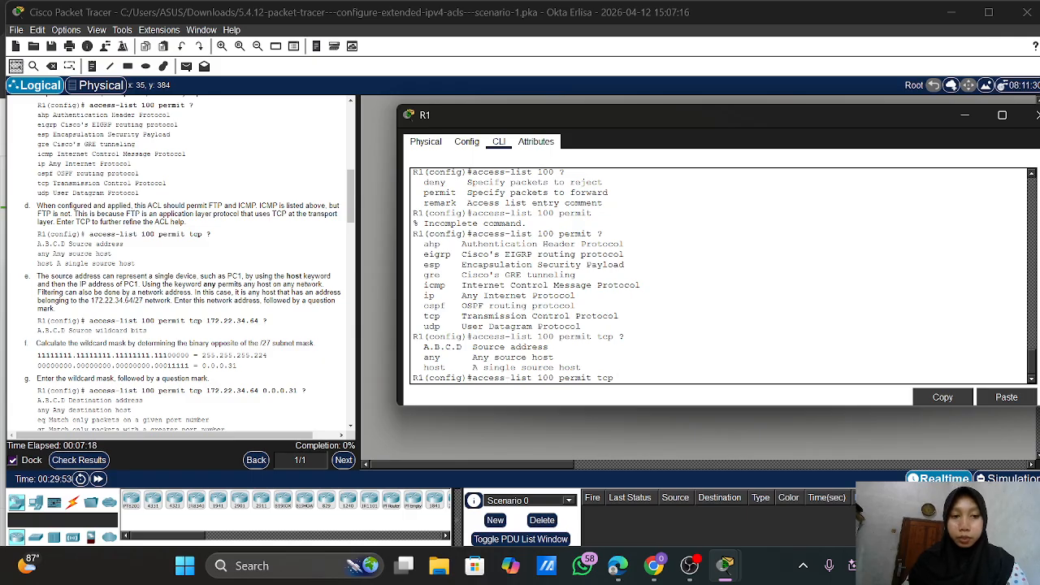
Add source network 172.22.34.64 with ? to the access-list 100 permit tcp rule
text(1)
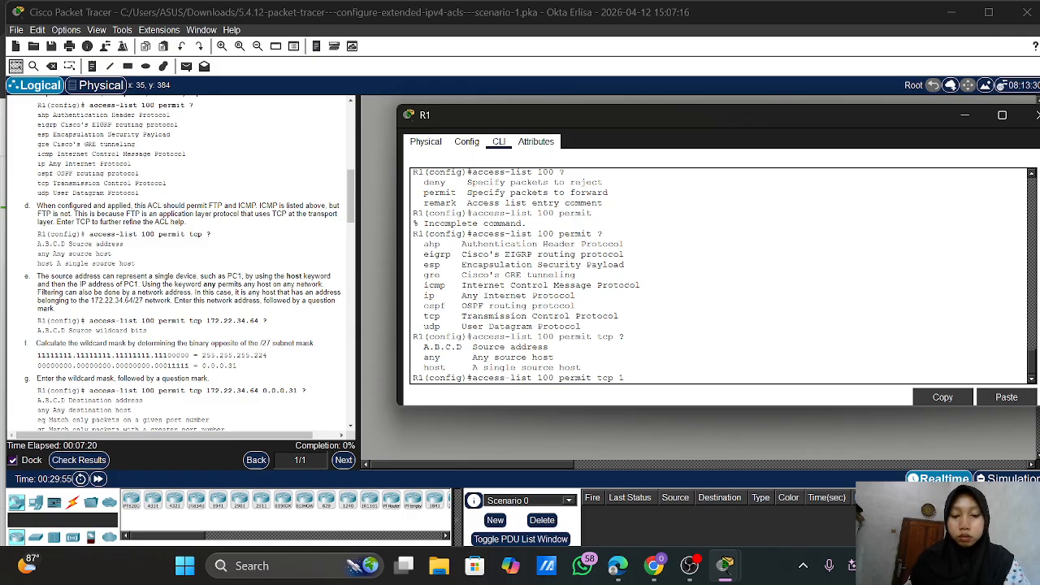
text(72.)
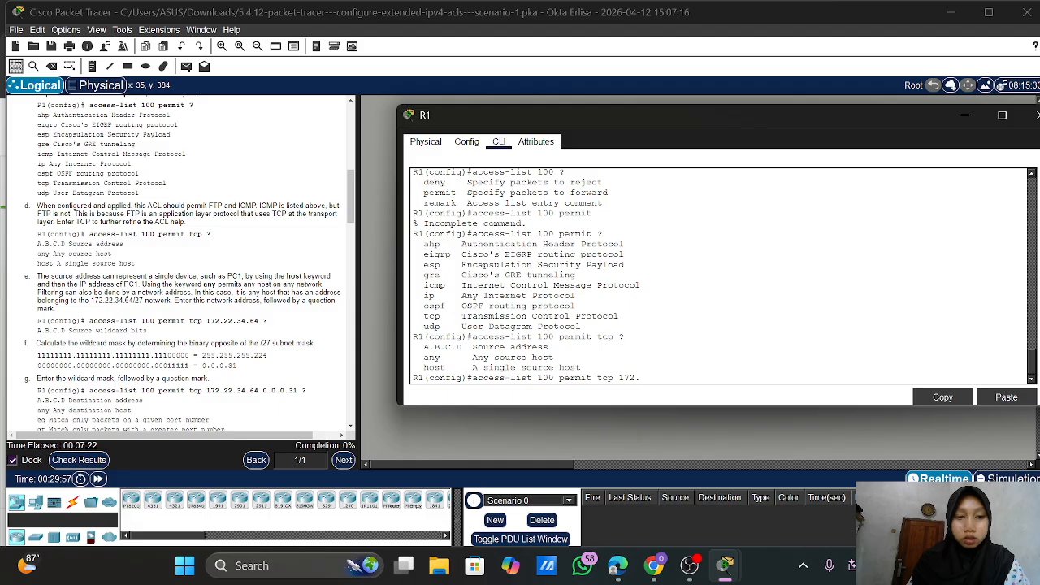
text(22.)
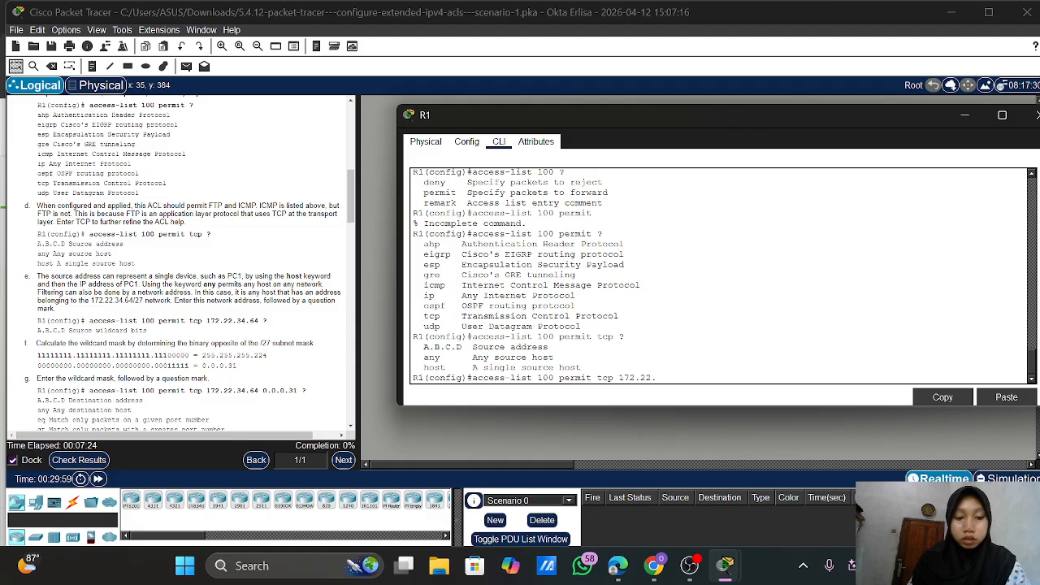
text(34.)
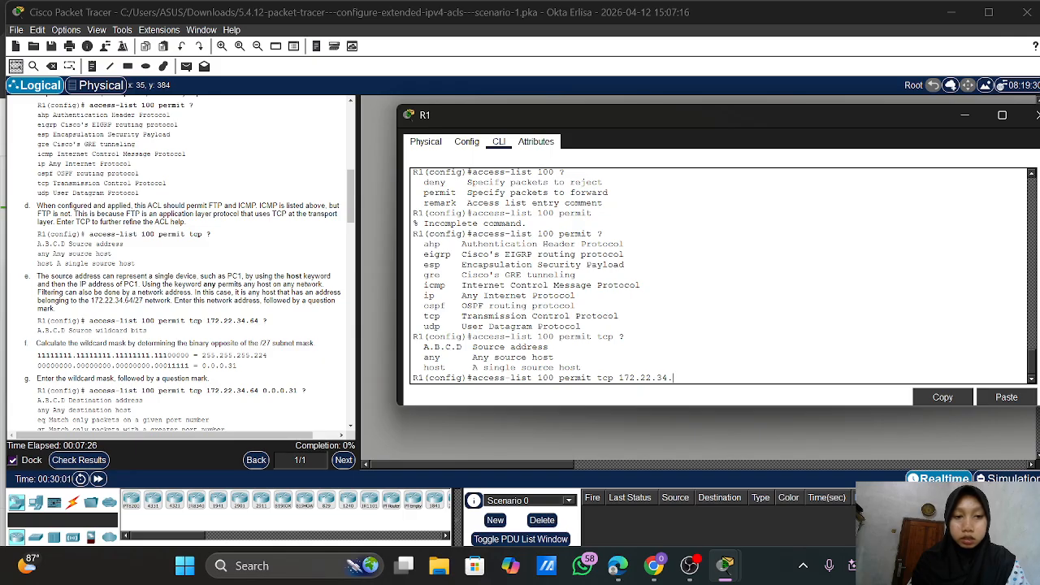
text(64)
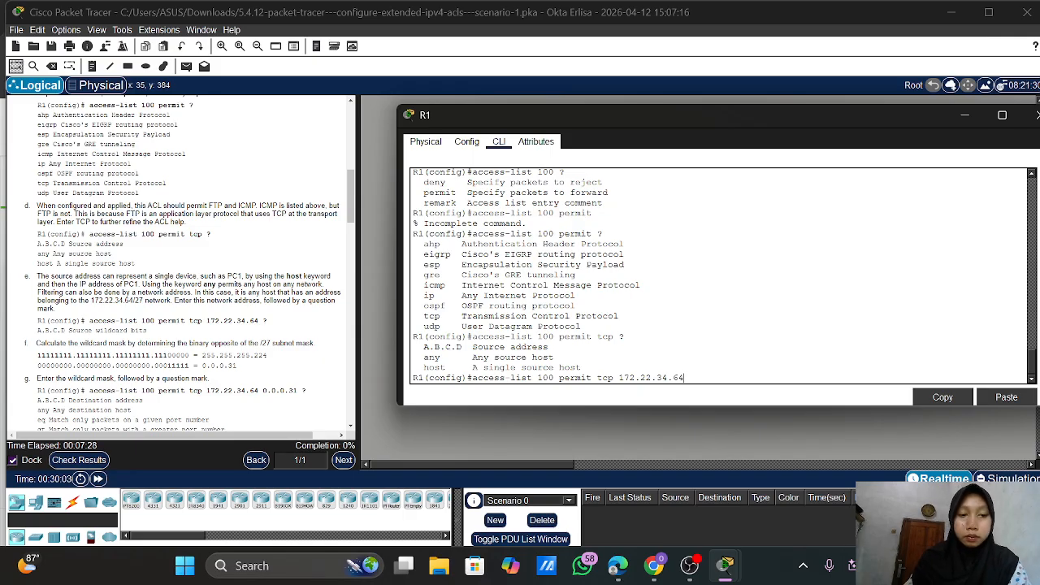
text( ?)
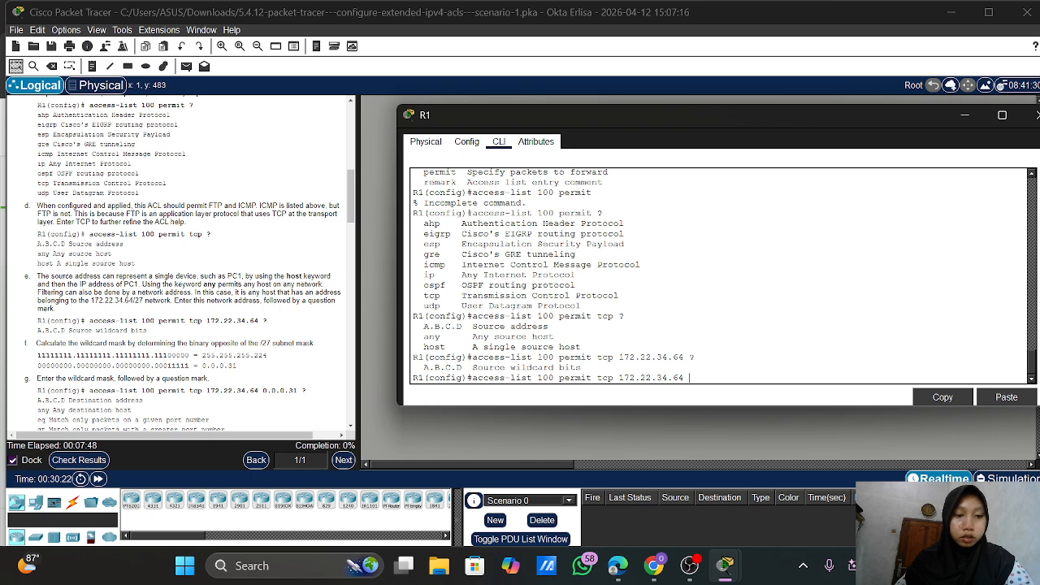
Scroll R1's console to read the source wildcard-bit help after 172.22.34.64
scroll(100, 392, down, 1)
Add wildcard 0.0.0.31 with ? and scroll through the destination address options
scroll(183, 262, down, 2)
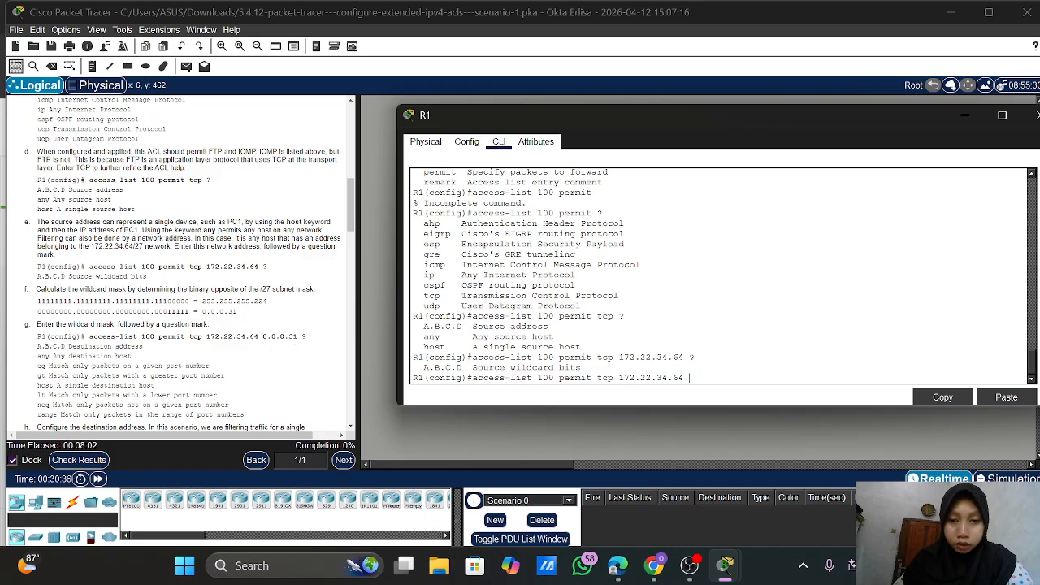
text(0)
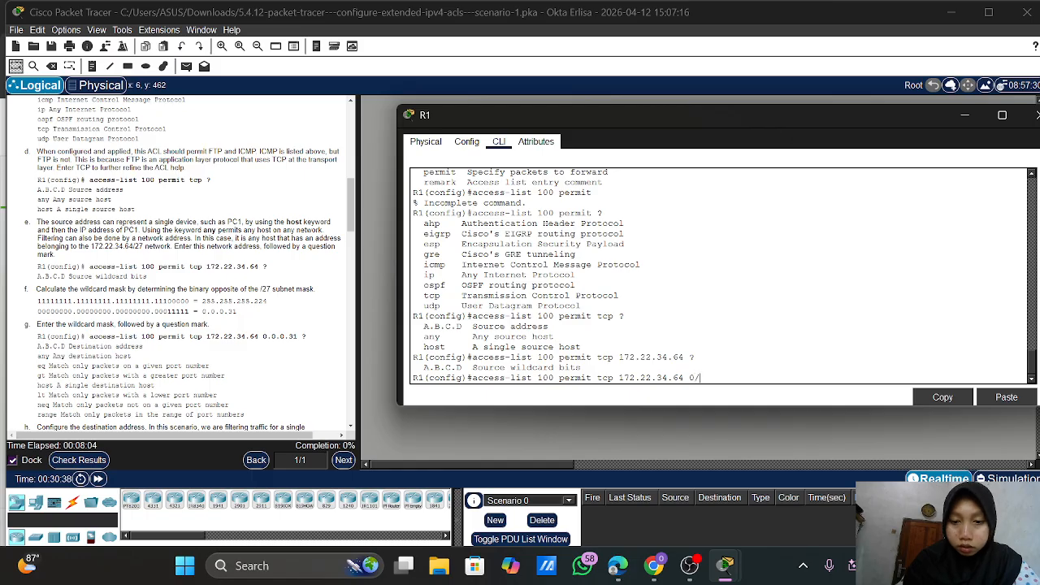
text(.0.0.)
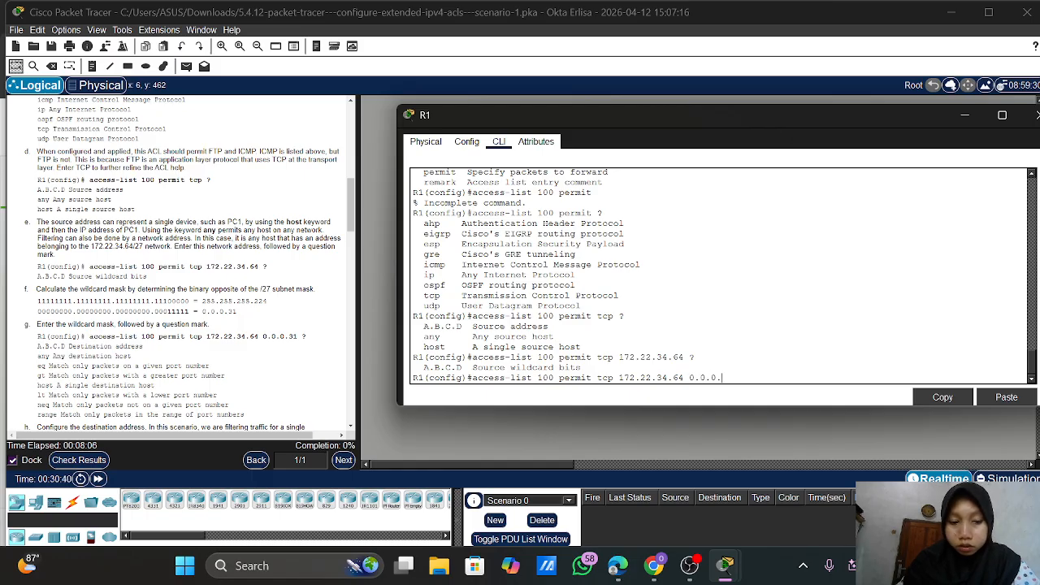
text(31 ?)
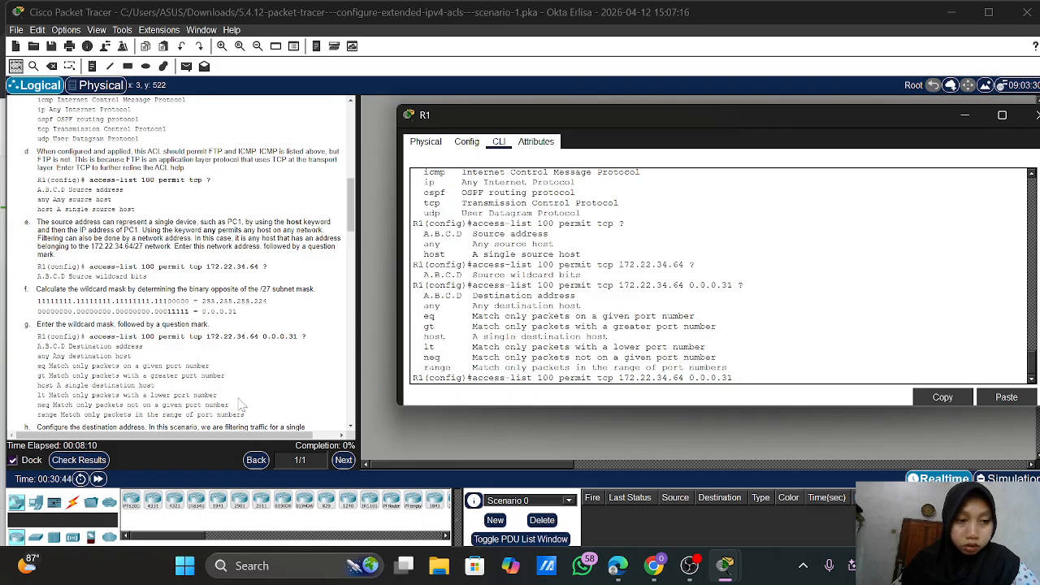
scroll(242, 404, down, 3)
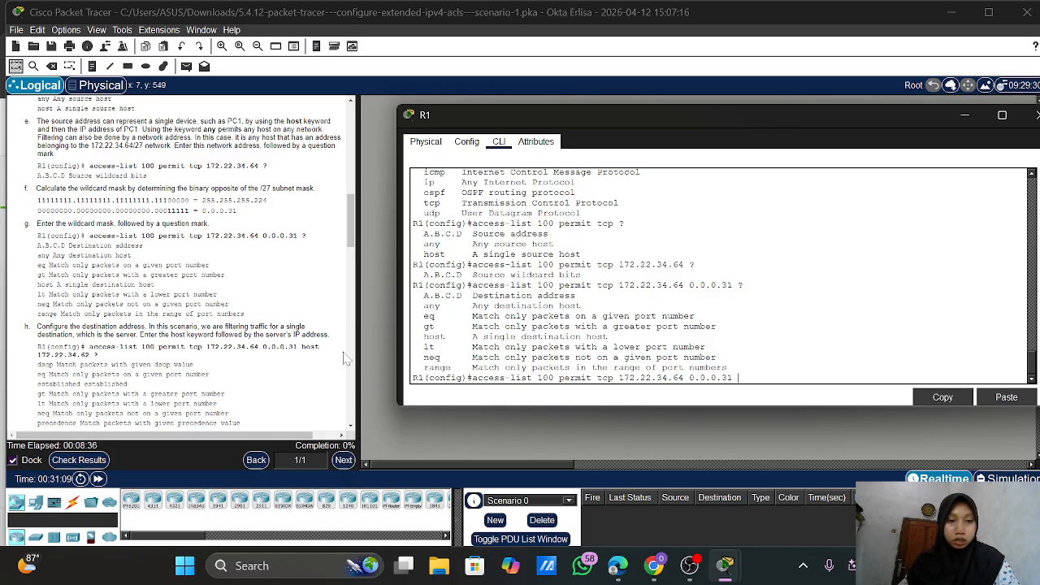
Submit the rule ending in 'host', then erase the garbled command back to 'access-list'
text(h)
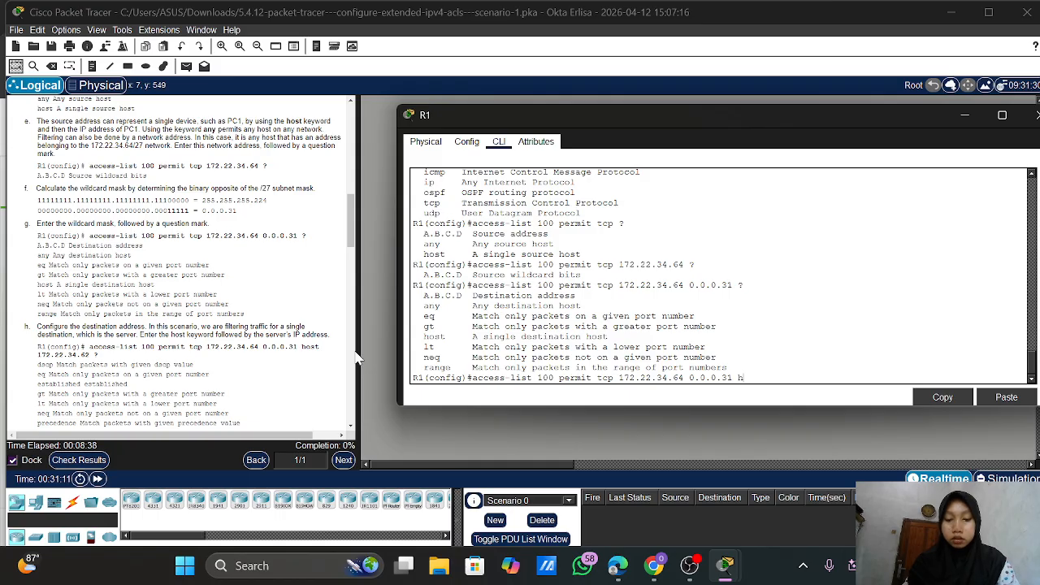
text(ost)
key(Return)
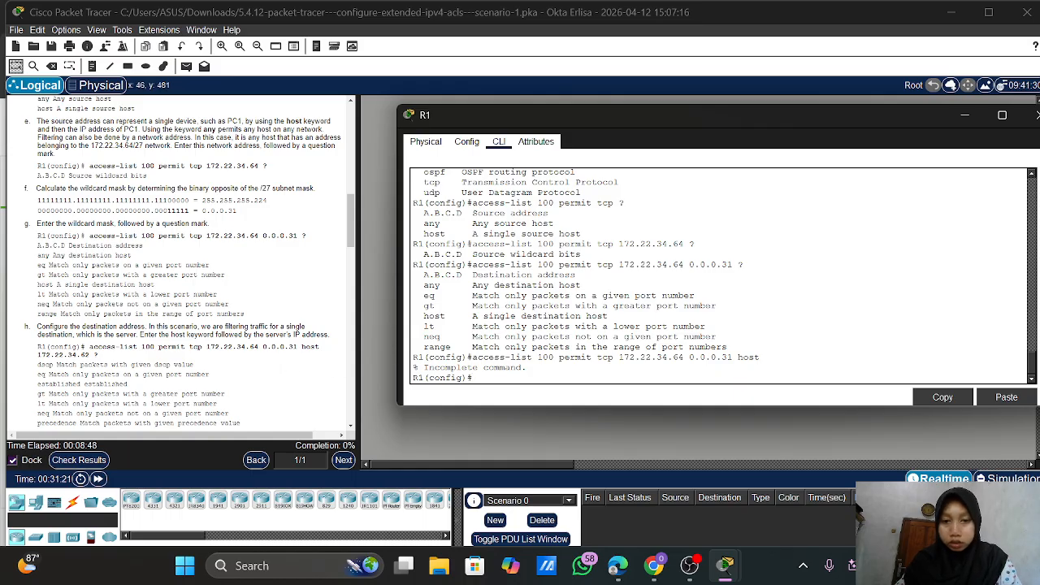
key(Up)
key(Left)
key(Left)
key(Left)
key(Left)
key(Left)
key(Left)
key(Left)
key(Left)
key(Left)
key(Left)
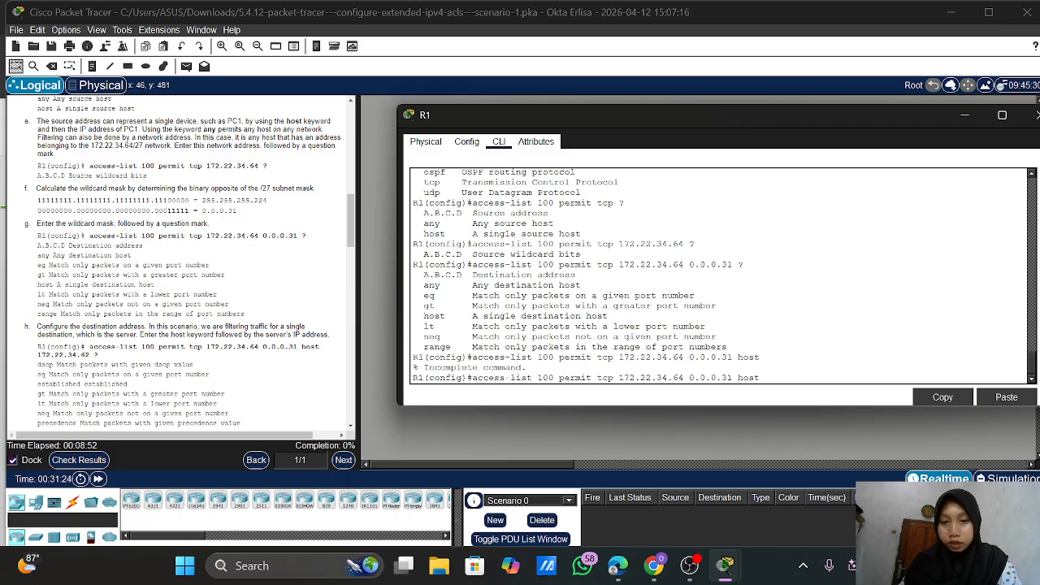
key(BackSpace)
key(BackSpace)
key(BackSpace)
key(BackSpace)
key(BackSpace)
key(BackSpace)
key(BackSpace)
key(BackSpace)
key(BackSpace)
key(BackSpace)
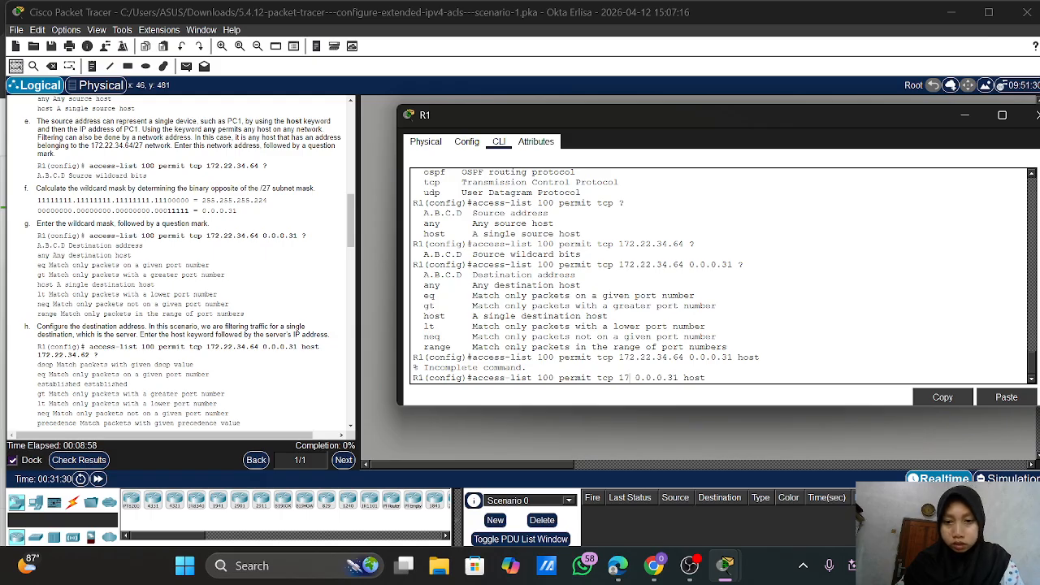
key(BackSpace)
key(BackSpace)
key(BackSpace)
key(BackSpace)
key(BackSpace)
key(BackSpace)
key(BackSpace)
key(BackSpace)
key(BackSpace)
key(BackSpace)
key(BackSpace)
key(BackSpace)
key(BackSpace)
key(BackSpace)
key(BackSpace)
key(BackSpace)
key(BackSpace)
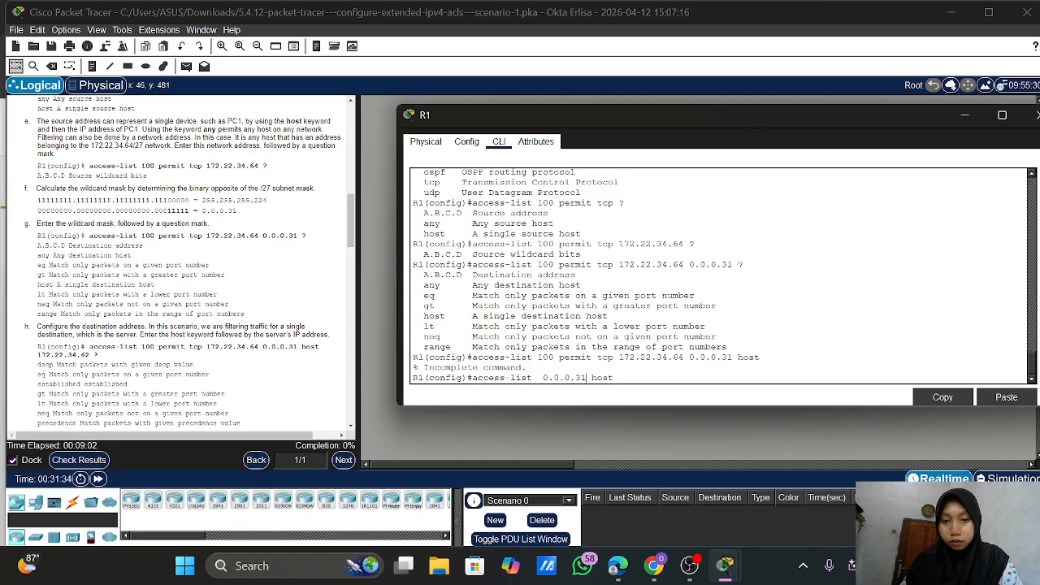
key(Delete)
key(Delete)
key(Delete)
key(Delete)
key(Delete)
key(BackSpace)
key(BackSpace)
key(BackSpace)
key(BackSpace)
key(BackSpace)
key(BackSpace)
key(BackSpace)
key(BackSpace)
key(BackSpace)
key(BackSpace)
key(BackSpace)
key(BackSpace)
key(BackSpace)
key(BackSpace)
key(BackSpace)
key(BackSpace)
key(BackSpace)
key(BackSpace)
key(BackSpace)
key(BackSpace)
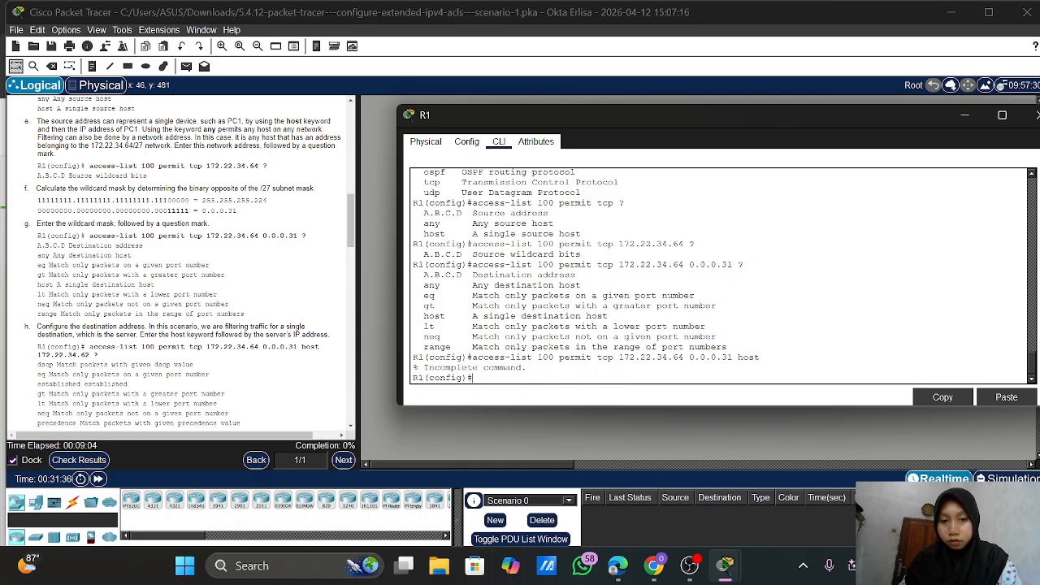
key(Up)
key(BackSpace)
key(BackSpace)
key(BackSpace)
key(BackSpace)
key(BackSpace)
key(BackSpace)
key(BackSpace)
key(BackSpace)
key(BackSpace)
key(BackSpace)
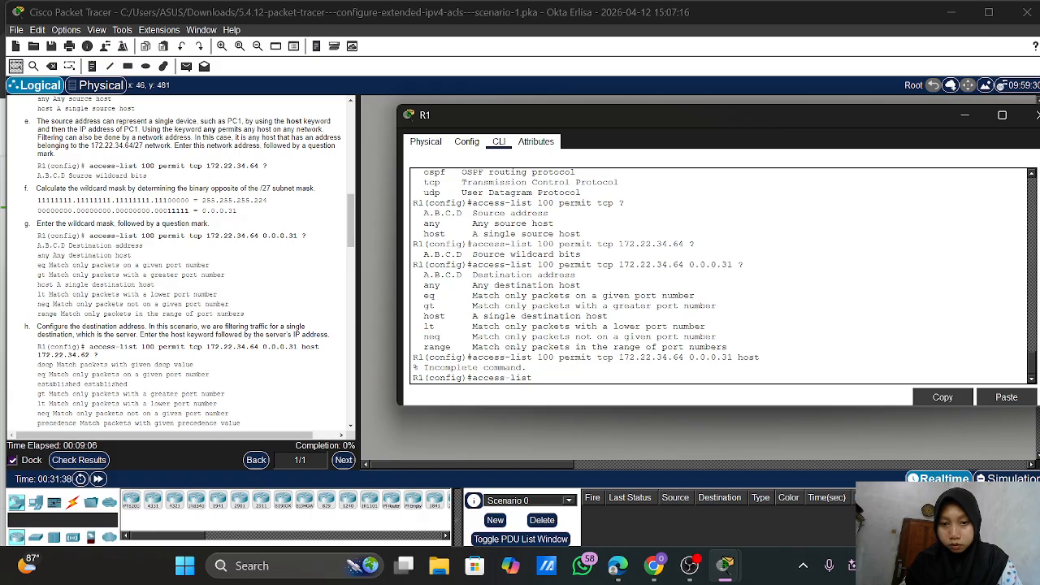
Enter access-list 100 permit tcp 172.22.34.64 0.0.0.31 host 172.22.34.62 ? on R1
key(Down)
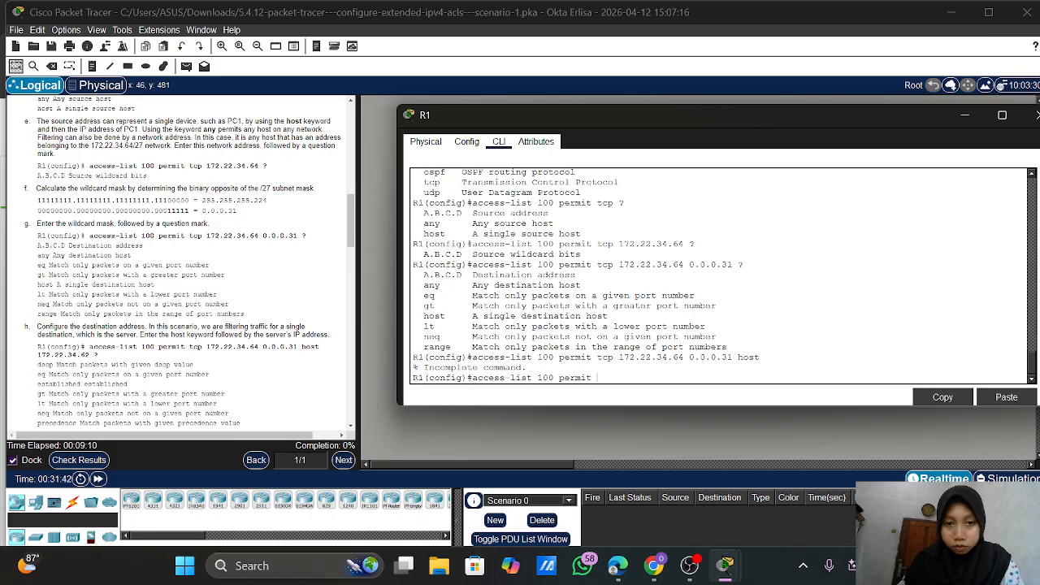
text(tc)
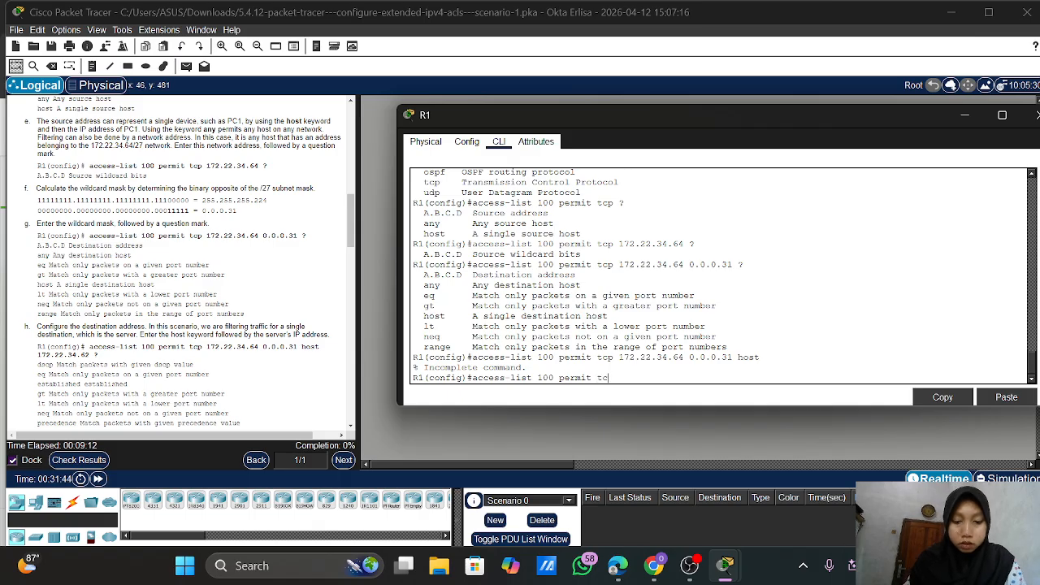
text(p 172.22.)
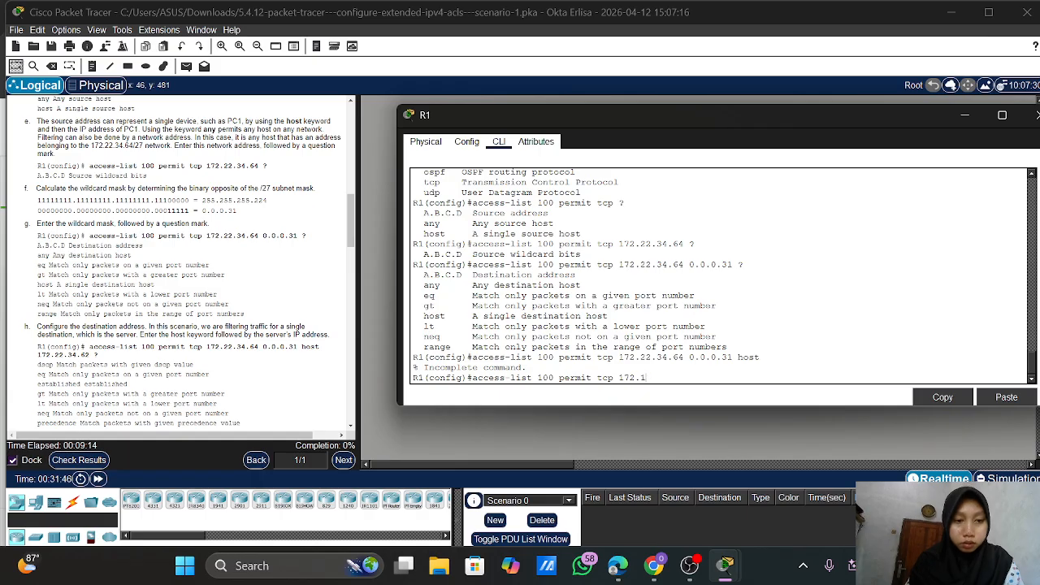
text(34)
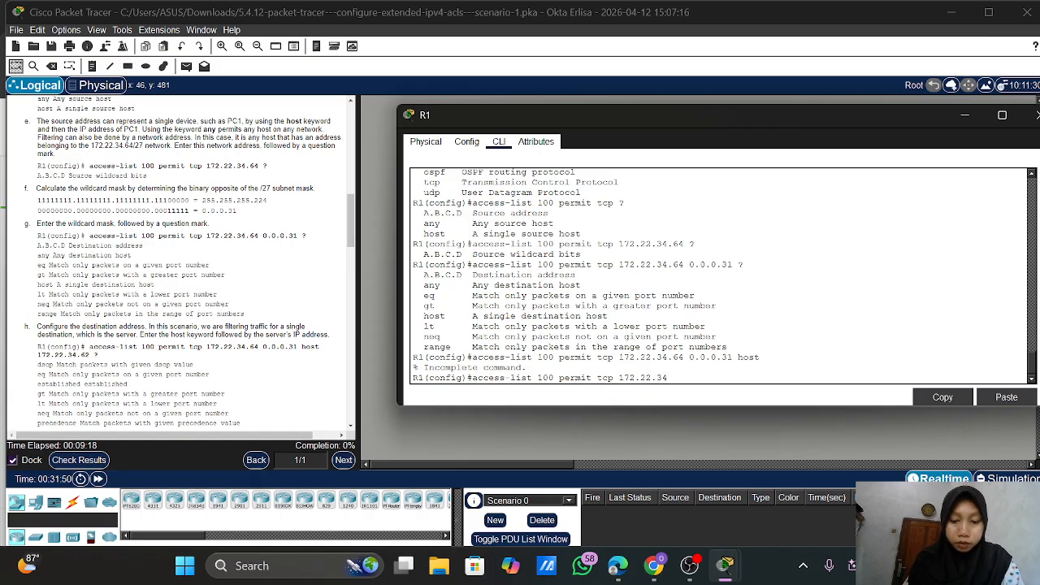
text(.64)
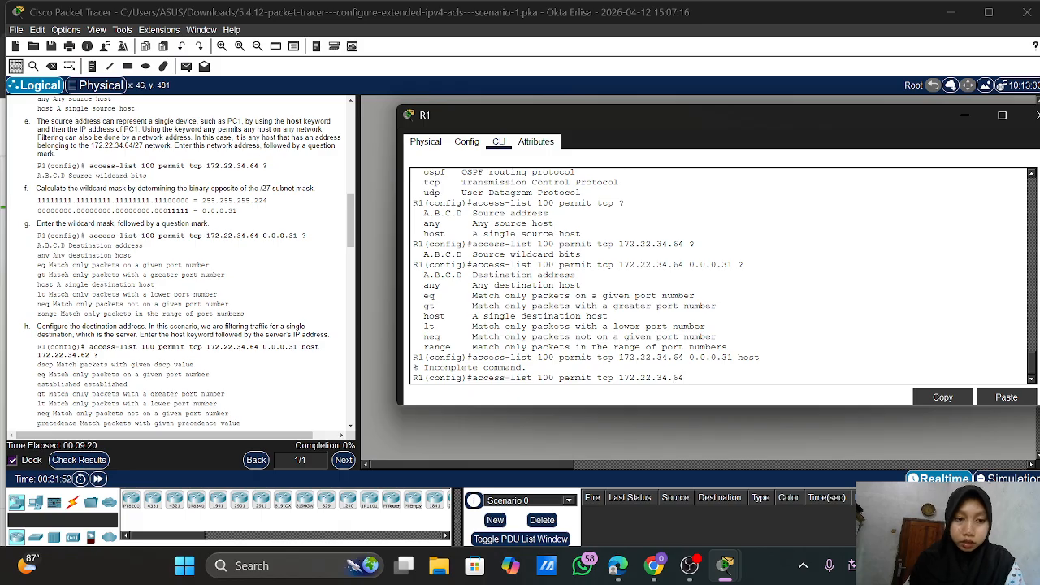
text( 0.0.0)
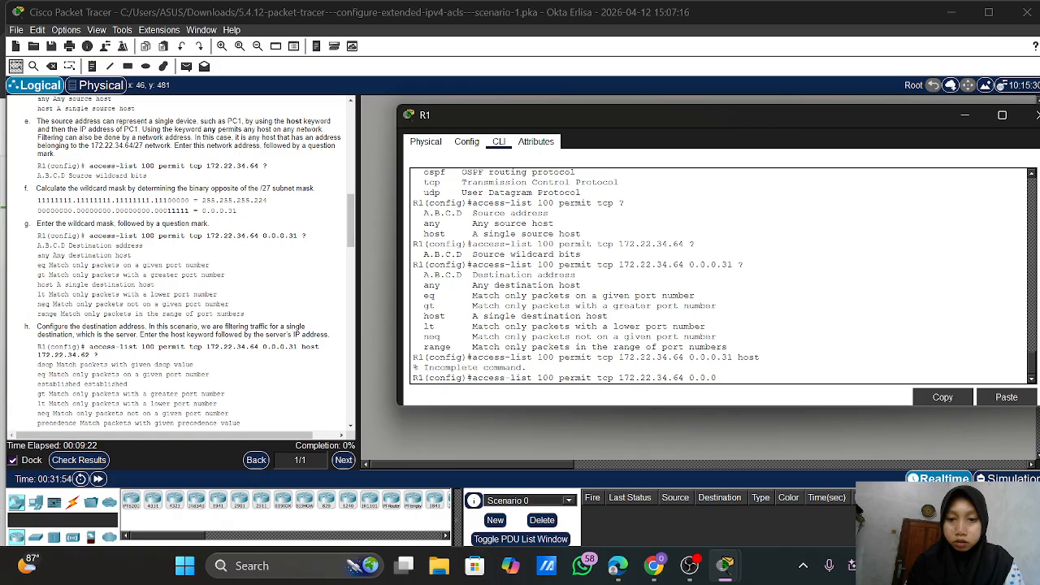
text(.31)
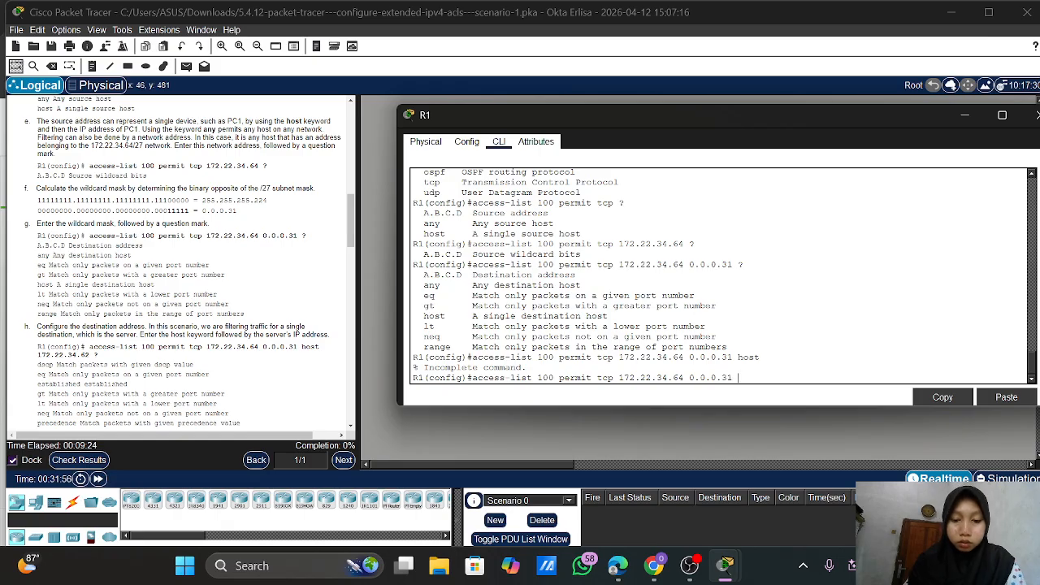
text( host)
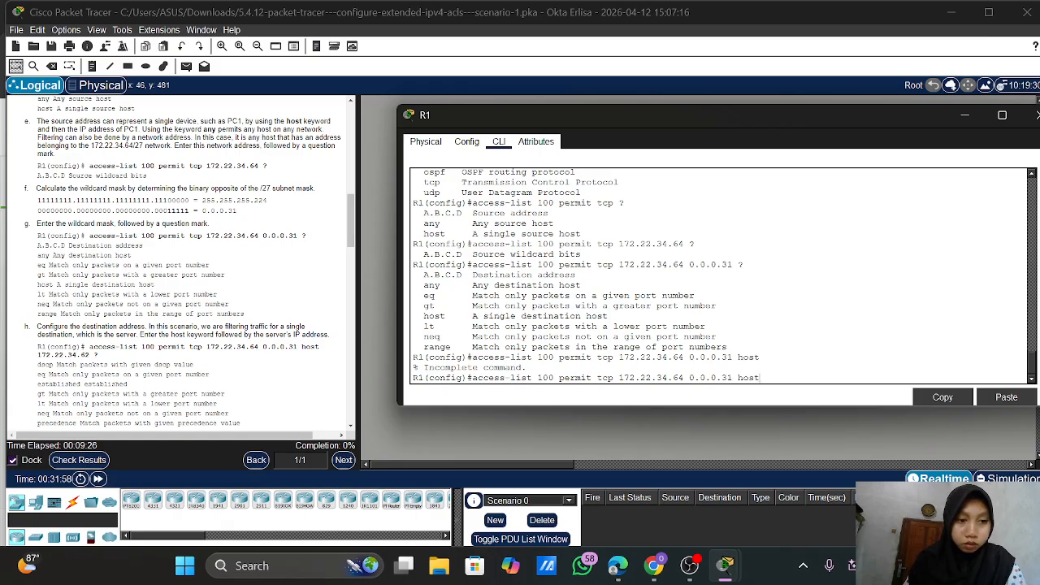
text( 172.)
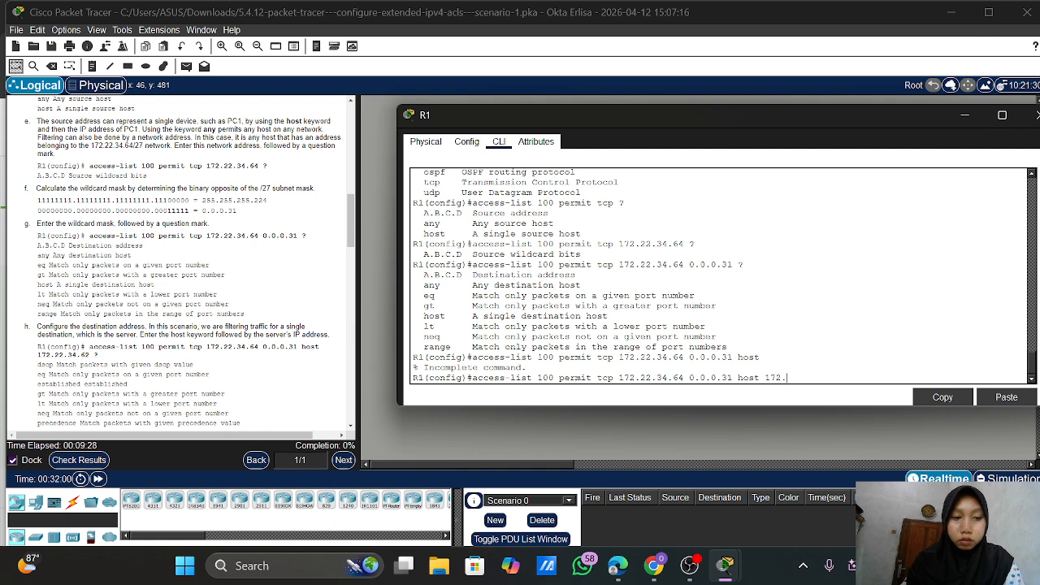
text(22.34)
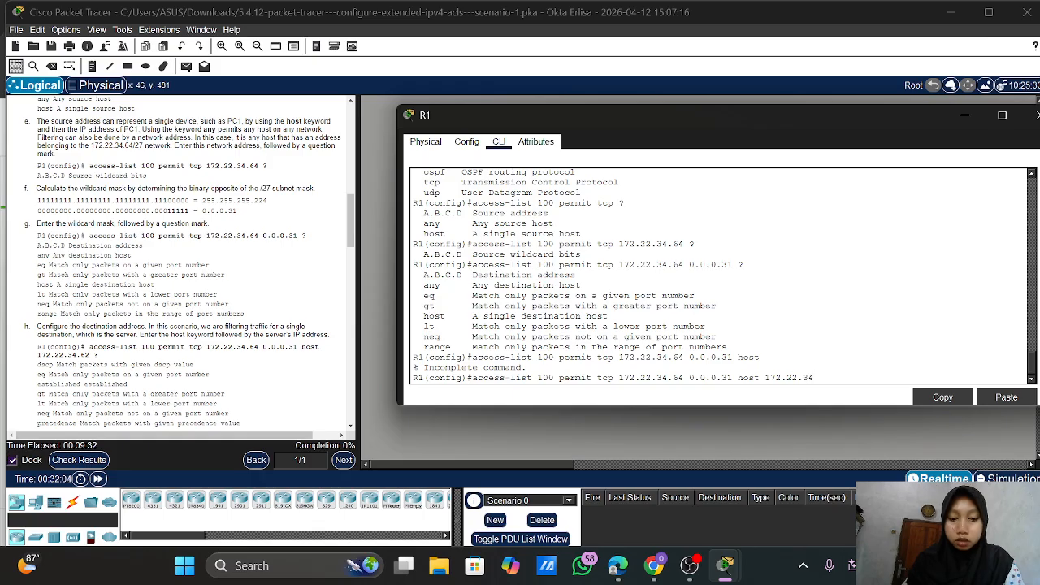
text(.6)
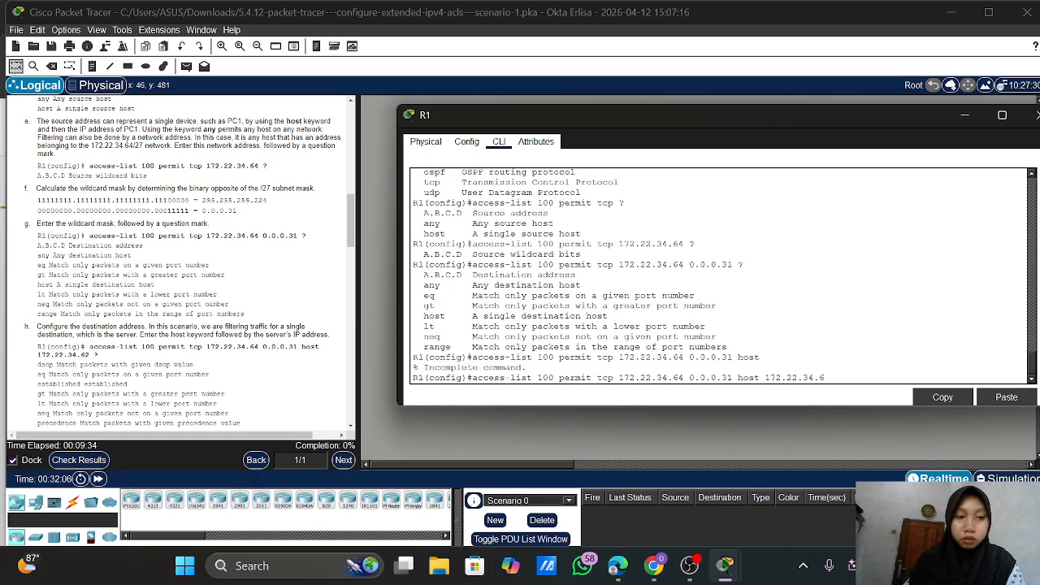
text(2)
text( ?)
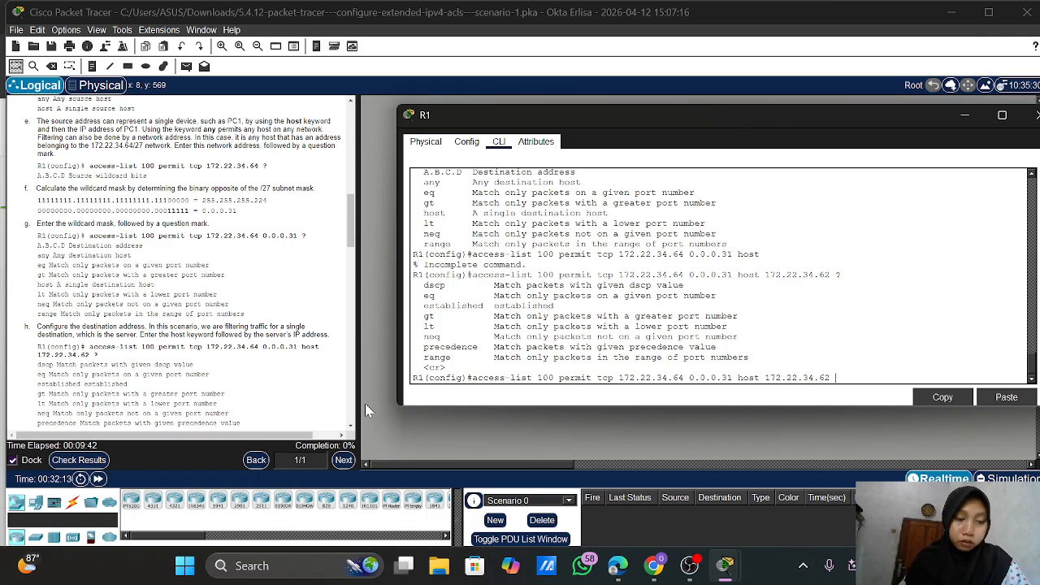
scroll(258, 382, down, 3)
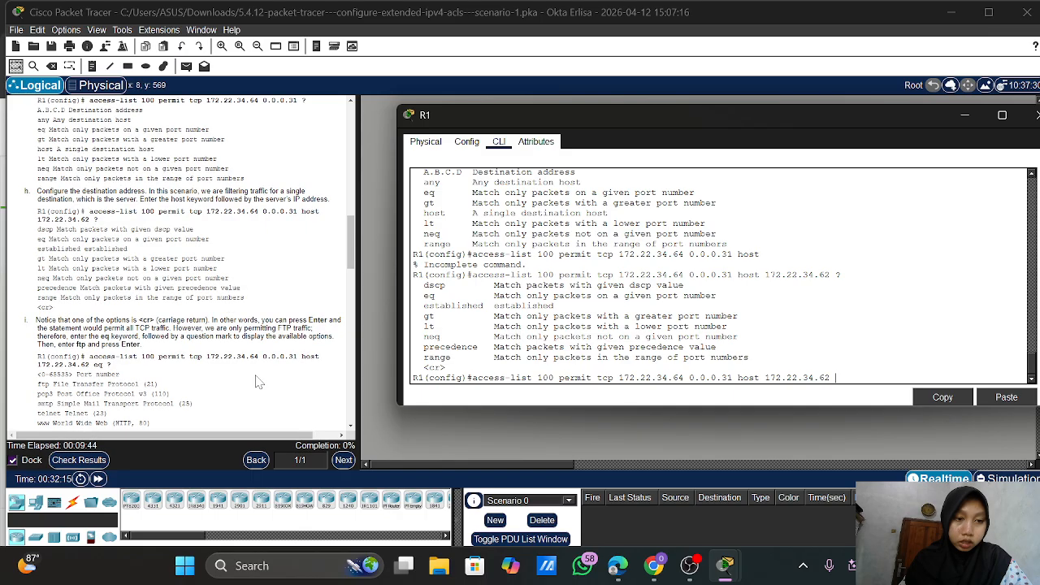
scroll(258, 382, up, 1)
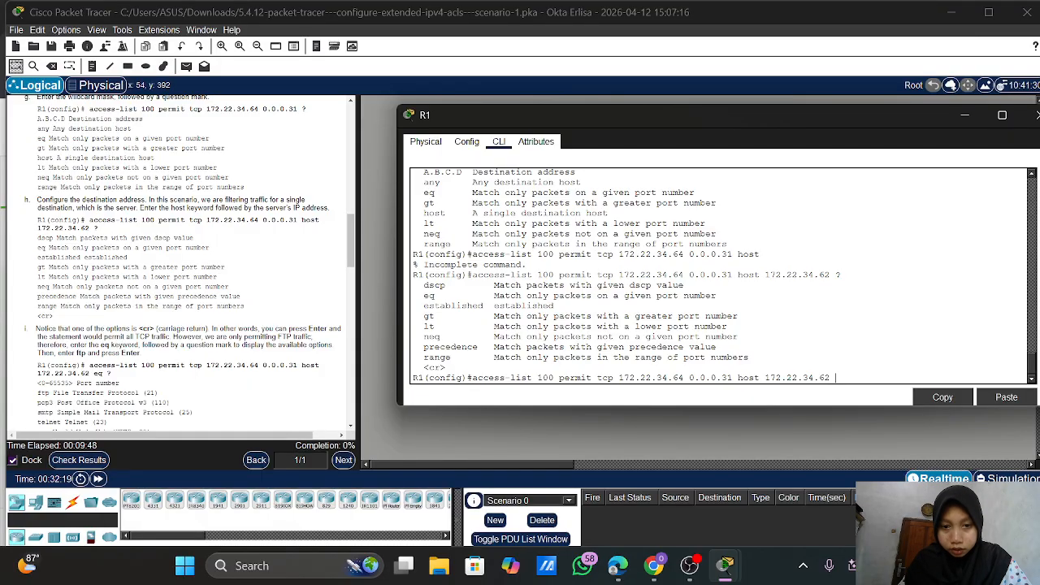
drag(423, 368, 446, 368)
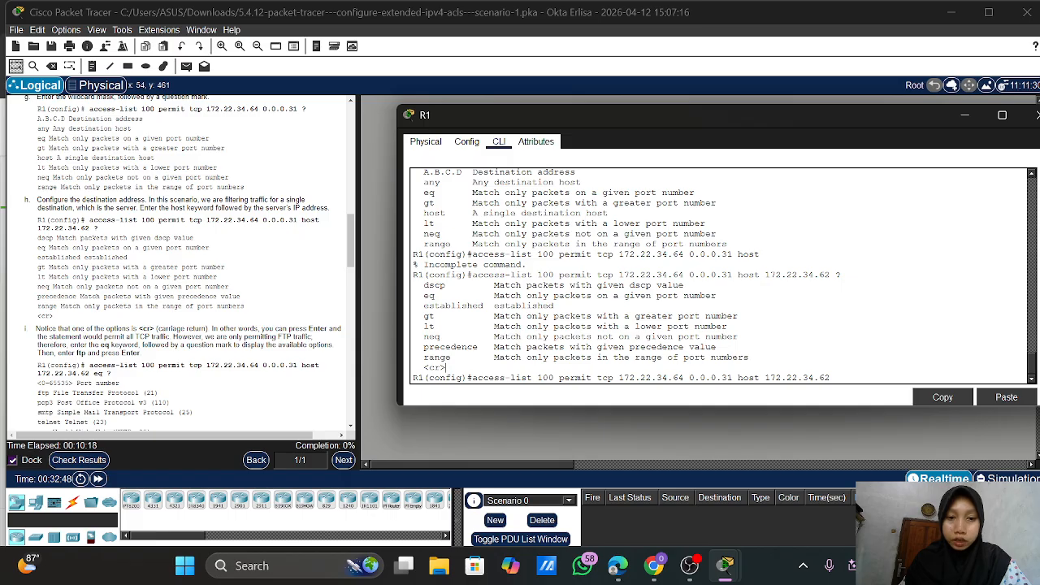
drag(418, 296, 558, 296)
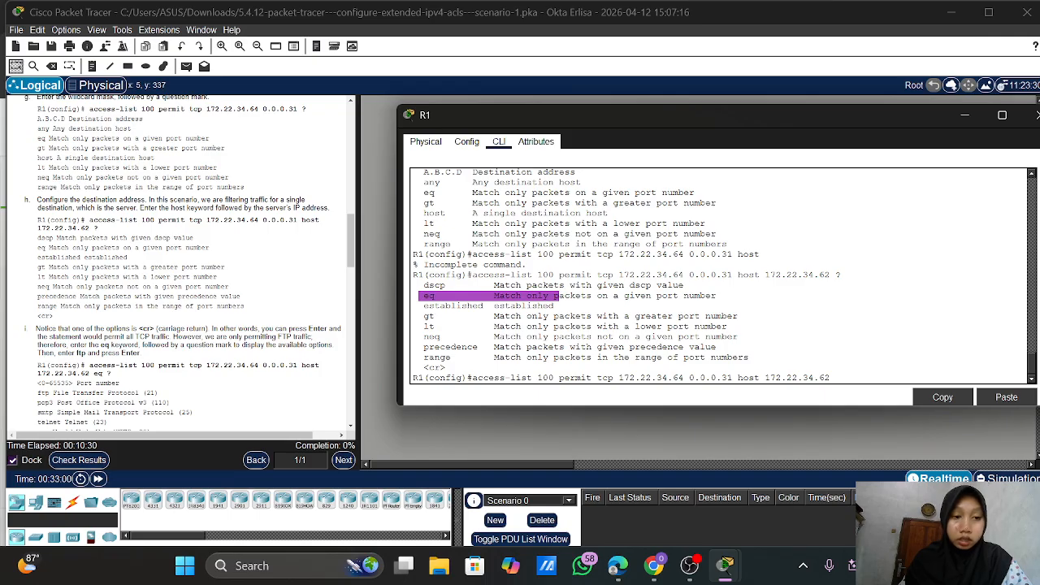
scroll(146, 379, down, 2)
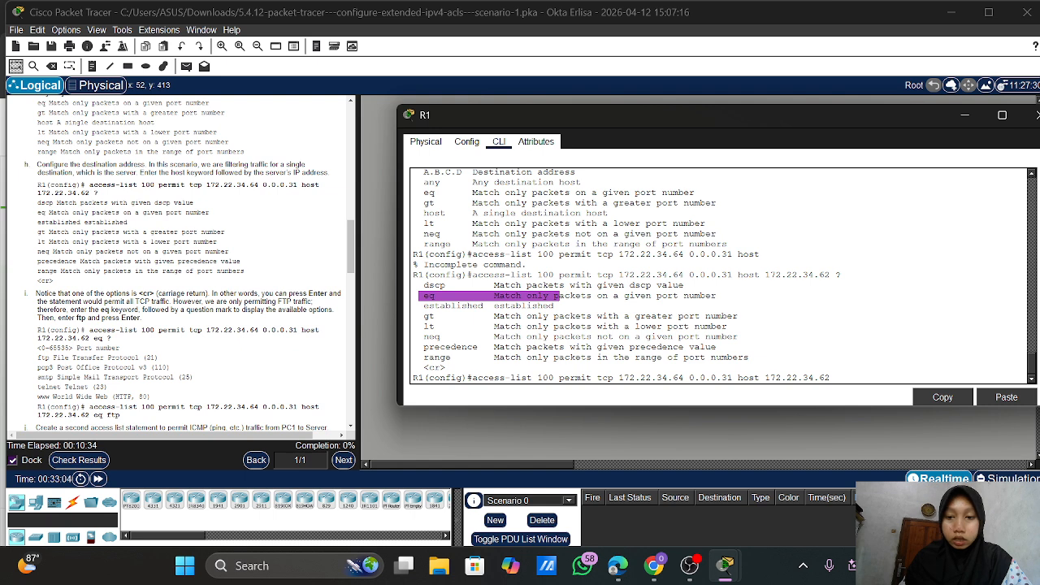
click(446, 368)
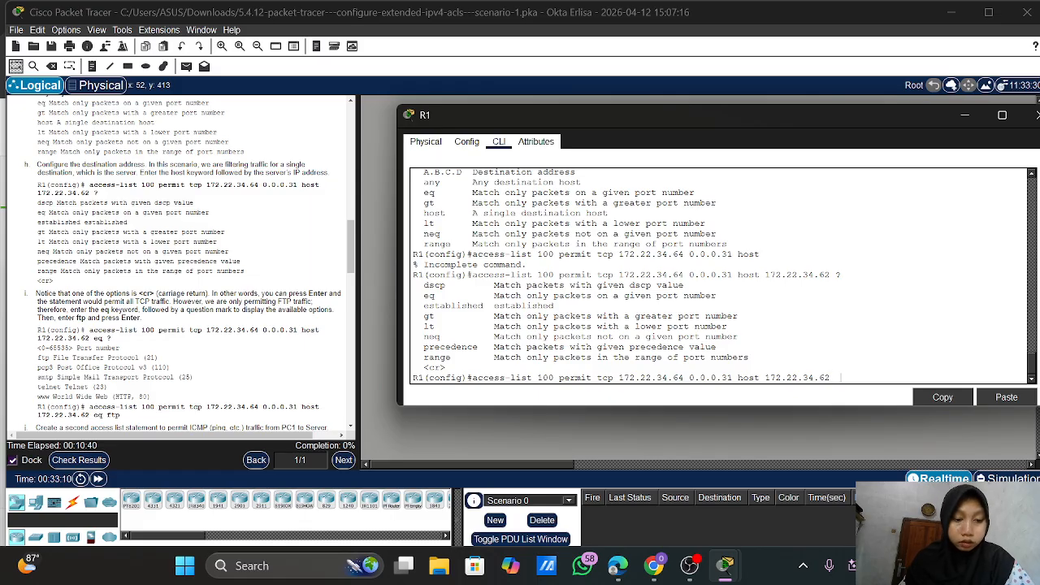
List the named ports after eq, highlighting pop3, smtp and telnet, then type ftp
text(e)
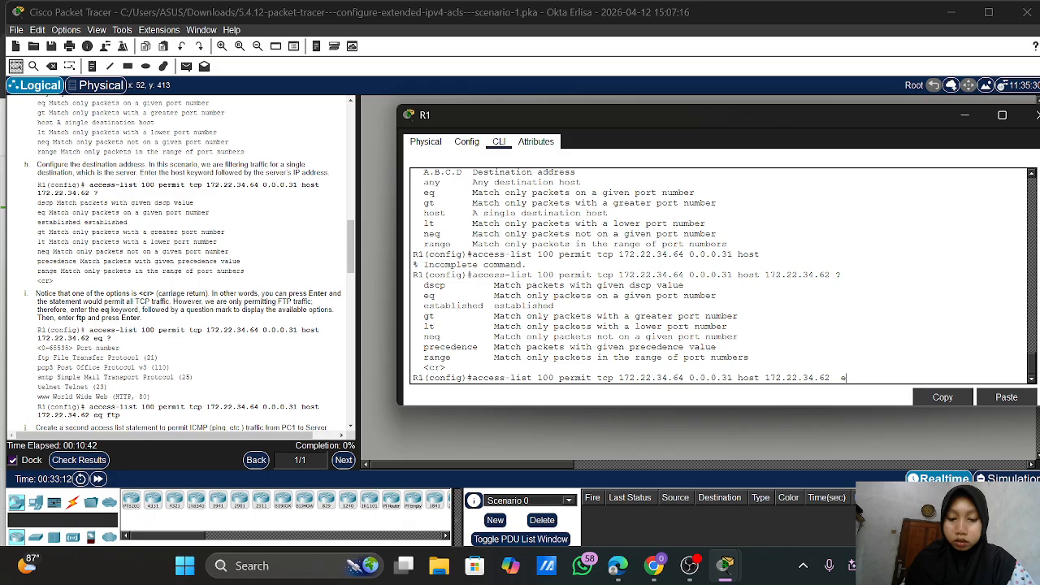
text(q )
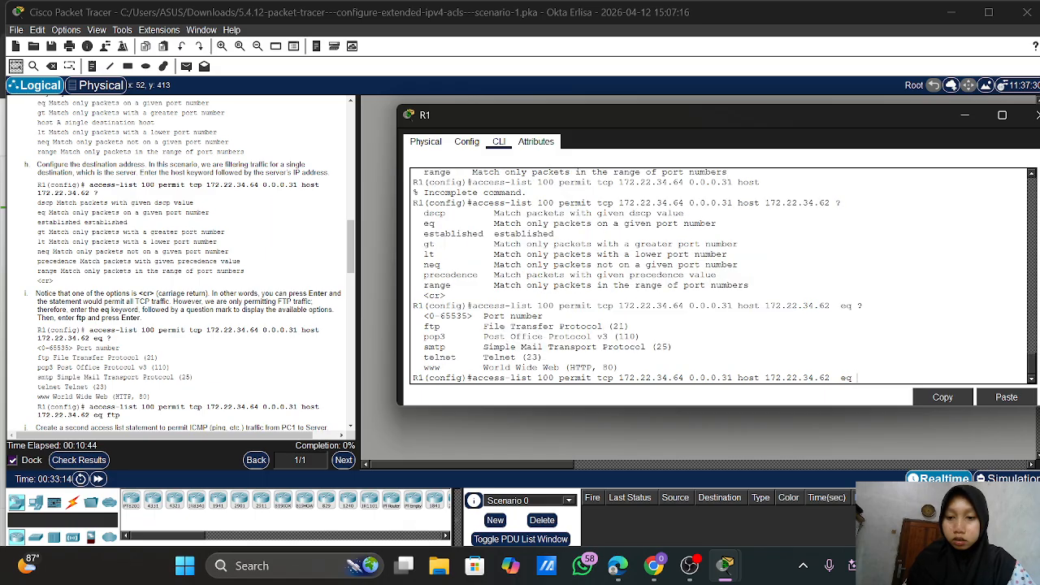
text(??)
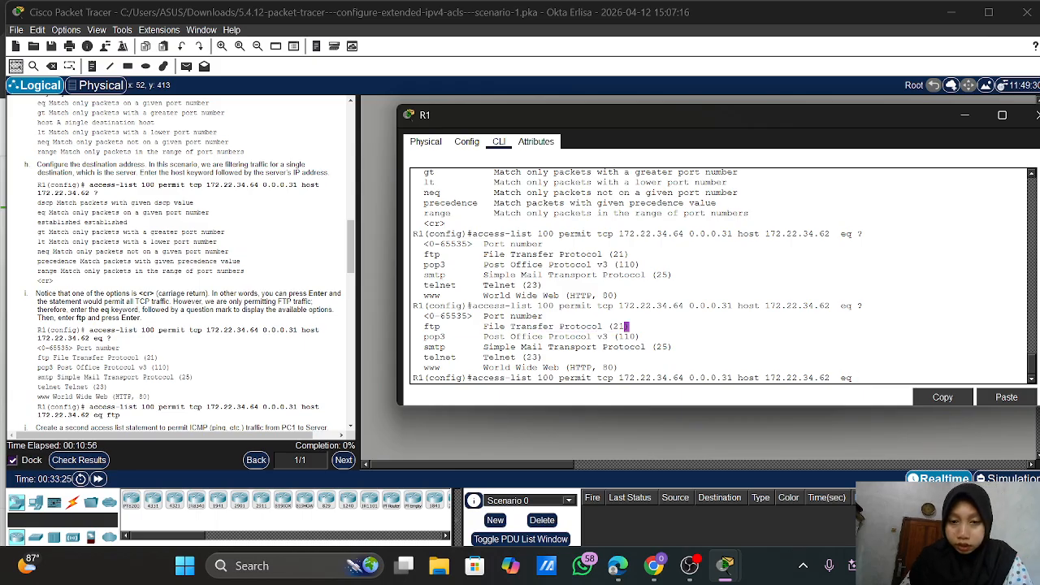
drag(630, 326, 541, 358)
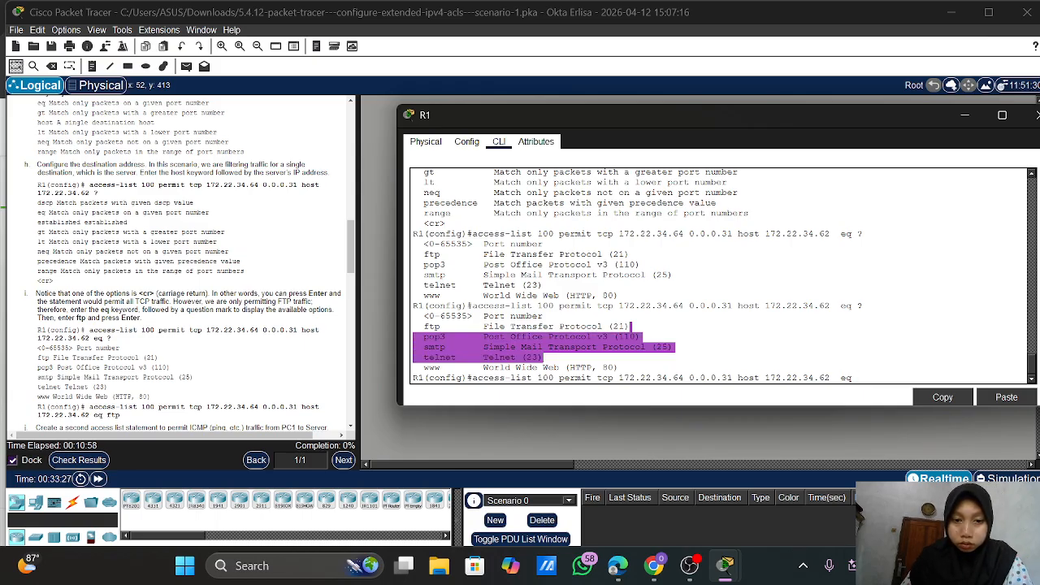
scroll(180, 371, down, 1)
scroll(180, 371, down, 2)
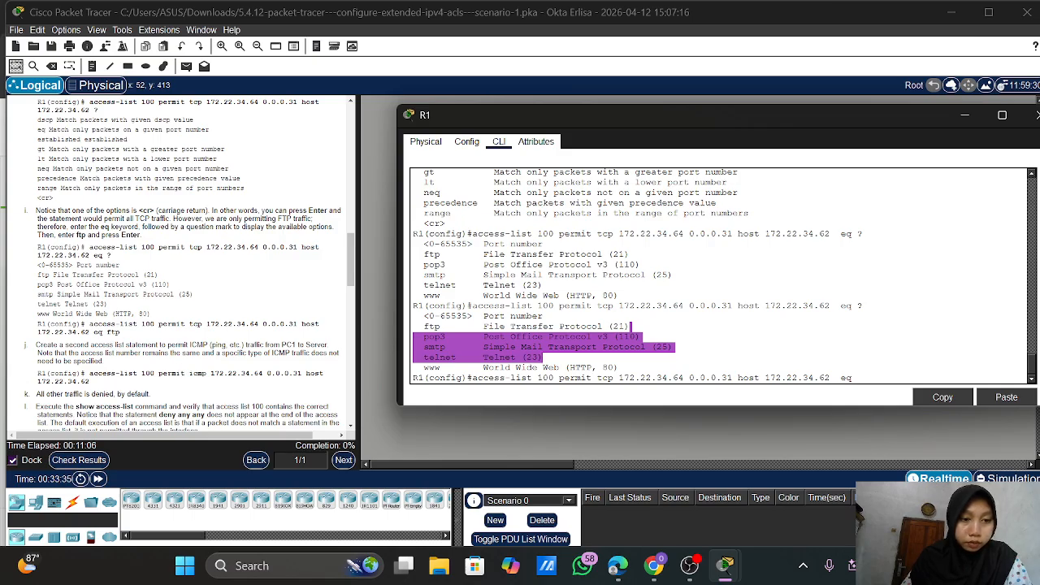
click(619, 367)
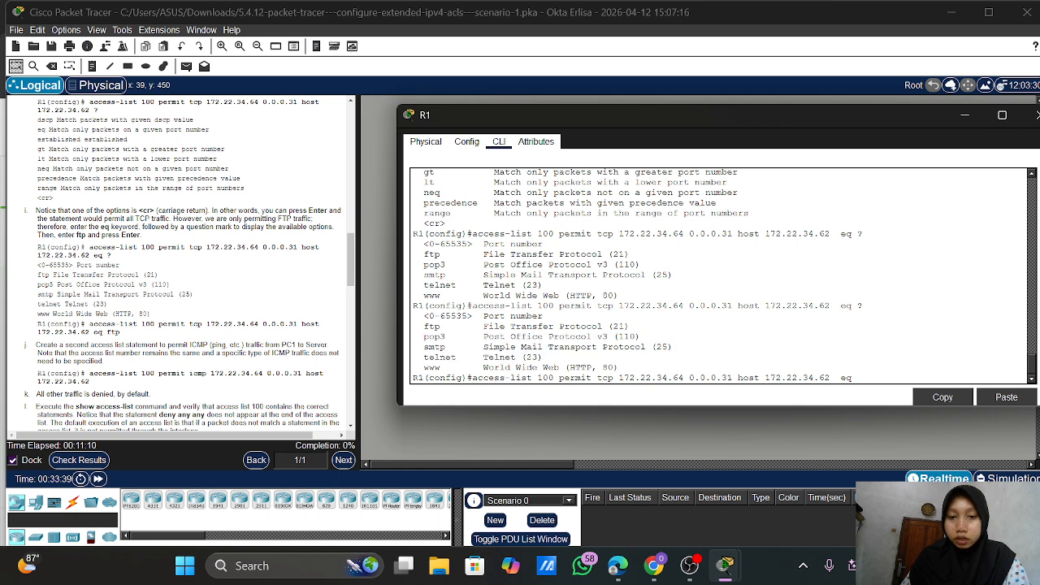
text(ftp)
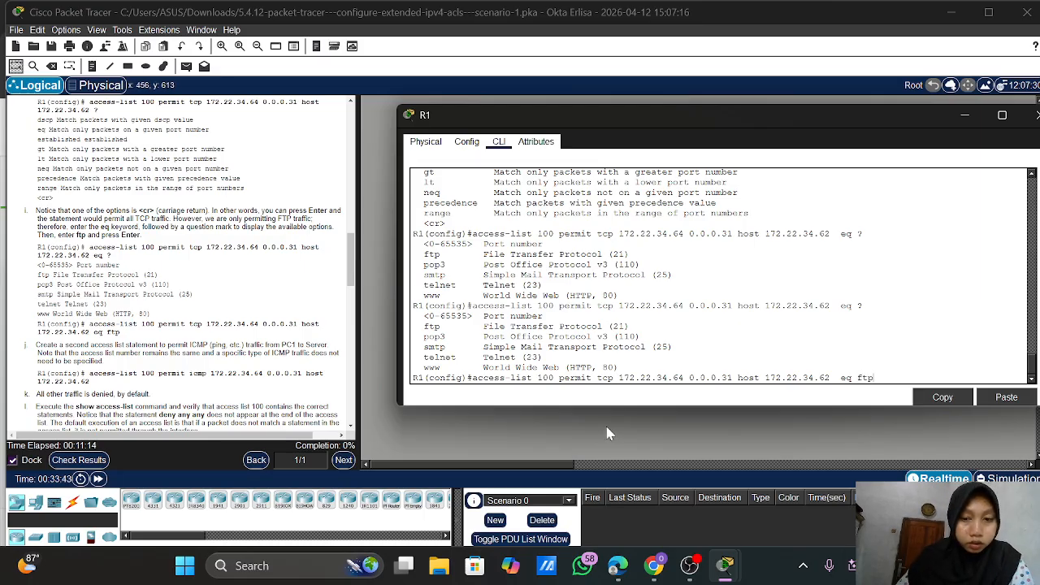
Submit the eq ftp permit rule, then recall it and delete 'ftp' from the end
key(Return)
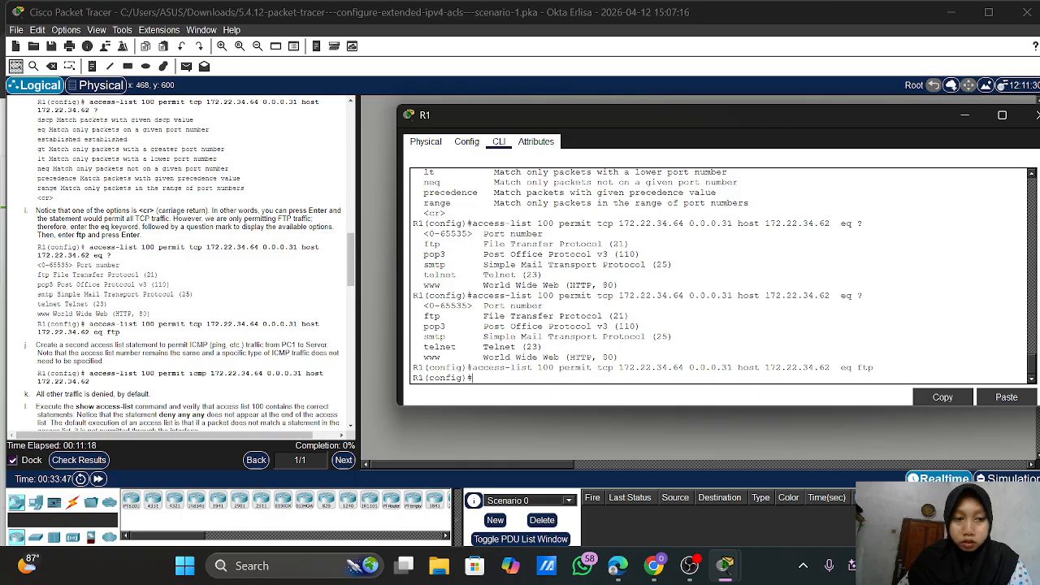
scroll(182, 263, down, 5)
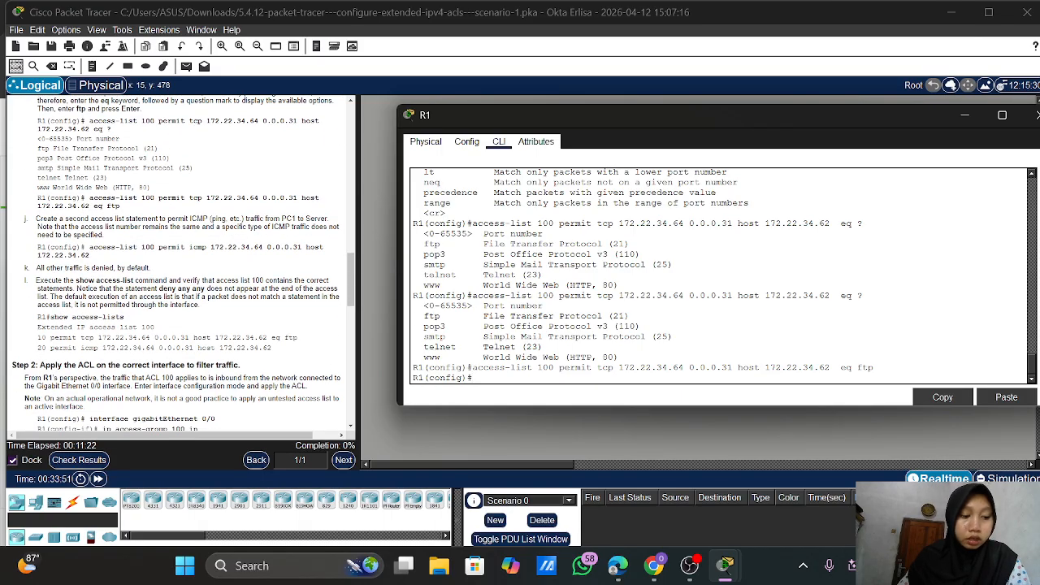
scroll(183, 264, down, 1)
scroll(178, 264, down, 1)
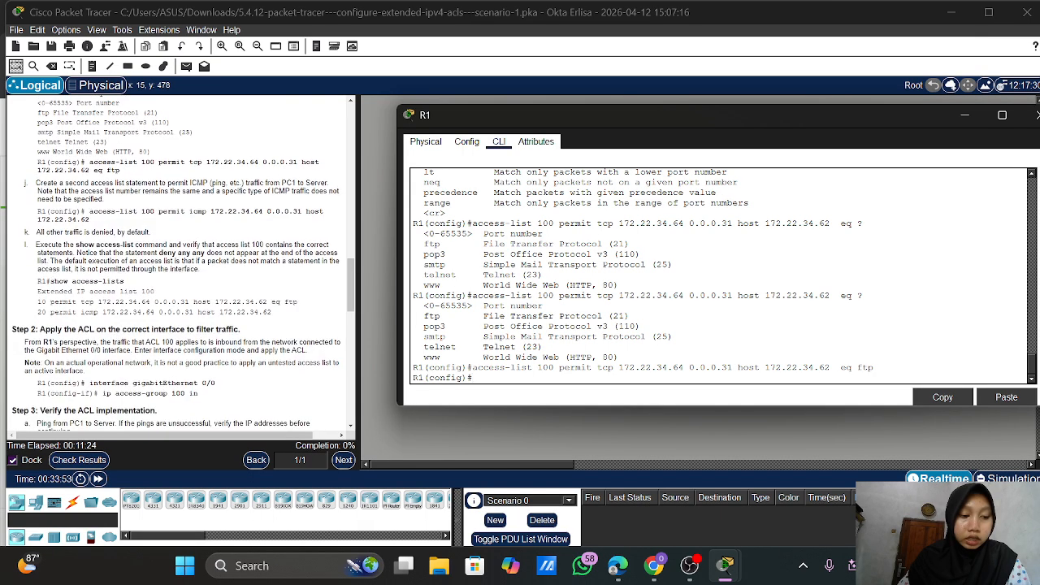
scroll(176, 265, down, 1)
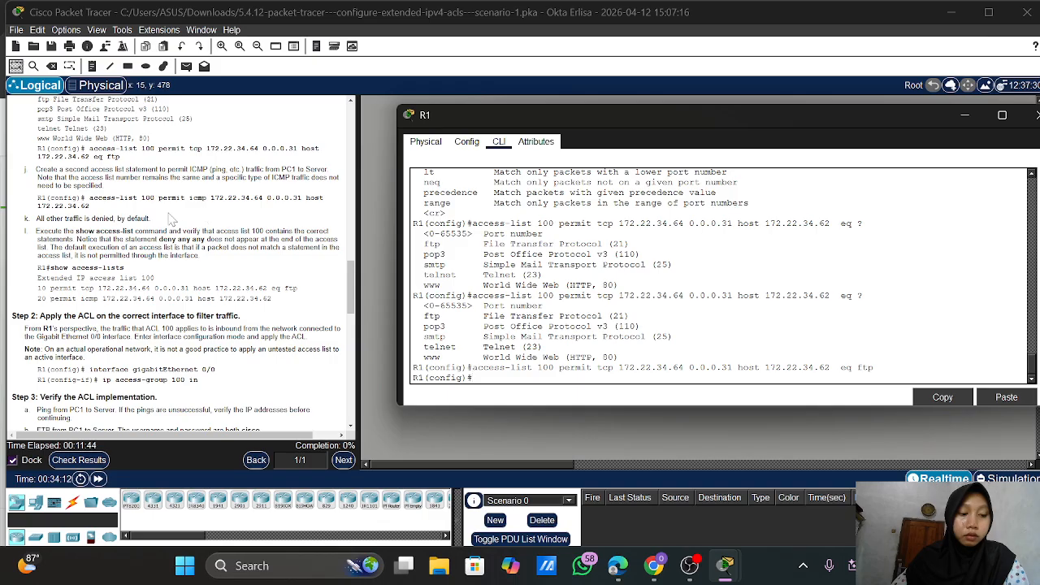
scroll(173, 220, down, 1)
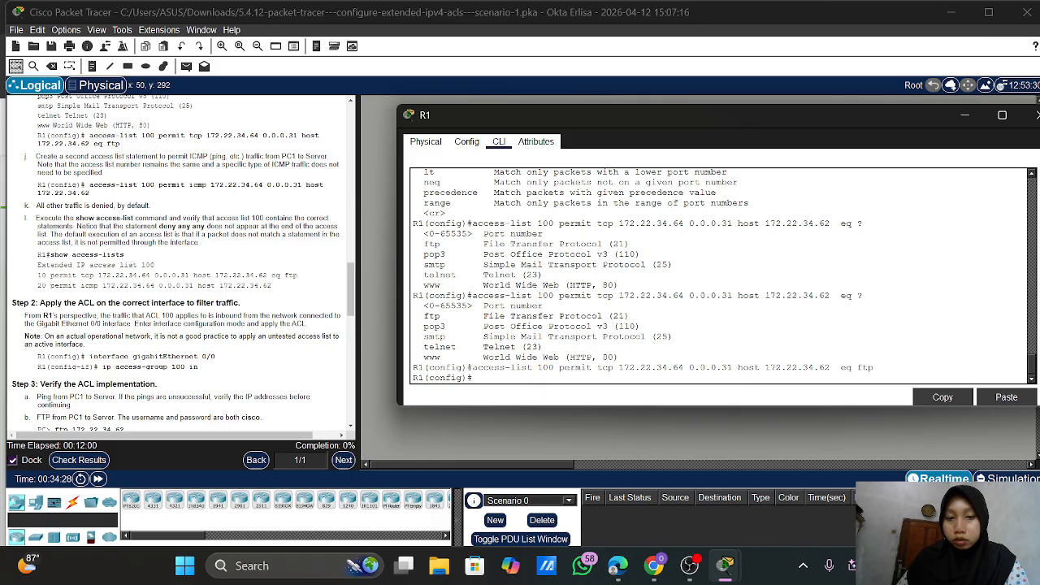
key(Up)
key(BackSpace)
key(BackSpace)
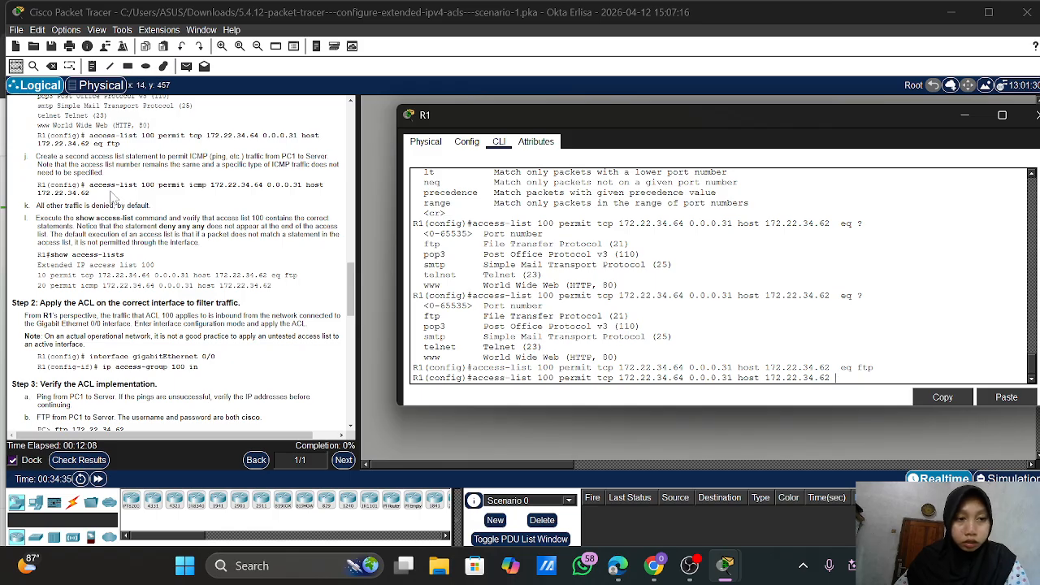
Edit the recalled tcp line into access-list 100 permit icmp 172.22.34.64 0.0.0.31 host 172.22.34.62
scroll(114, 197, up, 1)
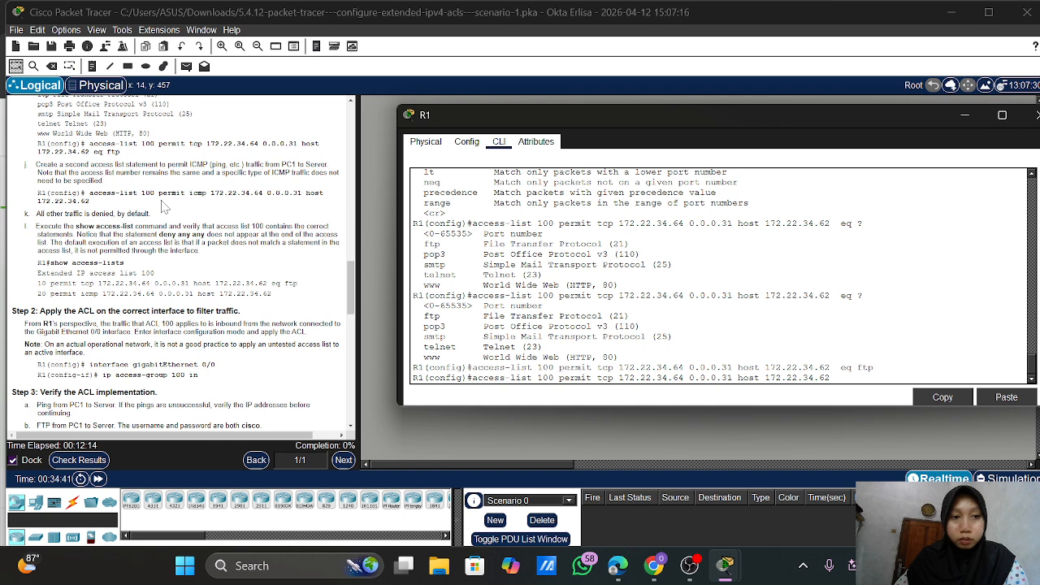
key(BackSpace)
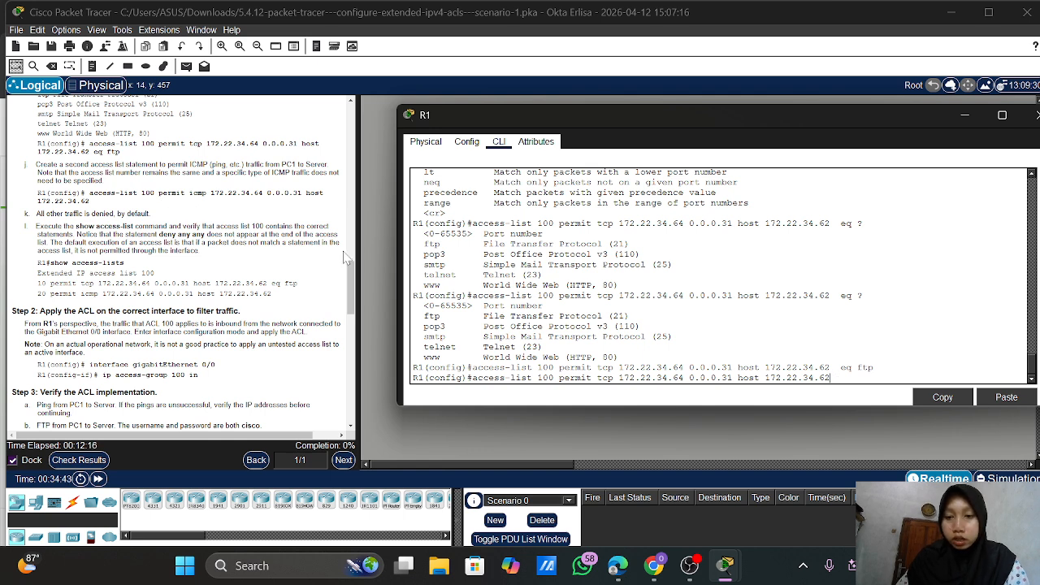
key(Left)
key(Left)
key(Left)
key(Left)
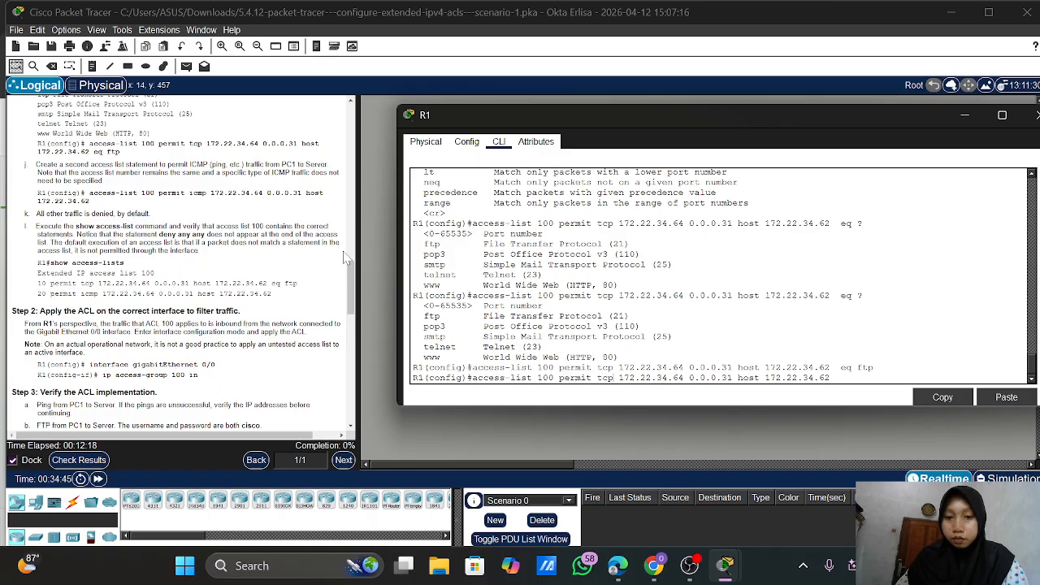
key(BackSpace)
key(BackSpace)
key(BackSpace)
text(icmp)
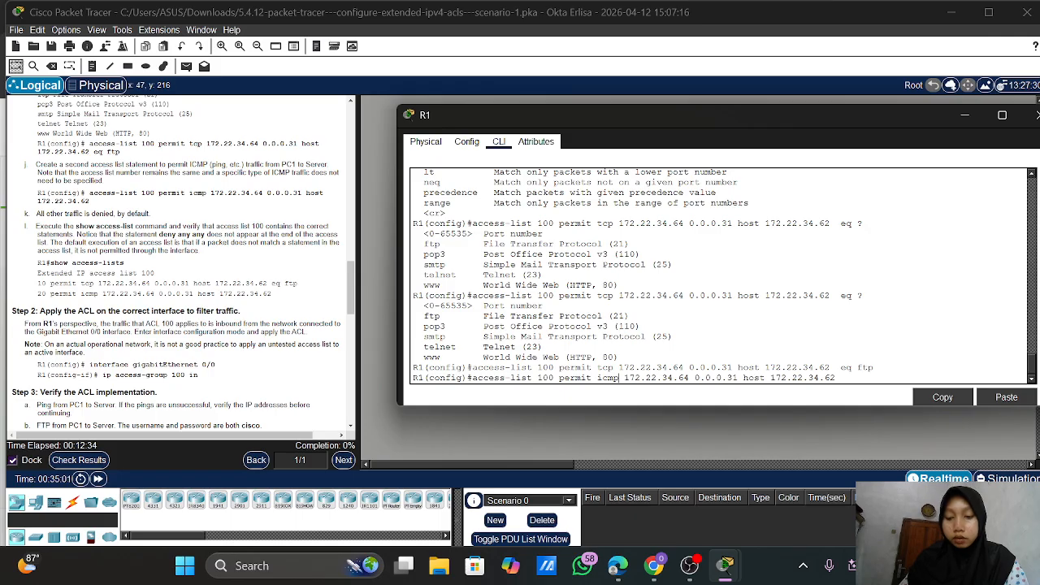
key(Return)
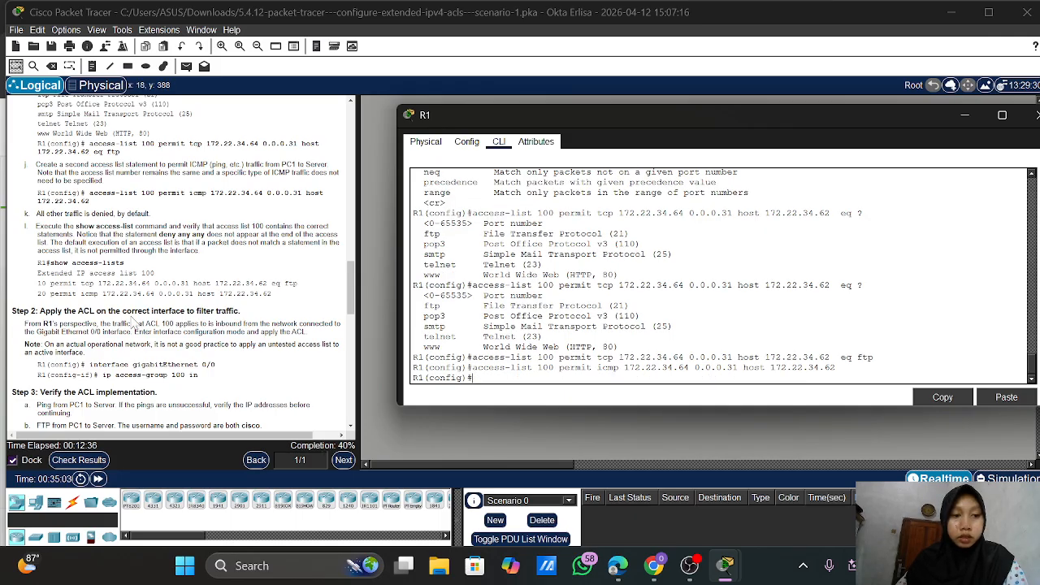
scroll(132, 322, down, 1)
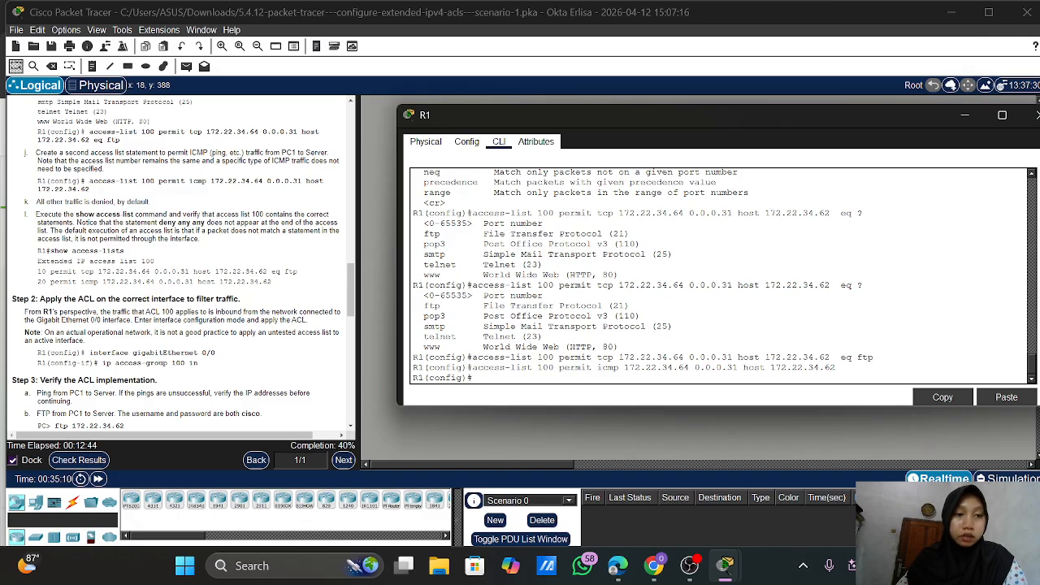
scroll(183, 260, down, 1)
scroll(183, 260, down, 2)
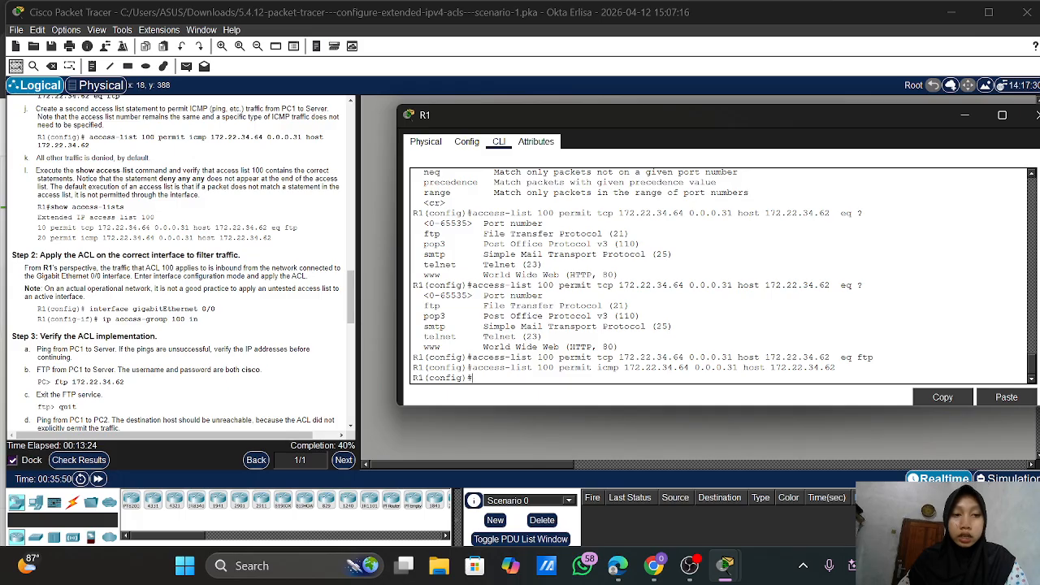
scroll(209, 229, down, 1)
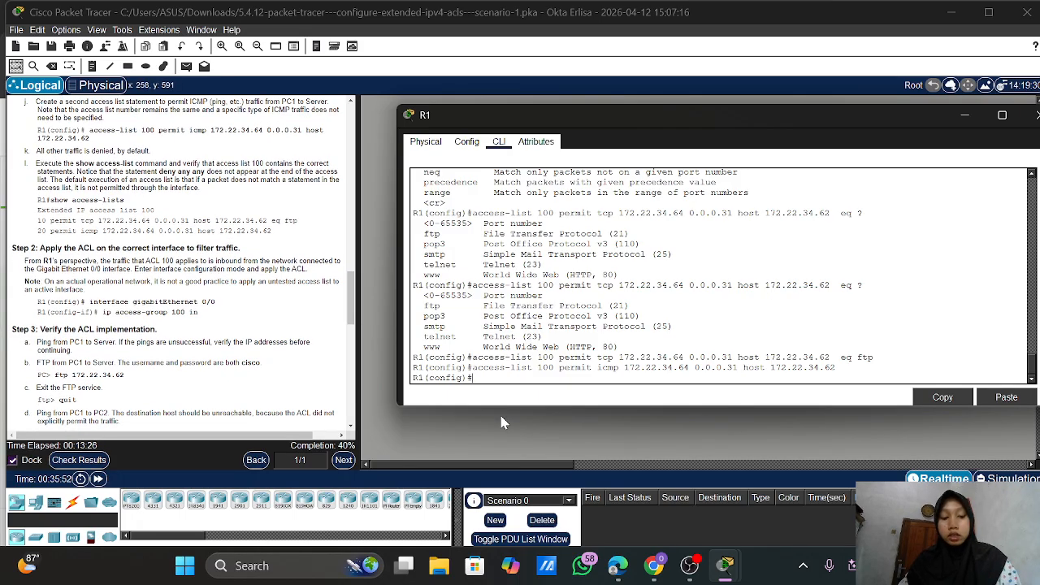
Exit config mode and show R1's access lists, confirming ACL 100's tcp ftp and icmp entries
text(exit)
key(Return)
key(Return)
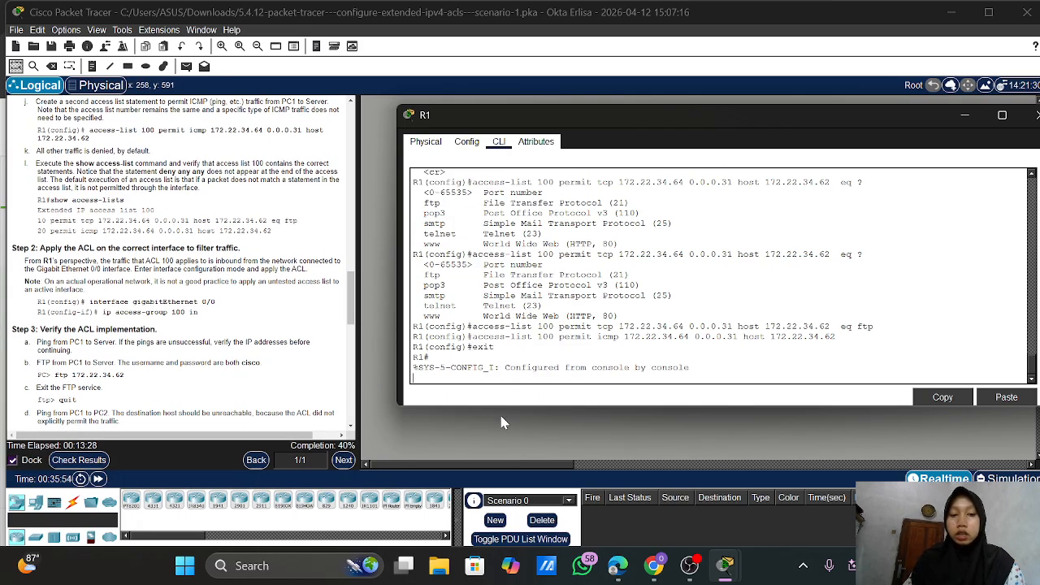
text(s)
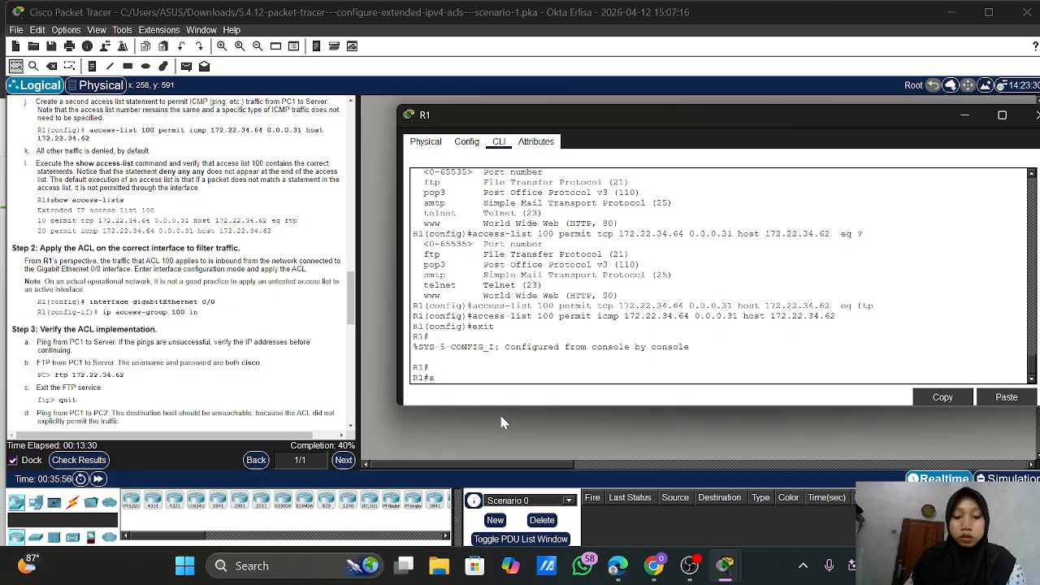
text(how ip)
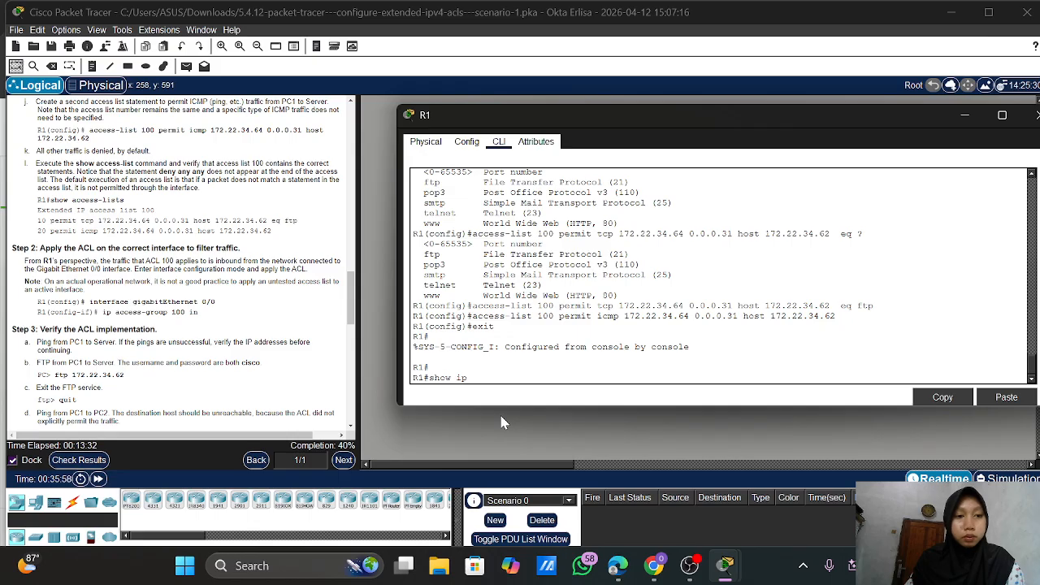
key(BackSpace)
key(BackSpace)
text(acc)
key(Tab)
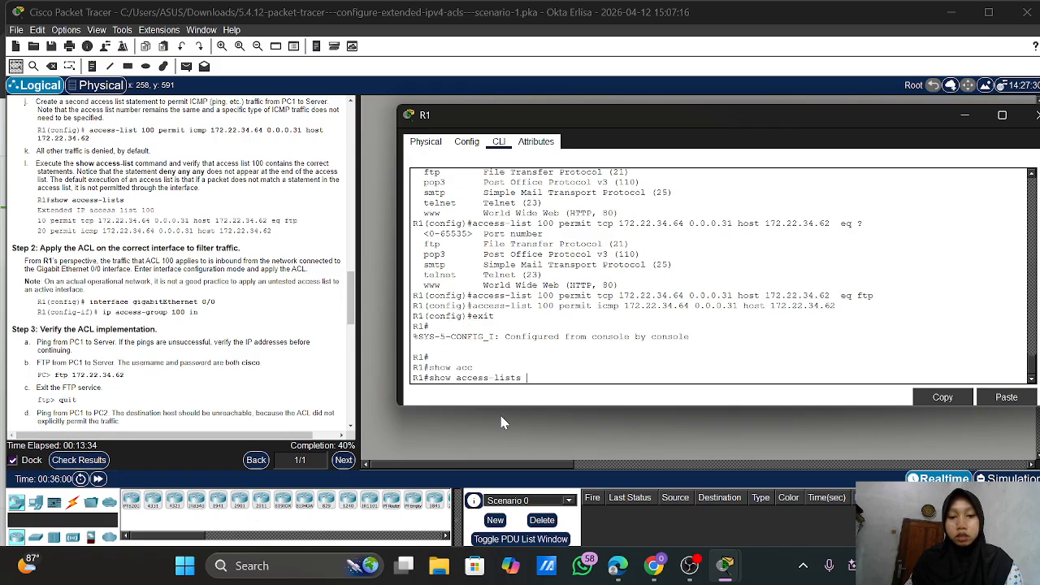
key(Return)
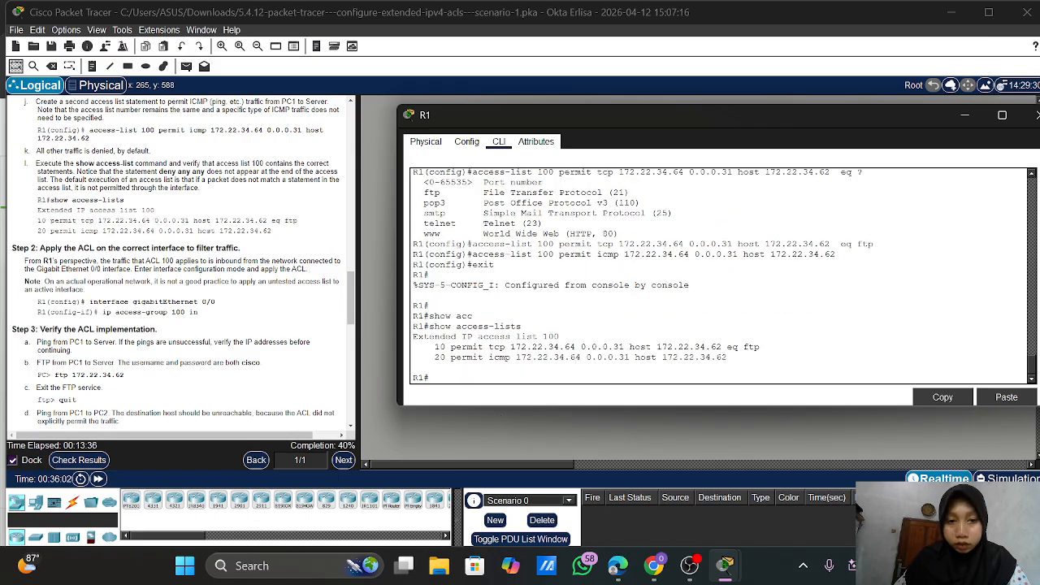
drag(561, 336, 412, 336)
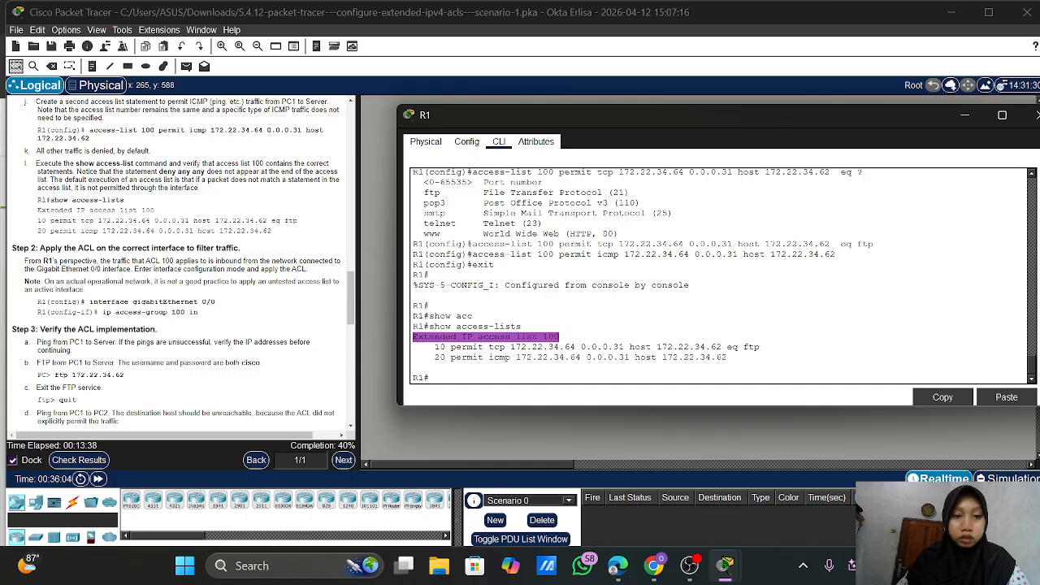
click(437, 378)
Return R1 to global configuration mode with conf t
text(conf t)
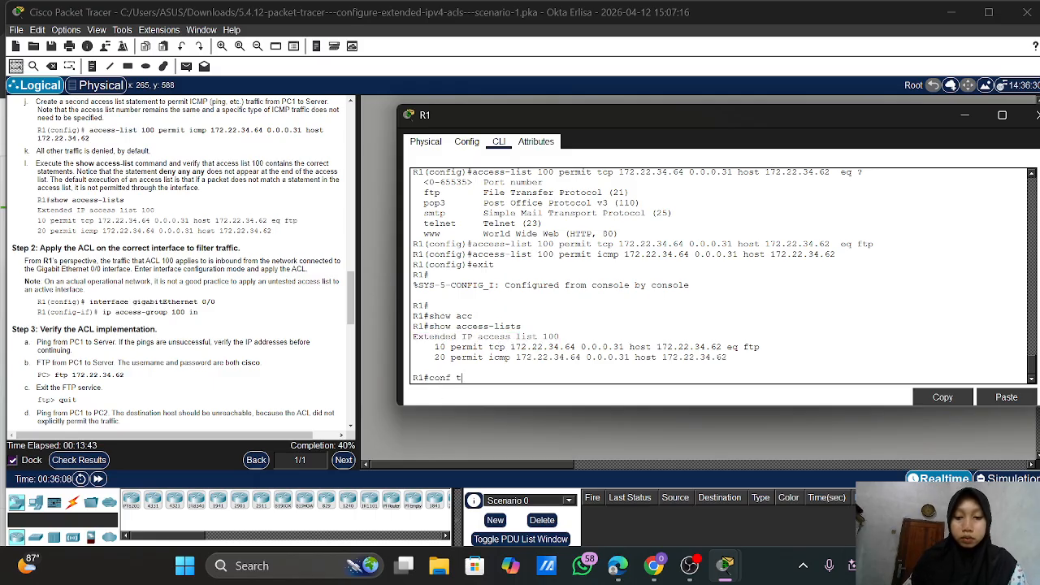
key(Return)
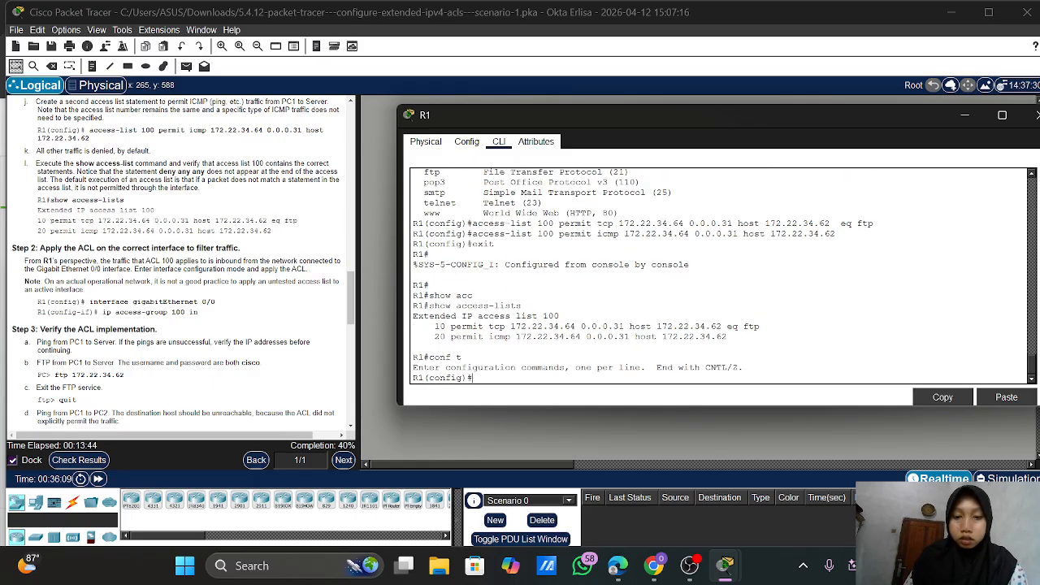
text(exit)
key(BackSpace)
key(BackSpace)
key(BackSpace)
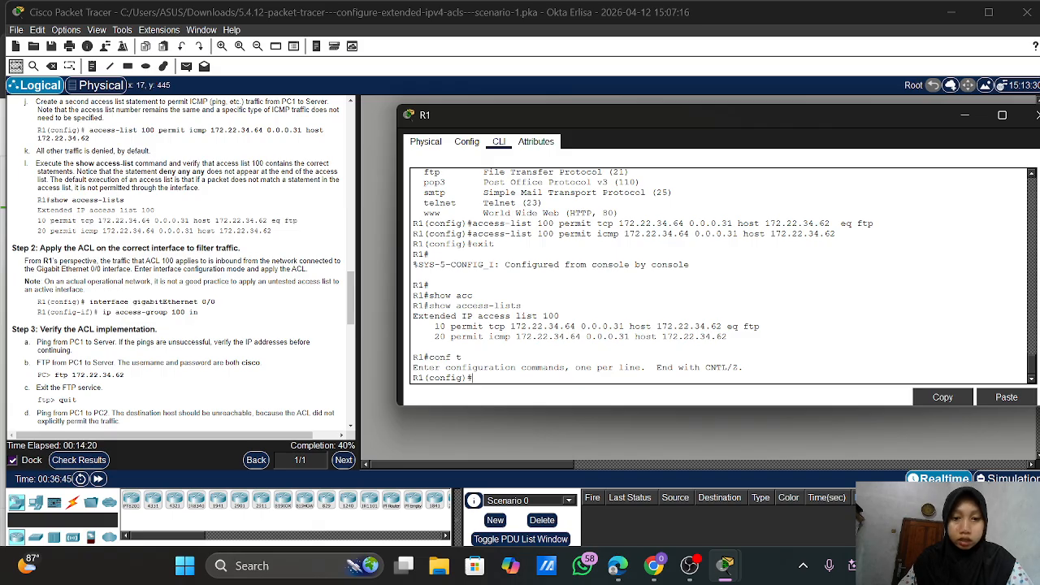
On R1's interface g0/0, apply ip access-group 100 in
text(in)
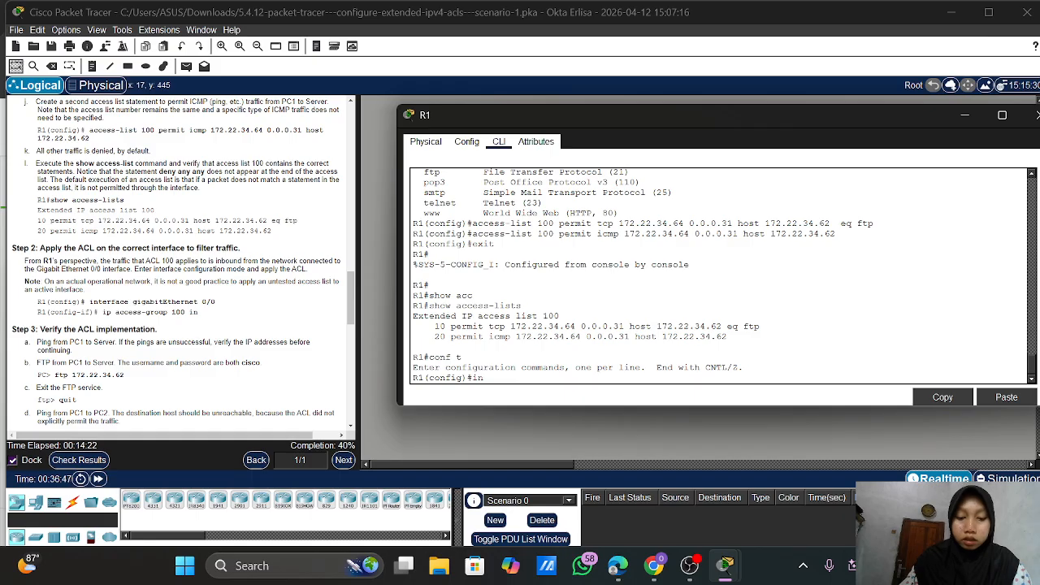
text(t g0/0)
key(Return)
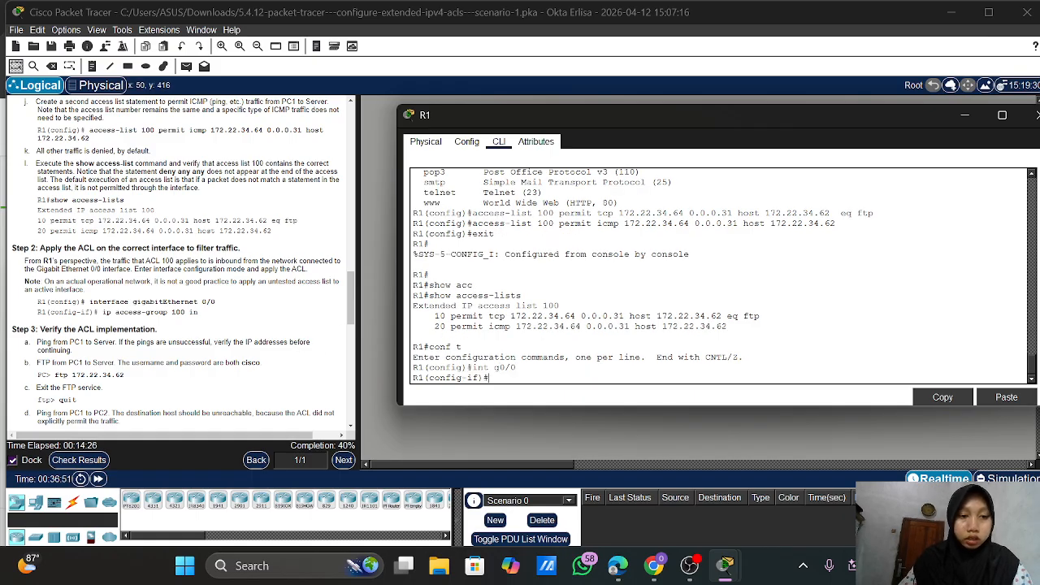
text(ip a)
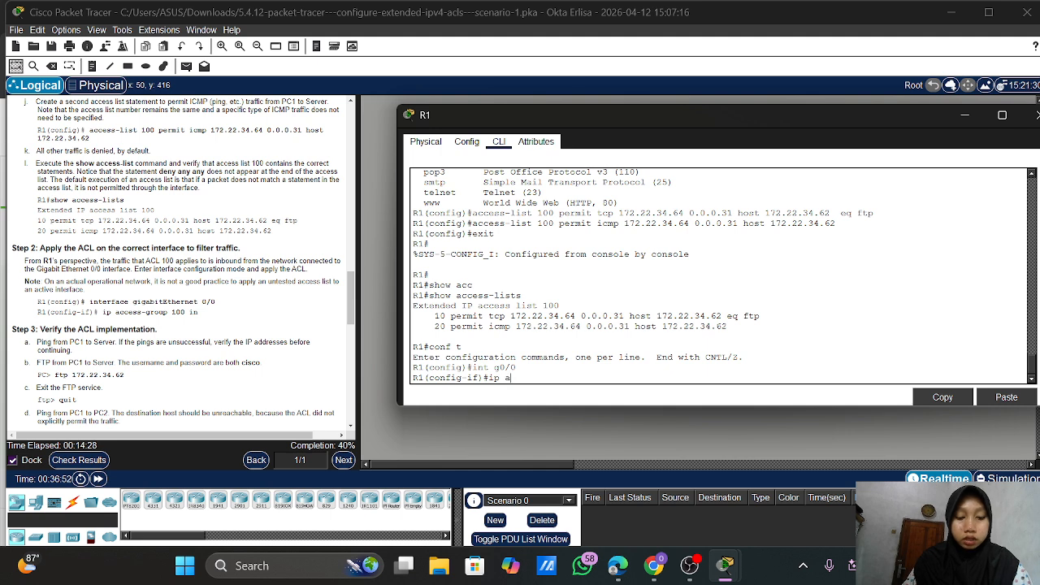
text(cc)
key(Tab)
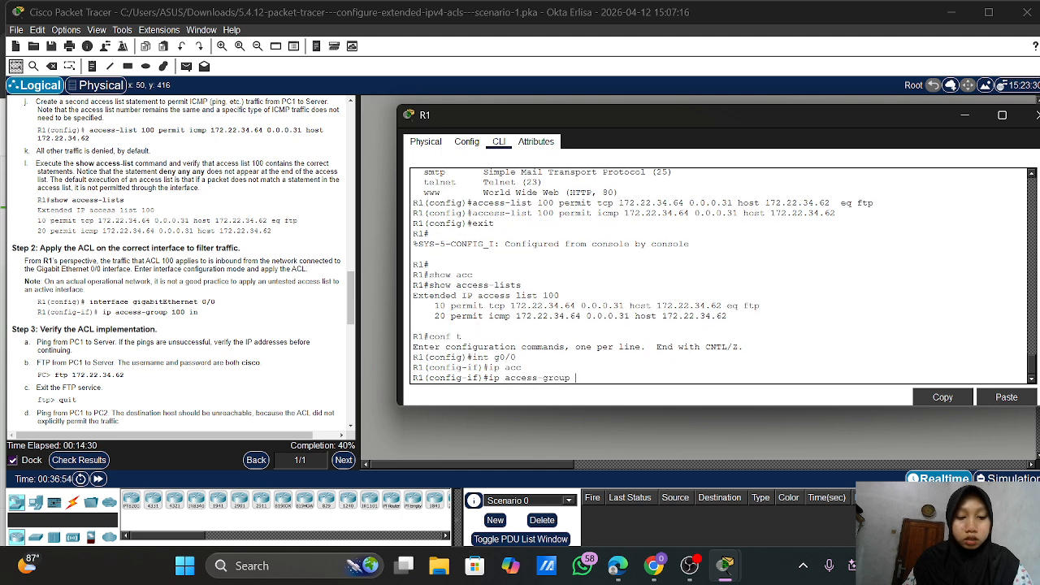
text(100 in)
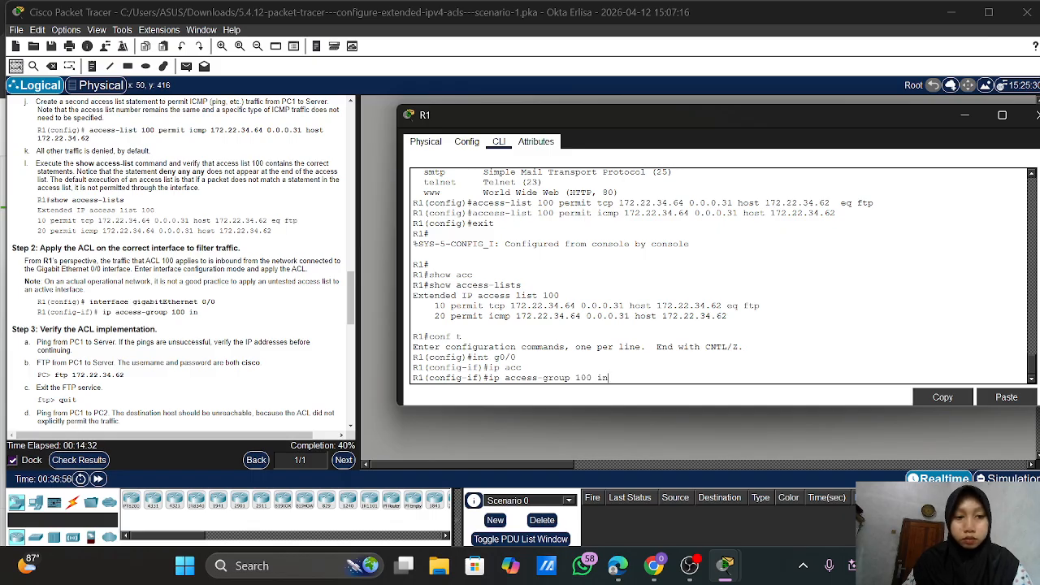
key(Return)
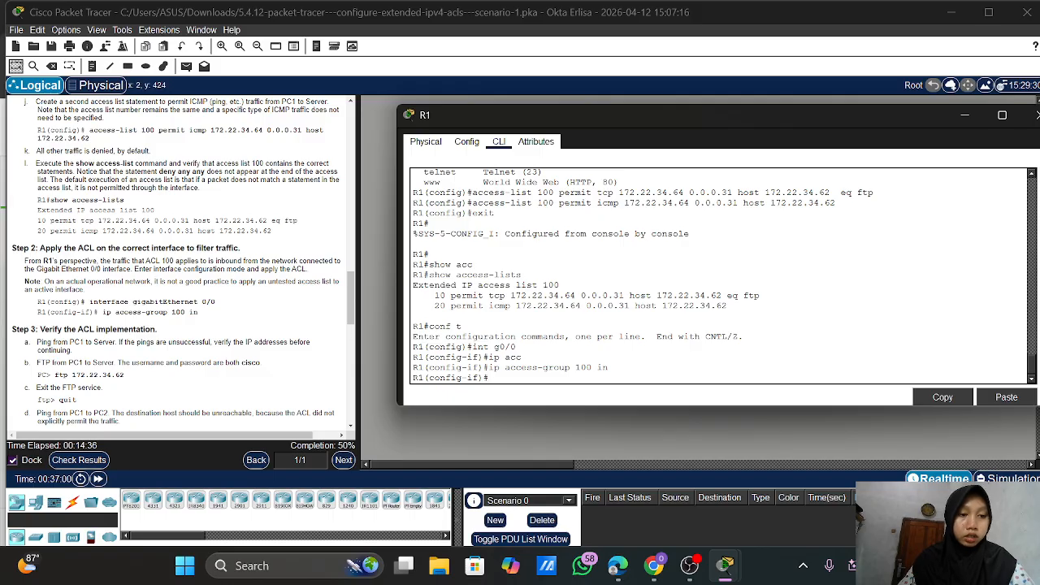
scroll(176, 260, down, 4)
scroll(177, 260, down, 1)
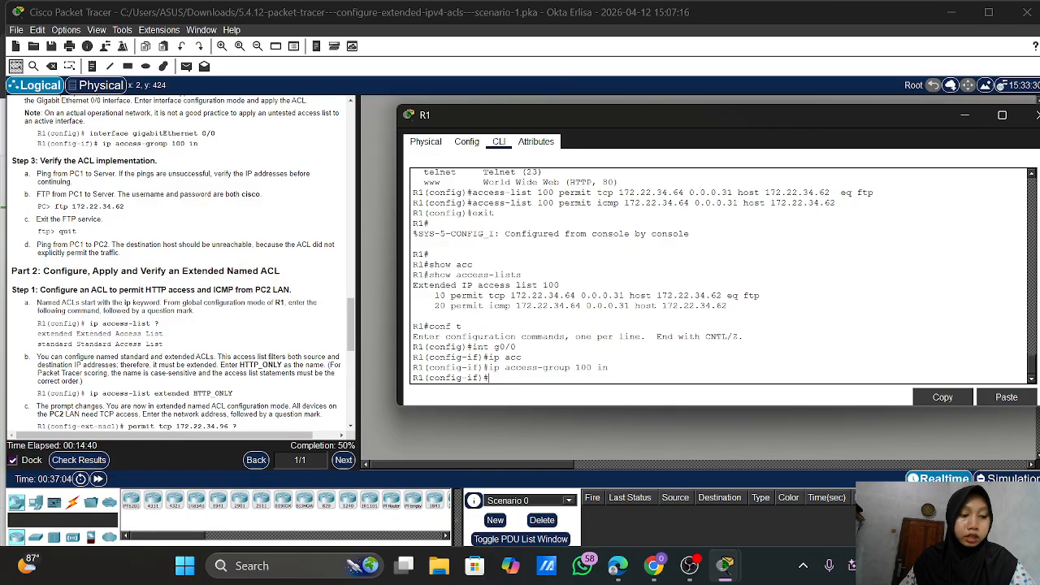
scroll(176, 260, down, 1)
scroll(176, 260, down, 1)
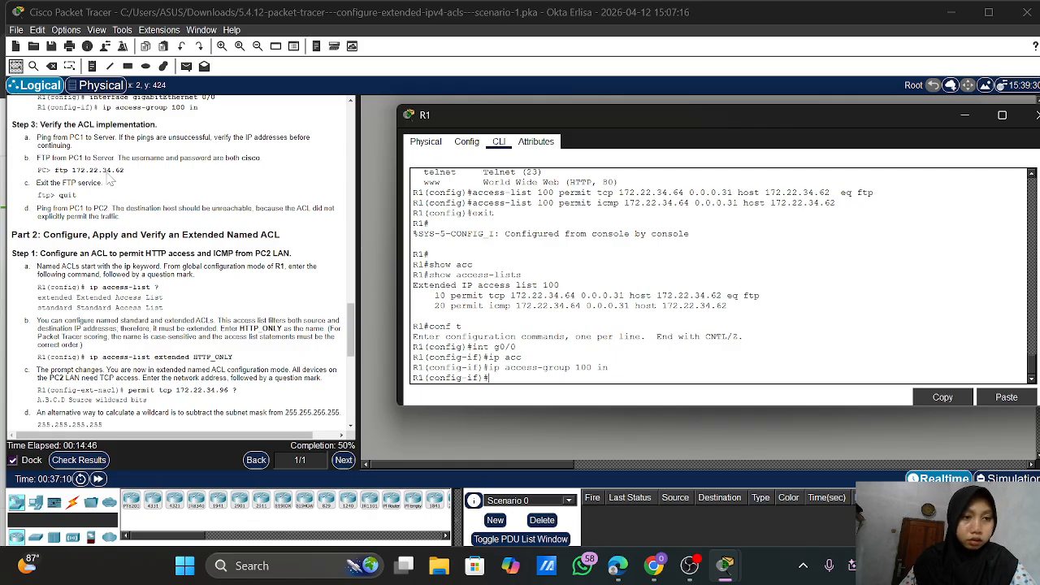
scroll(100, 152, up, 3)
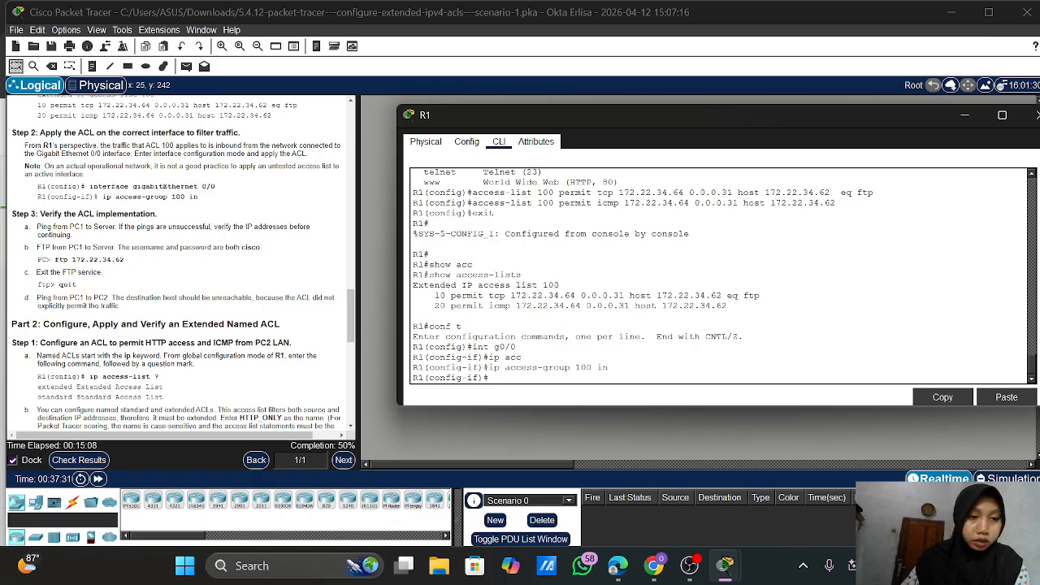
Minimize R1 and open PC1's Desktop Command Prompt, accepting the Terminal settings along the way
click(964, 117)
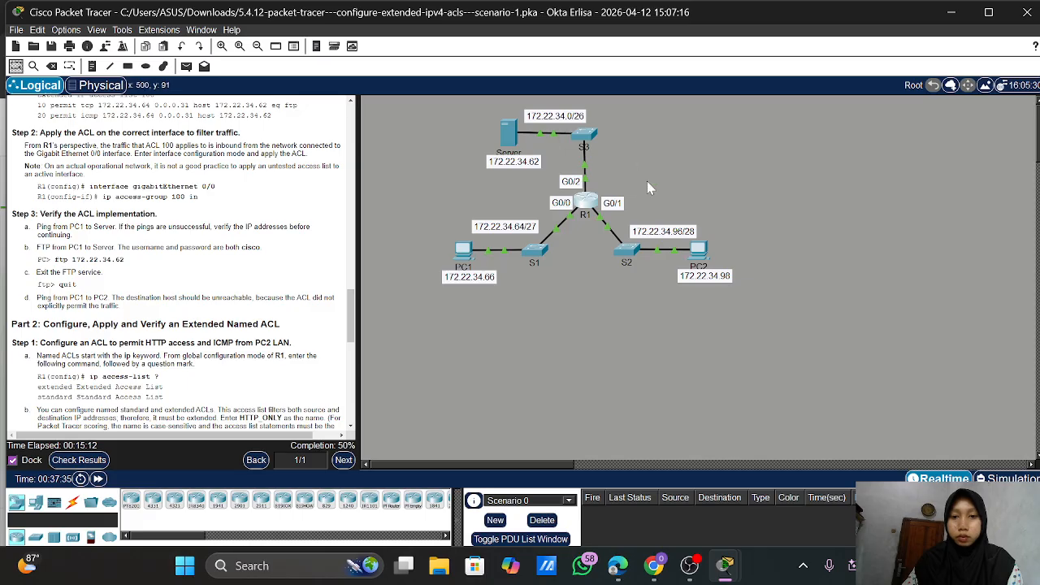
click(462, 253)
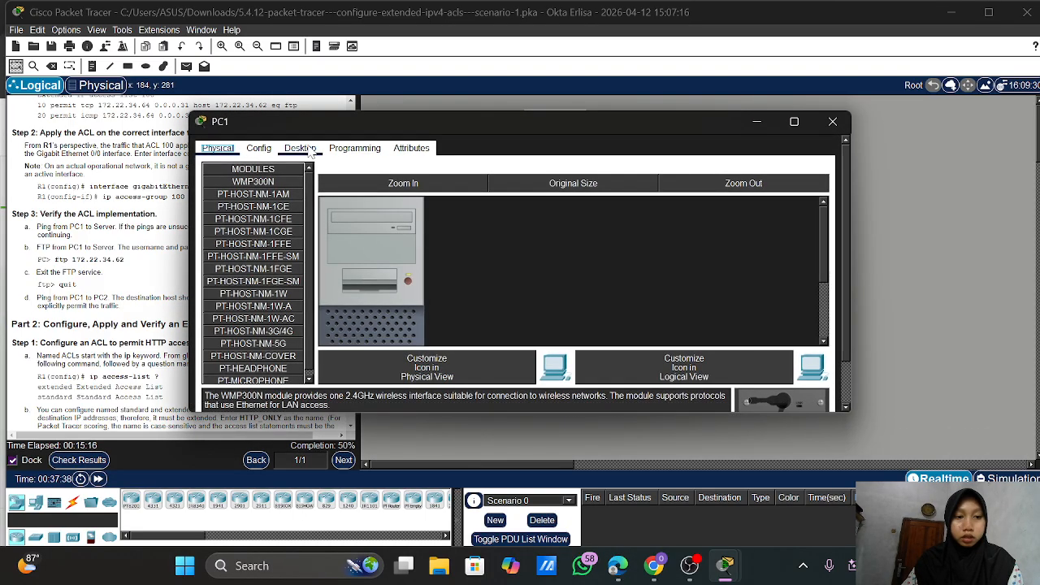
click(313, 149)
click(644, 184)
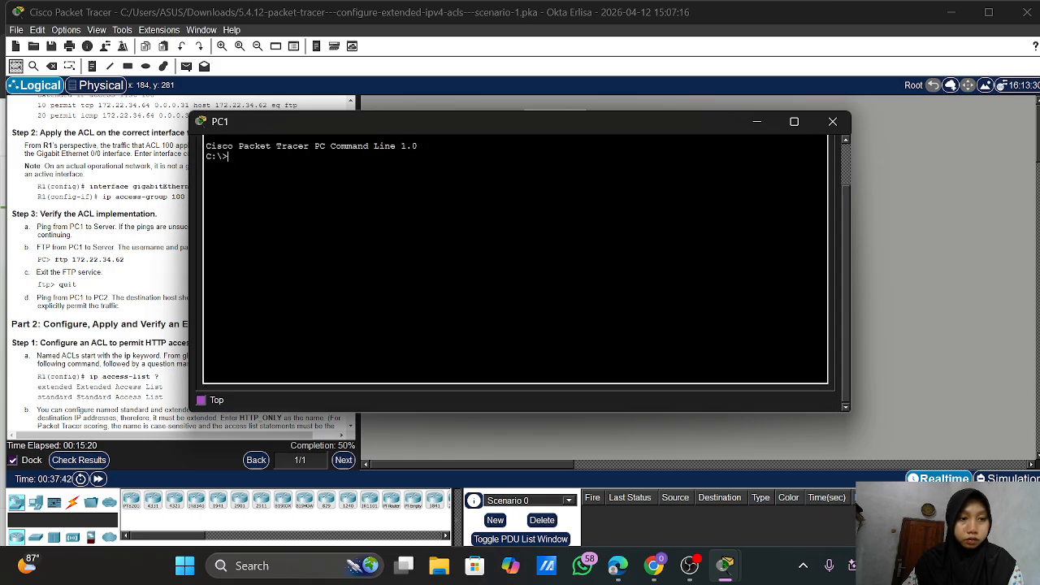
click(832, 121)
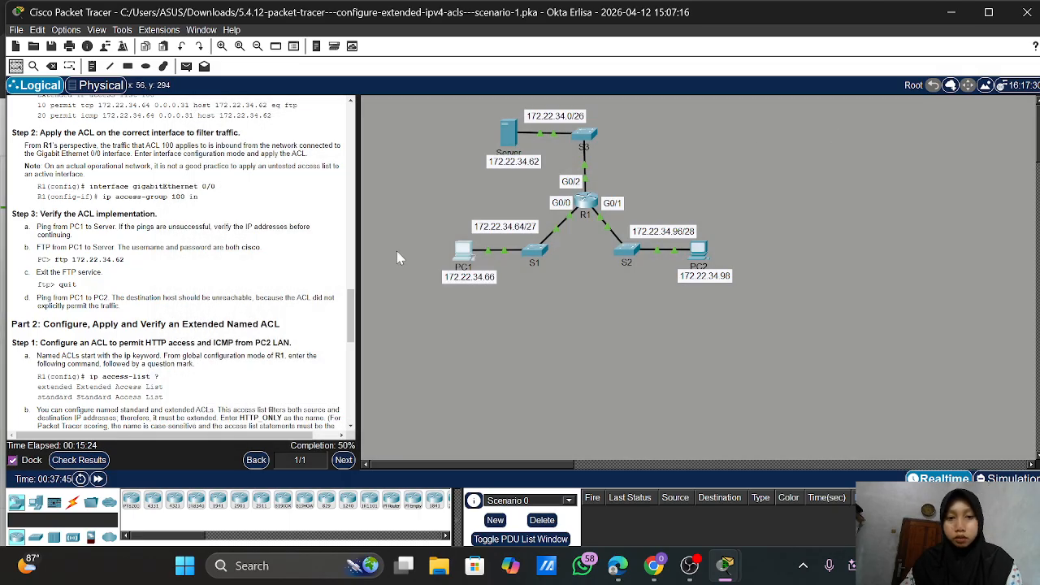
click(464, 248)
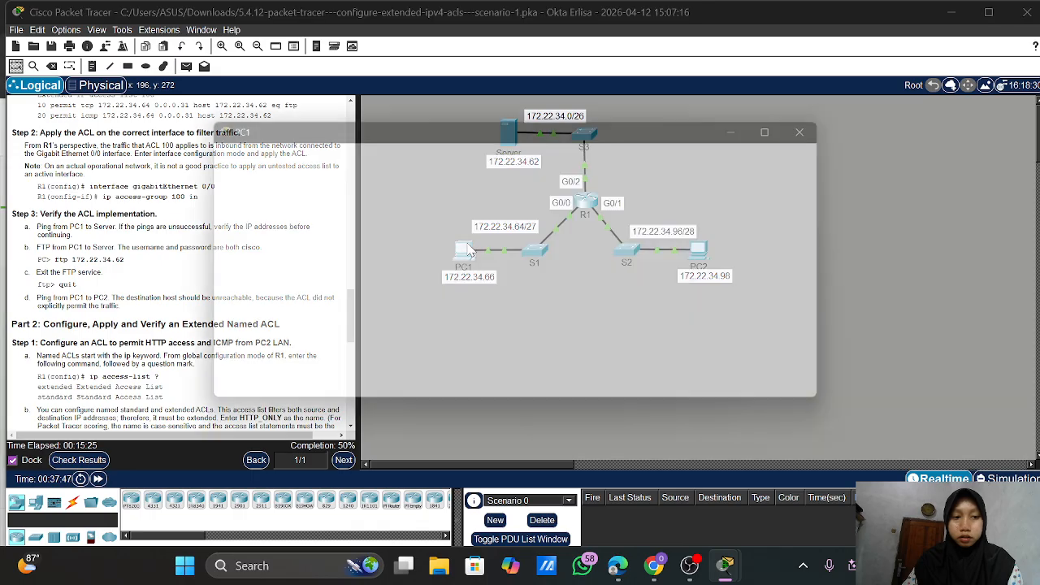
click(524, 213)
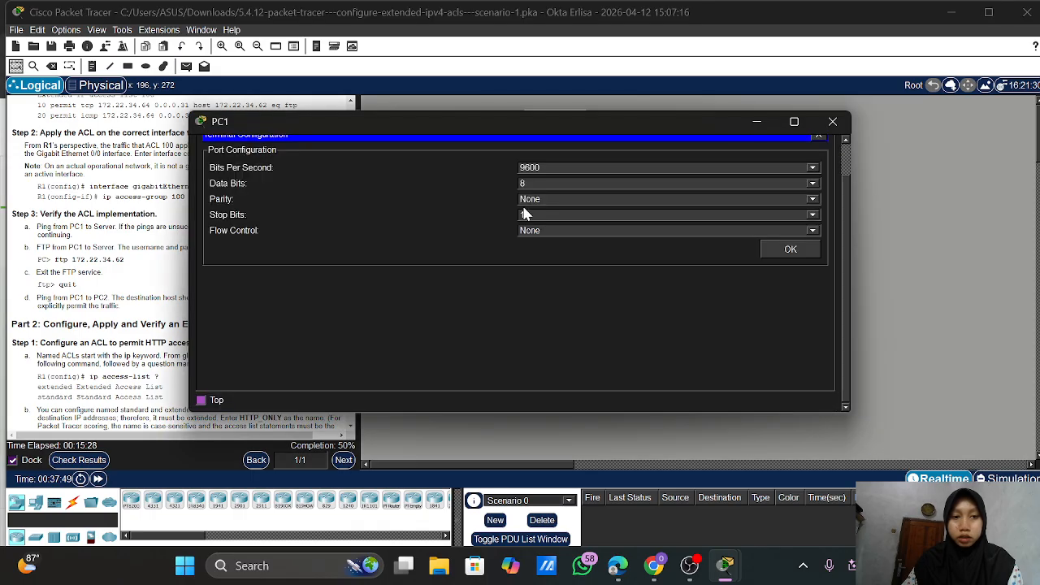
click(791, 251)
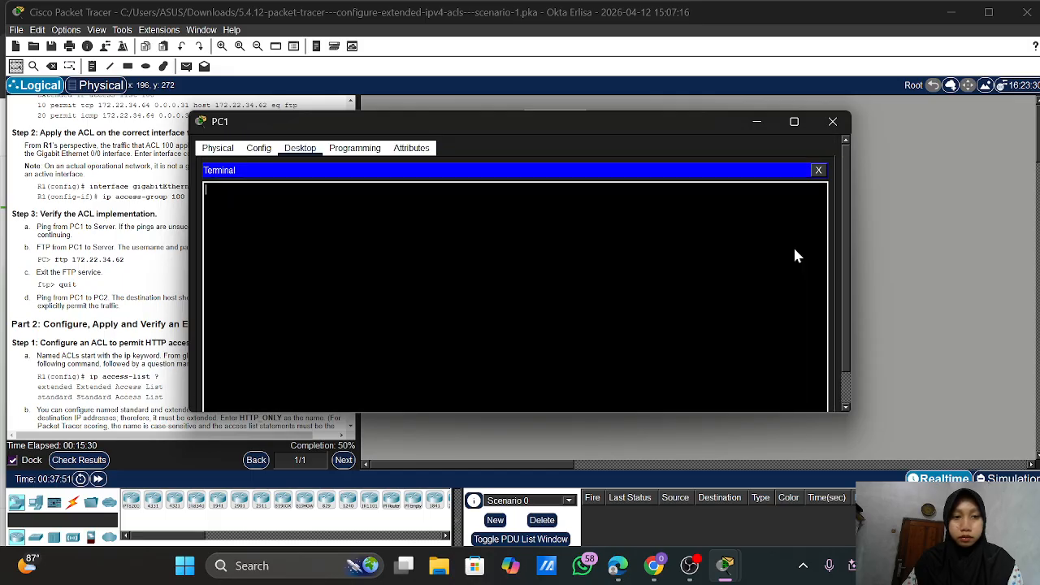
click(818, 170)
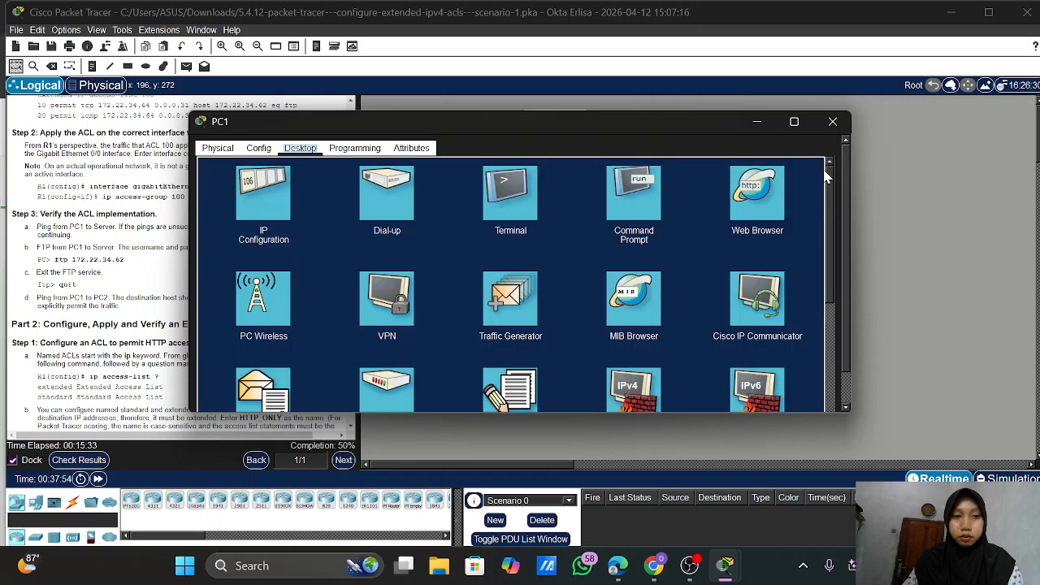
click(616, 212)
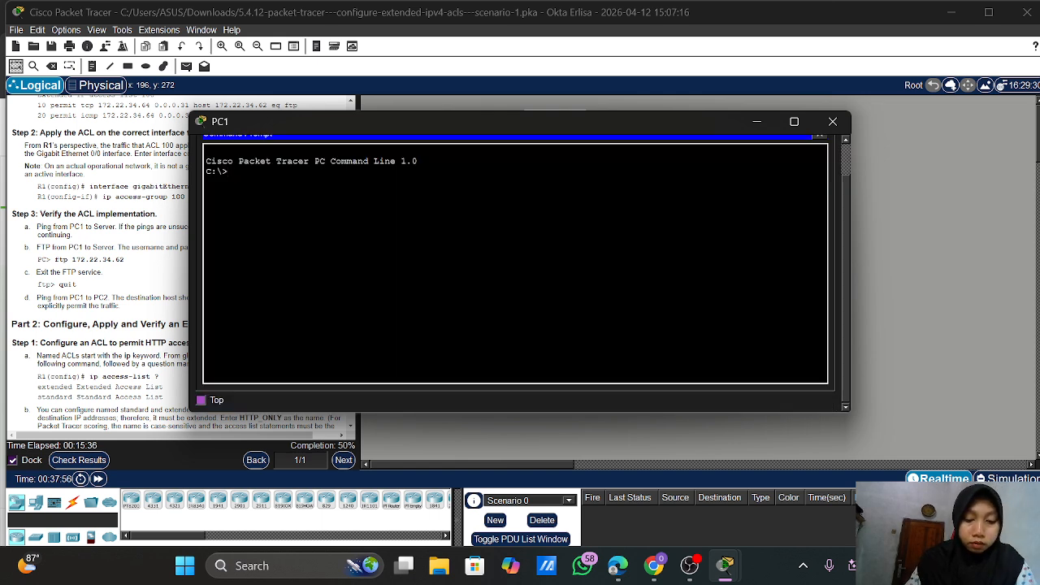
From PC1, FTP to 172.22.34.62 and log in with the lab's FTP username and password
text(ftp )
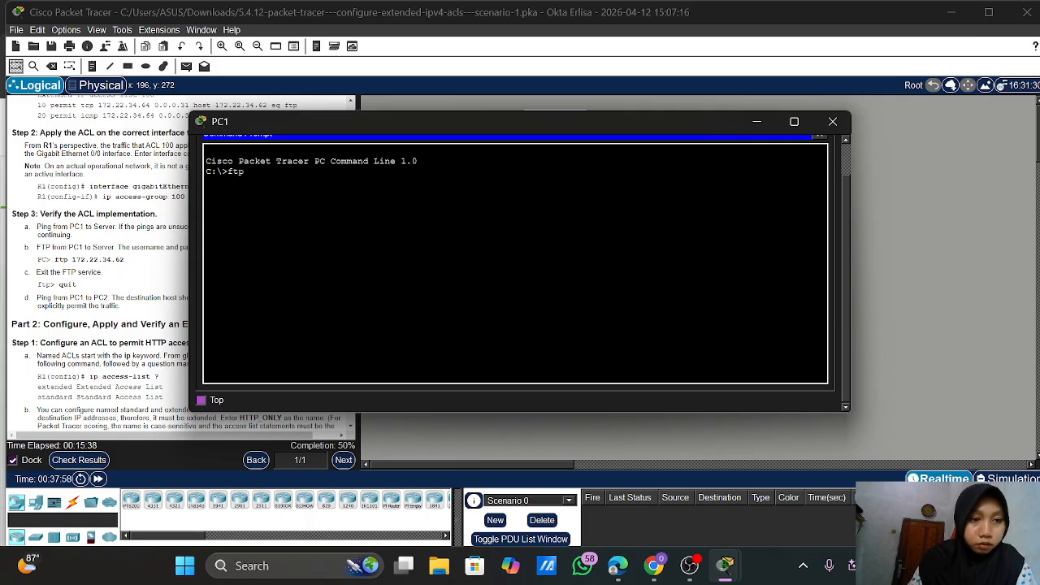
text(172)
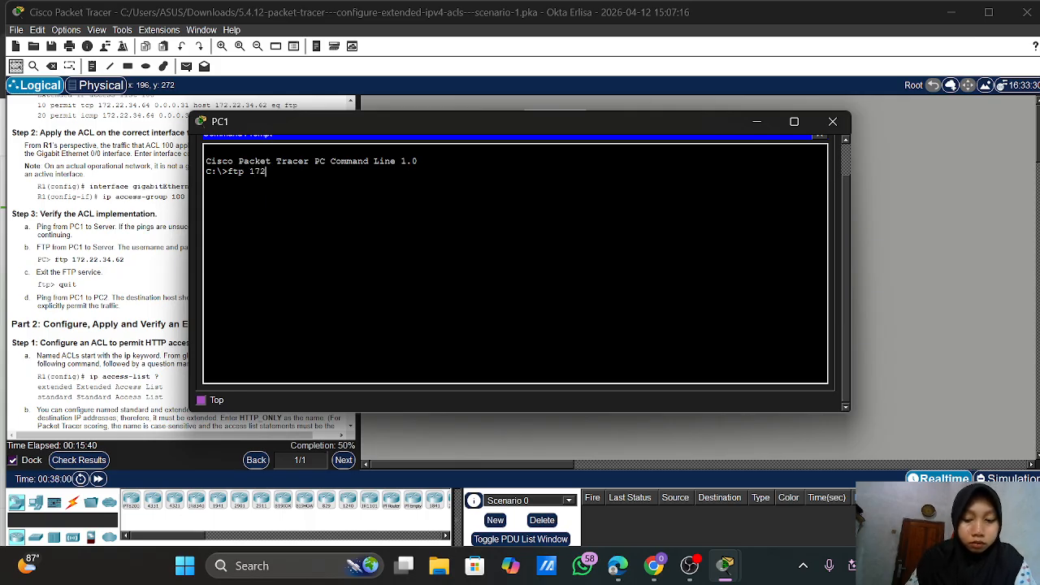
text(.22.3)
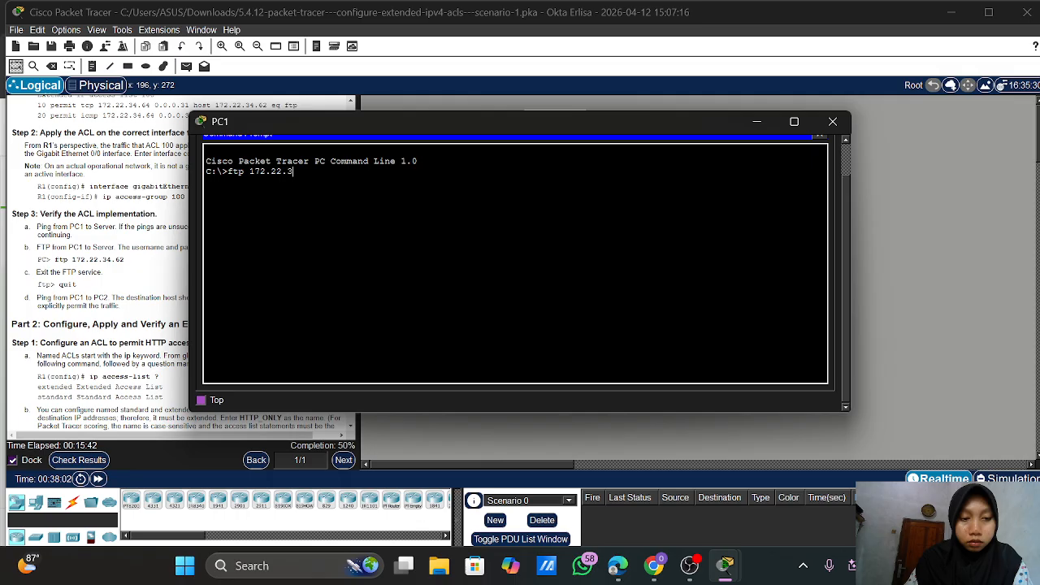
text(4.62)
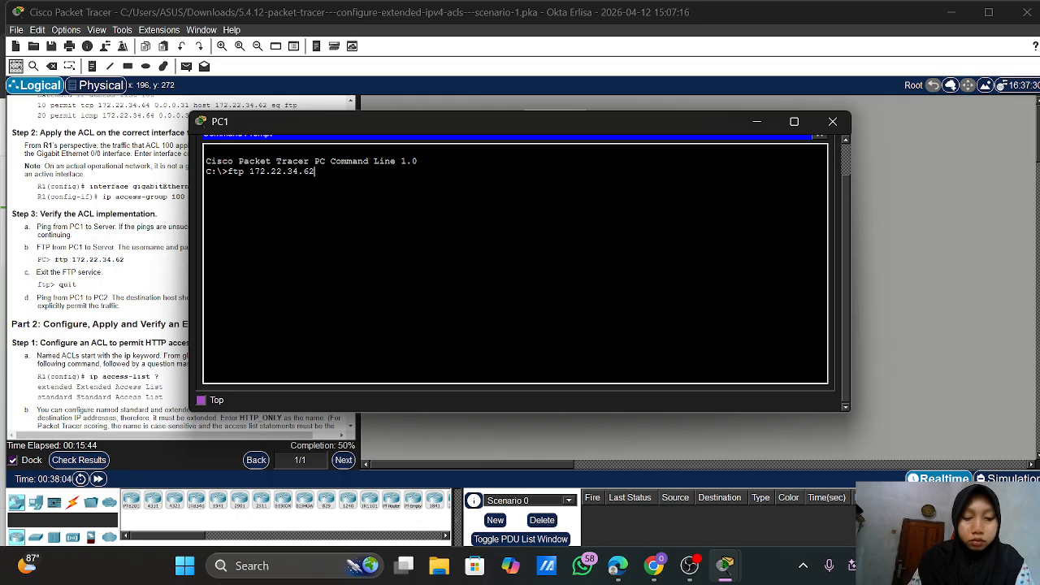
key(Return)
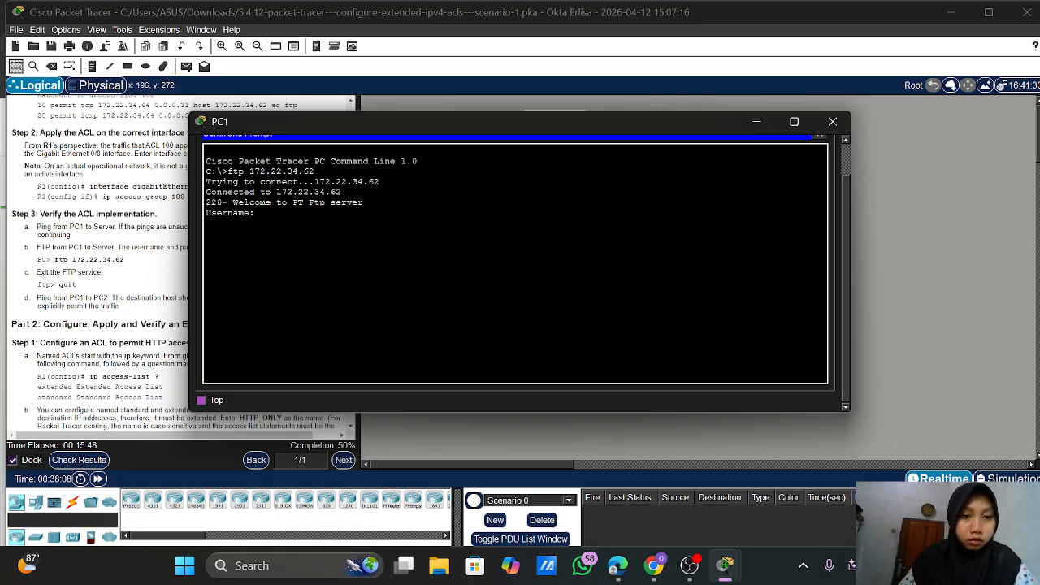
scroll(120, 292, down, 2)
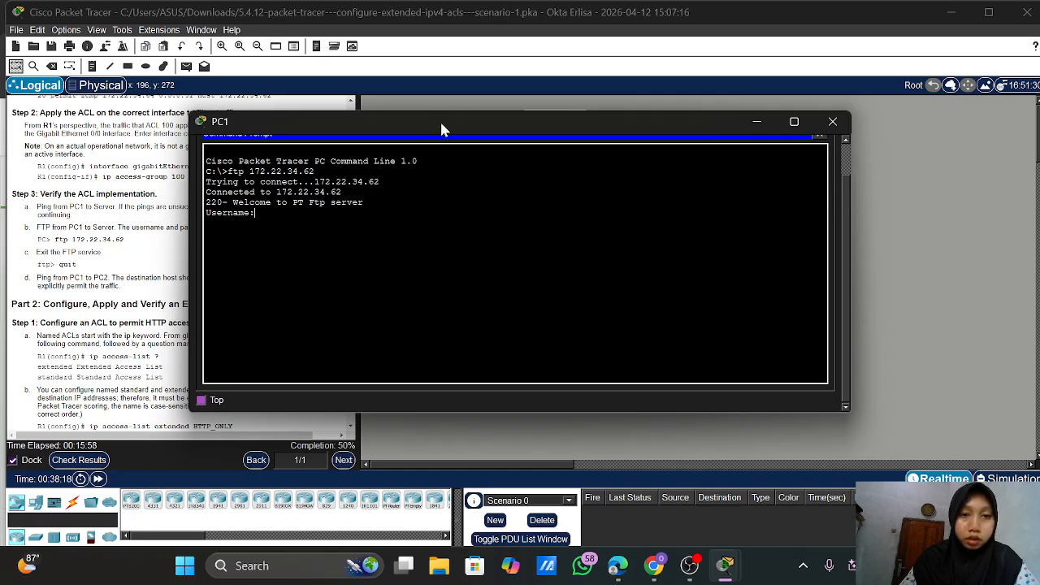
drag(439, 120, 580, 120)
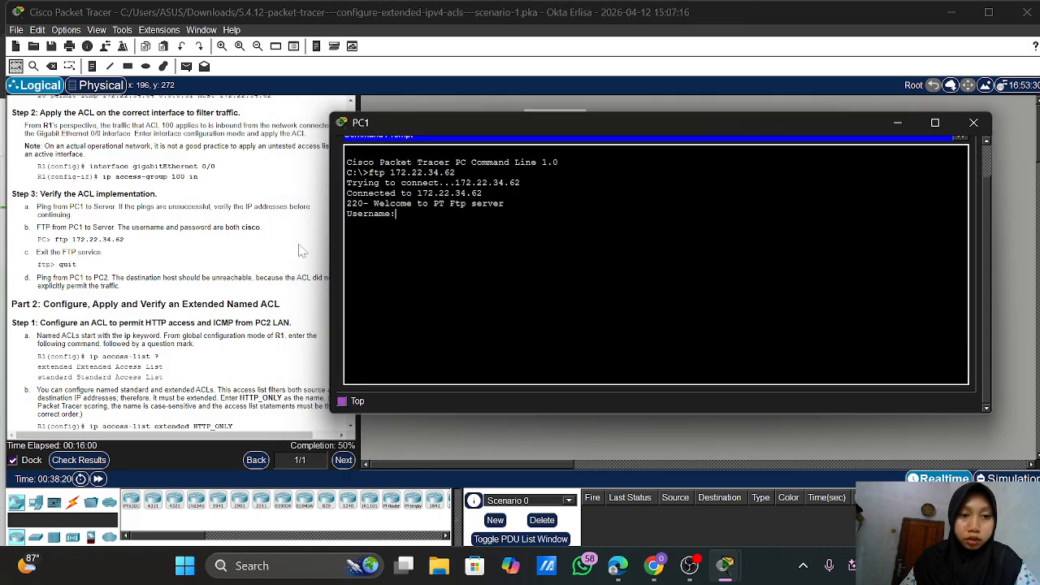
text(c)
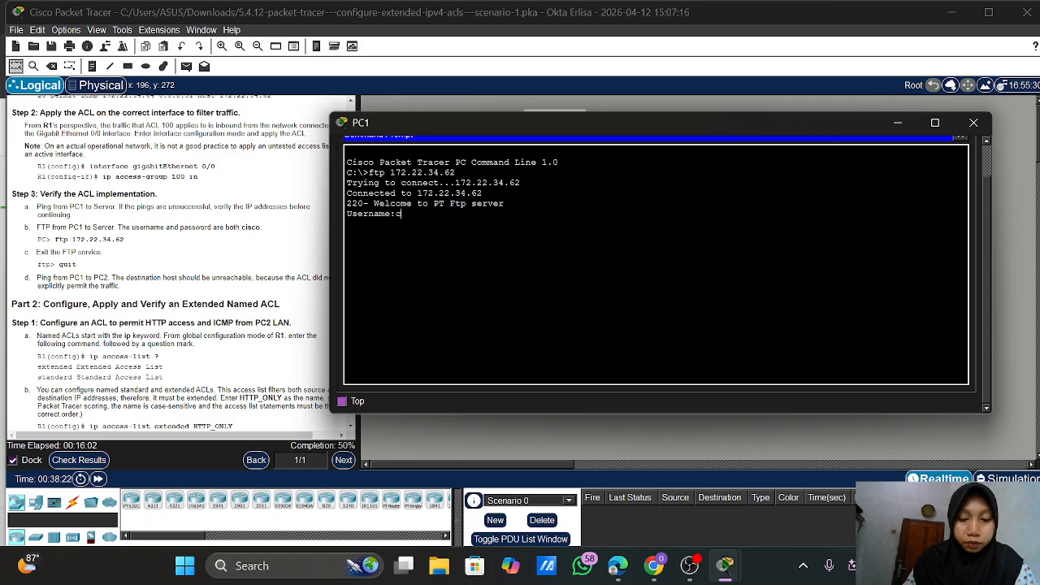
text(isco)
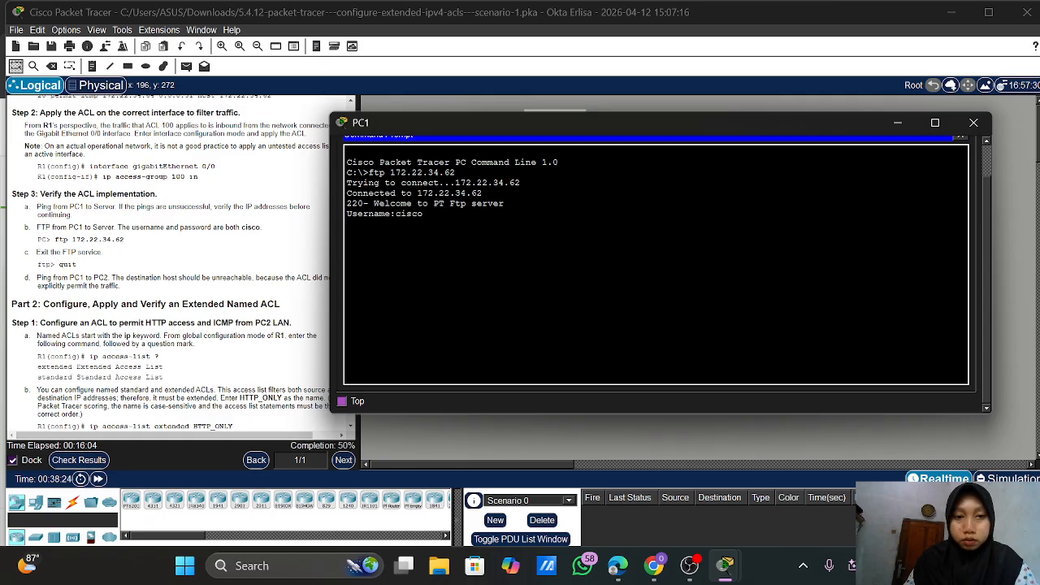
key(Return)
text(cis)
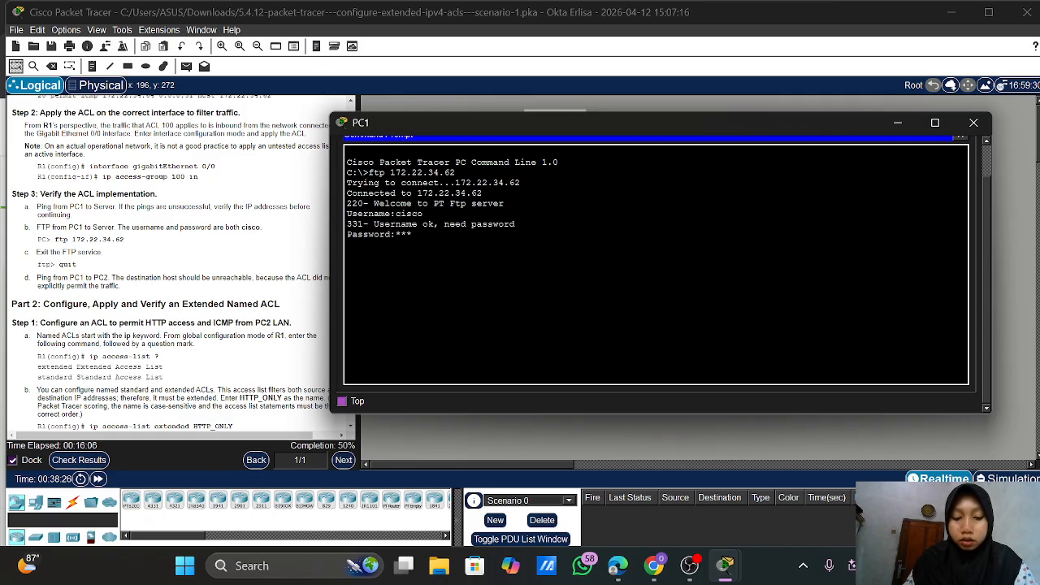
text(co)
key(Return)
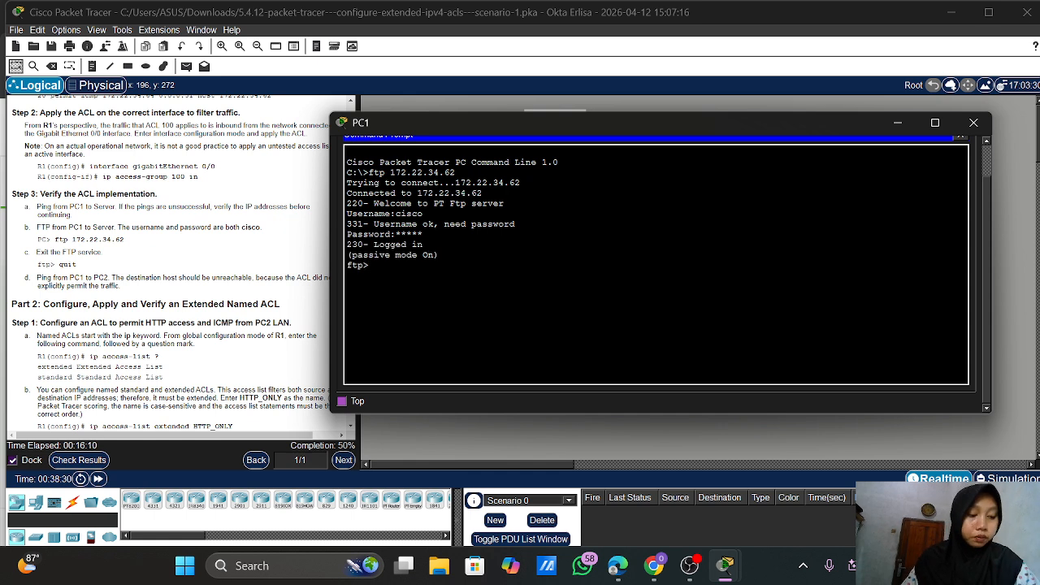
Close the FTP session to 172.22.34.62 with quit
scroll(176, 268, down, 1)
scroll(176, 268, down, 1)
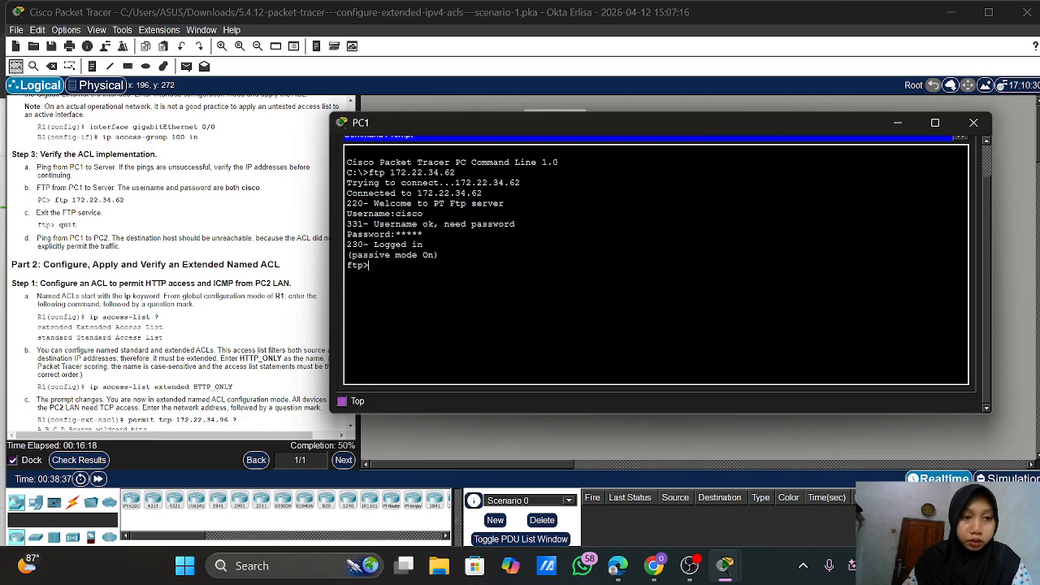
scroll(180, 268, right, 1)
scroll(168, 270, right, 1)
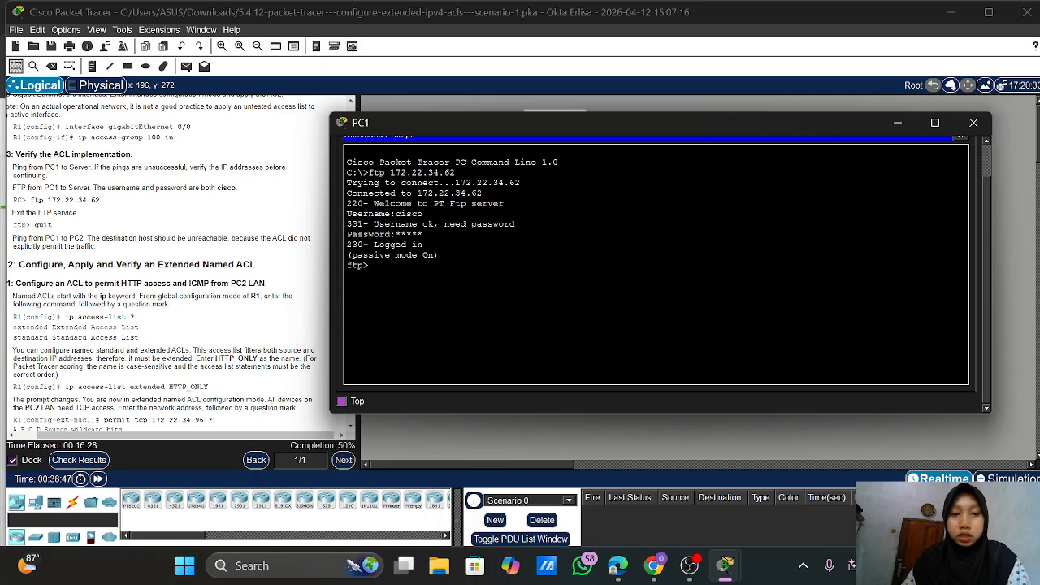
text(quit)
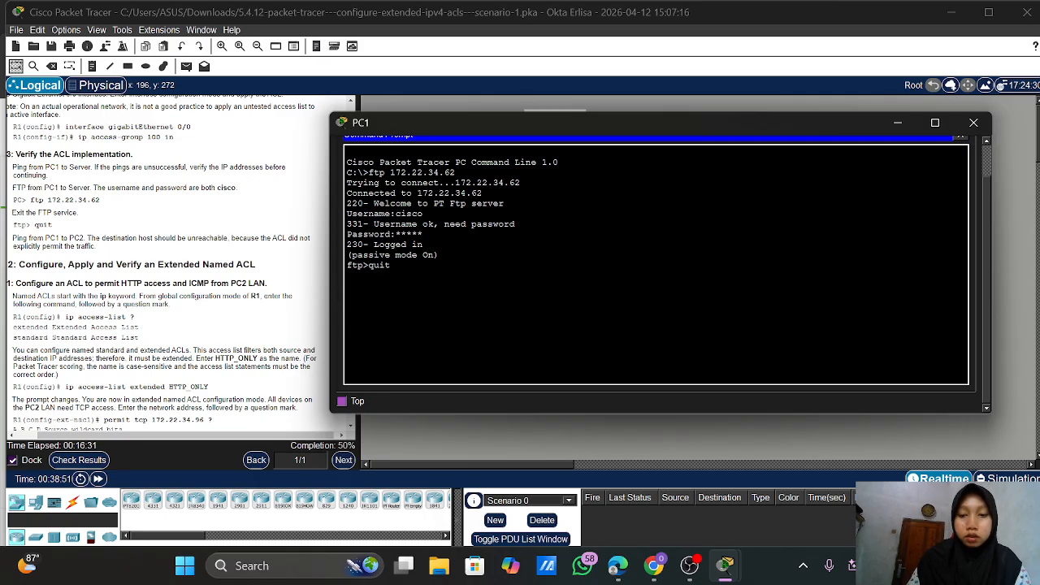
key(Return)
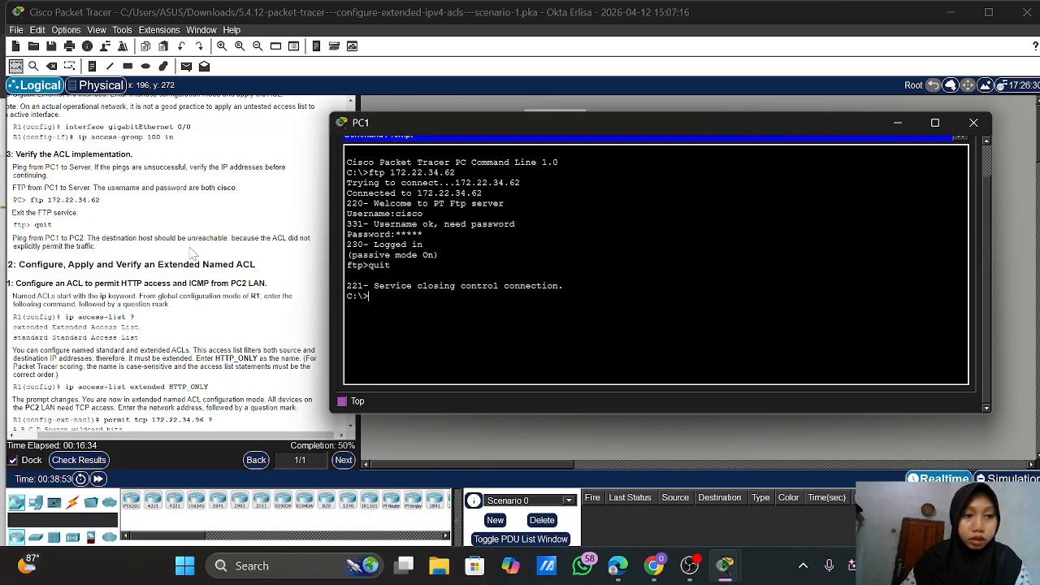
scroll(192, 251, up, 1)
scroll(192, 252, down, 10)
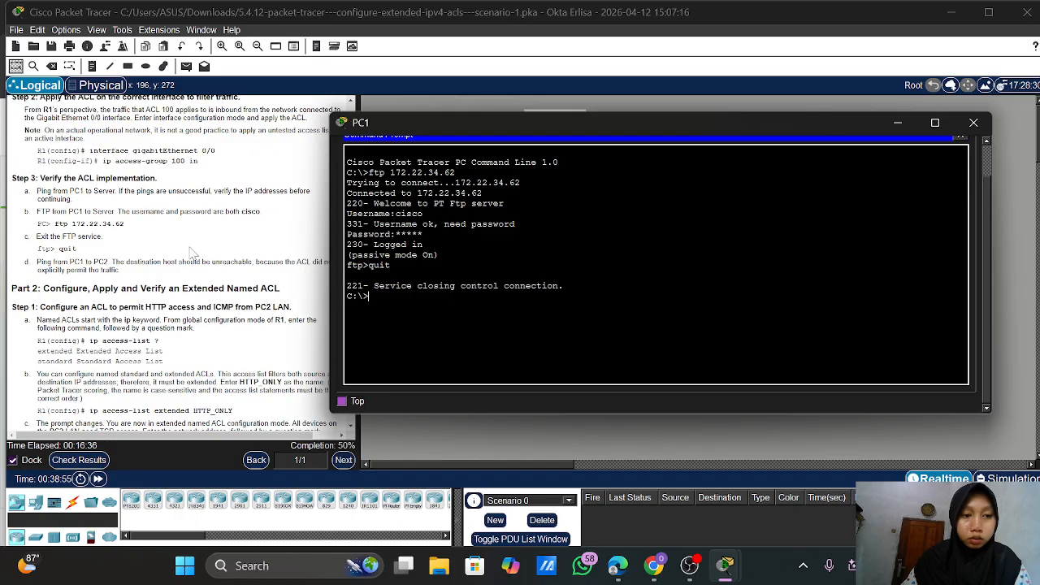
scroll(192, 254, up, 15)
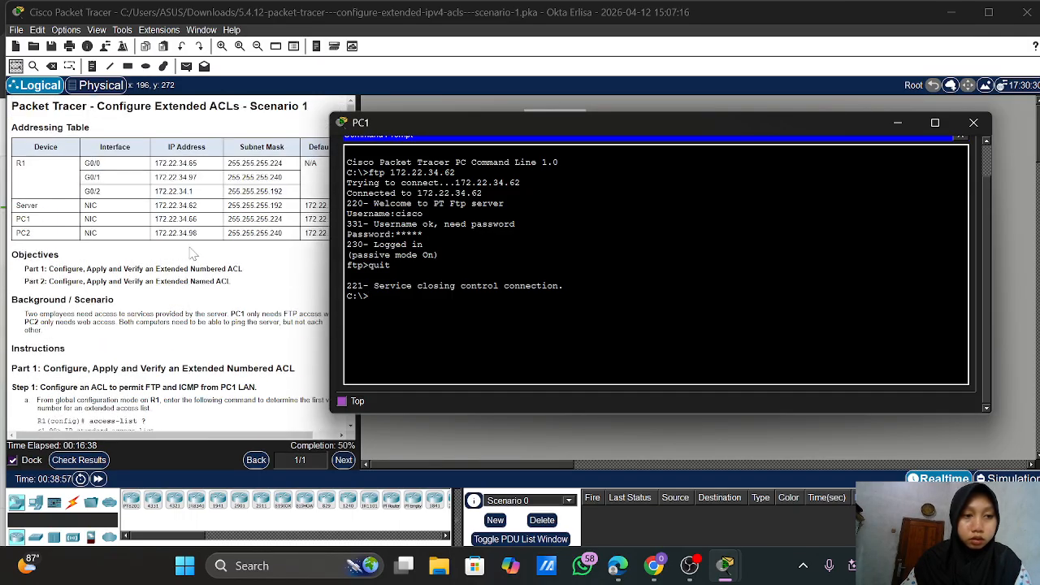
Ping 172.22.34.98 from PC1 and check for Destination host unreachable replies
text(pin)
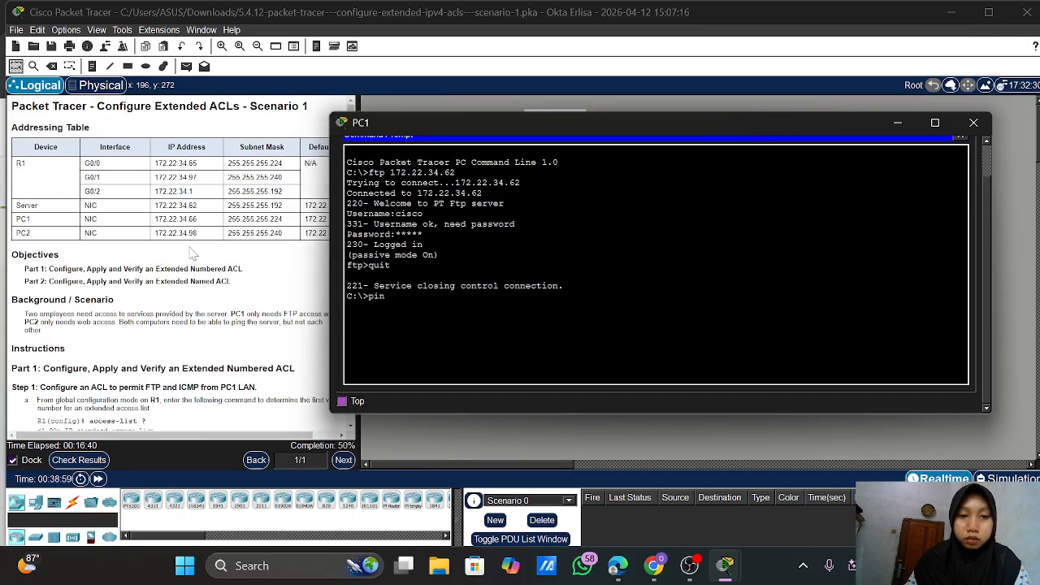
text(g )
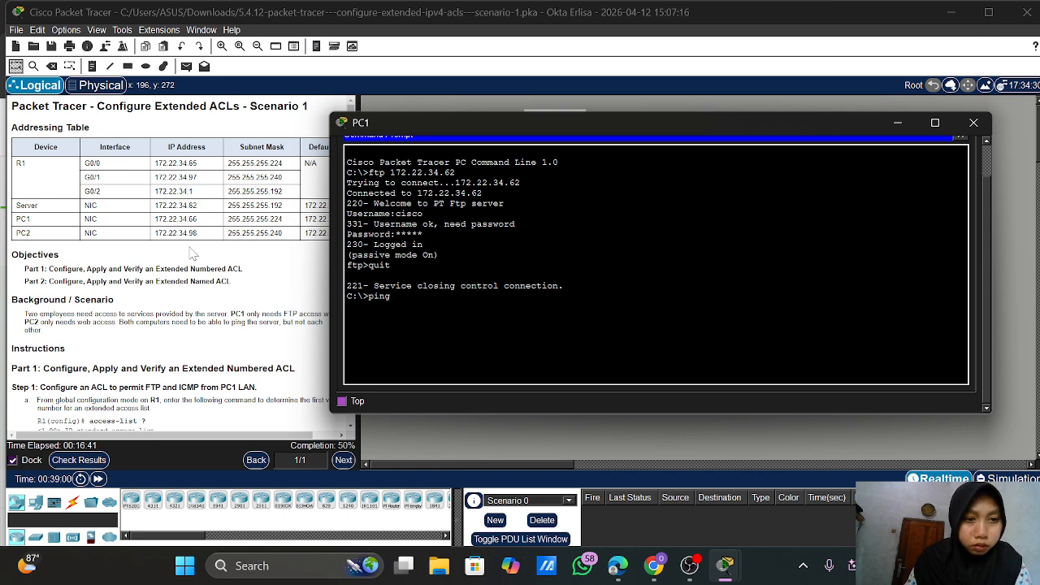
text(172.)
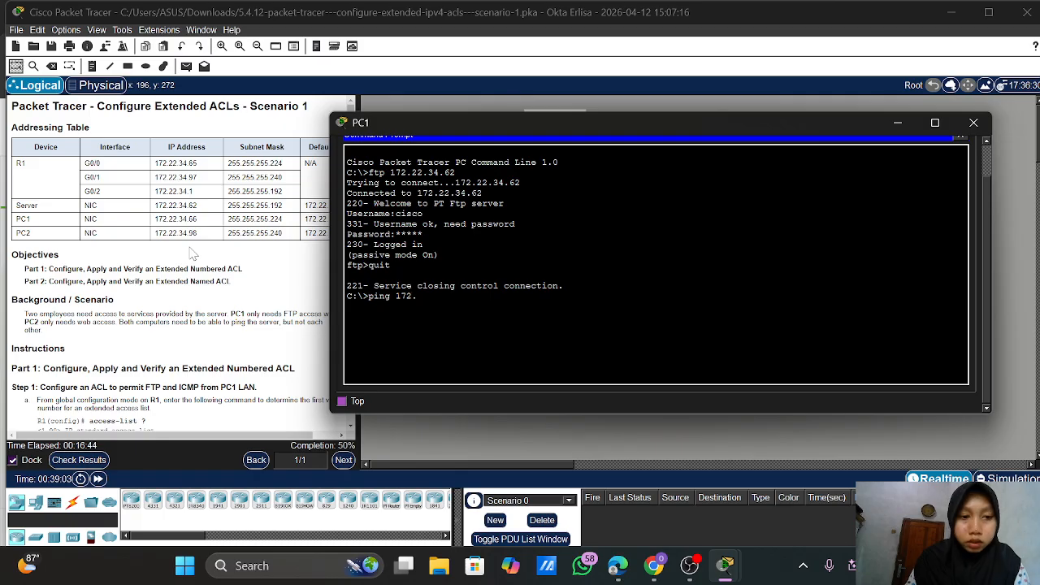
text(22.34)
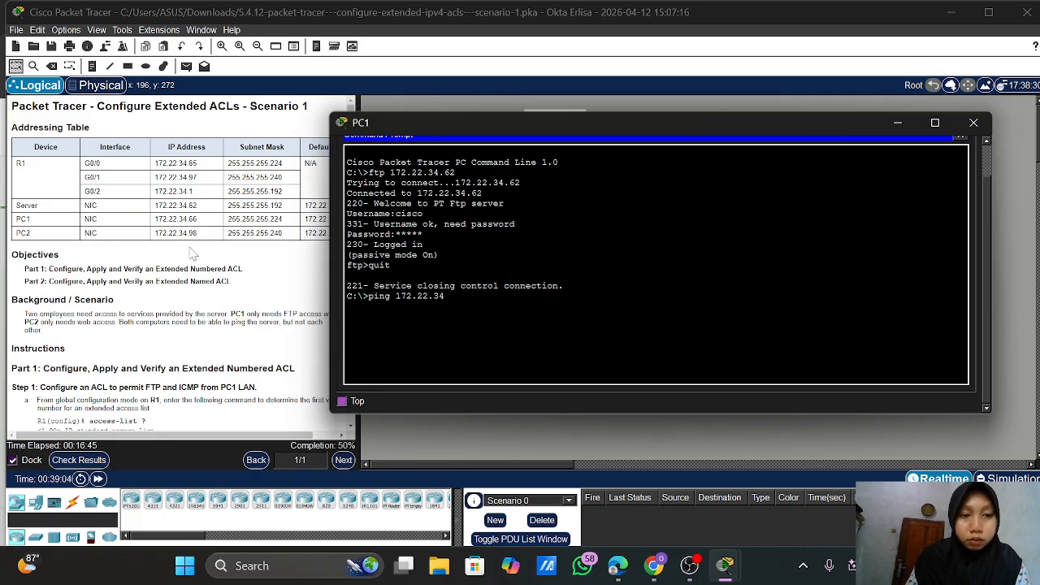
text(.98)
key(Return)
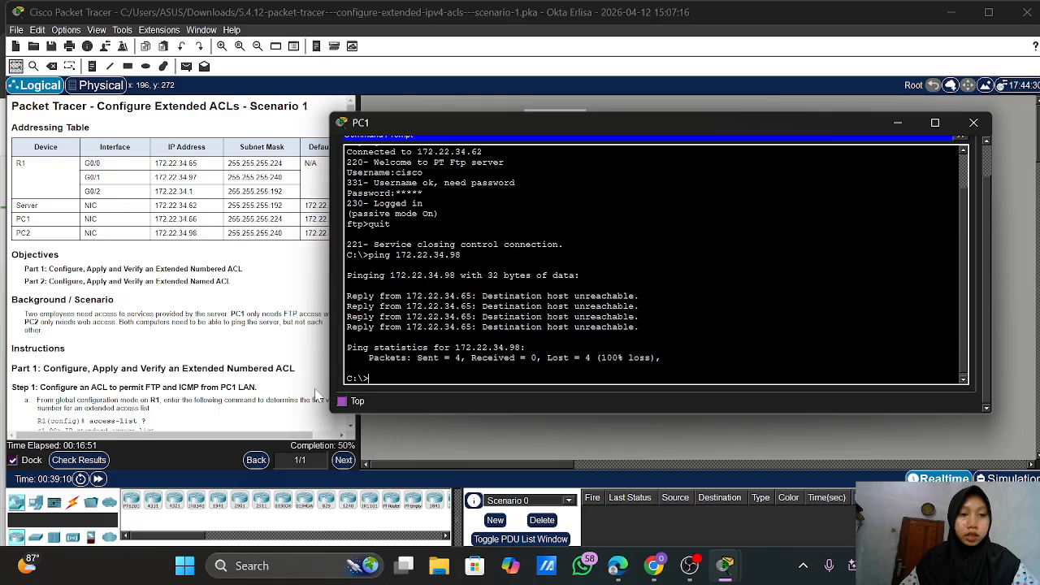
scroll(138, 351, down, 5)
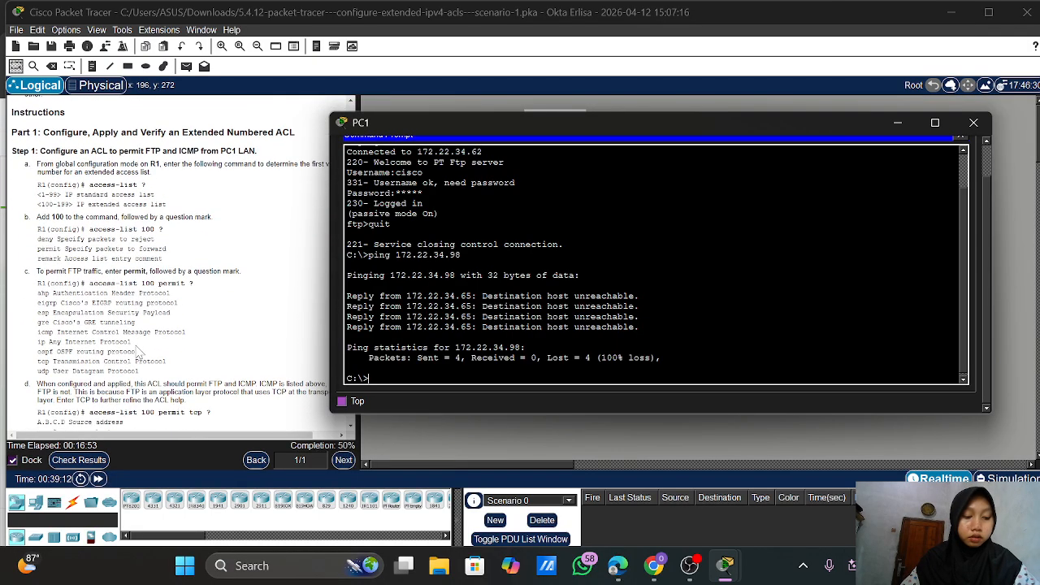
scroll(138, 351, down, 2)
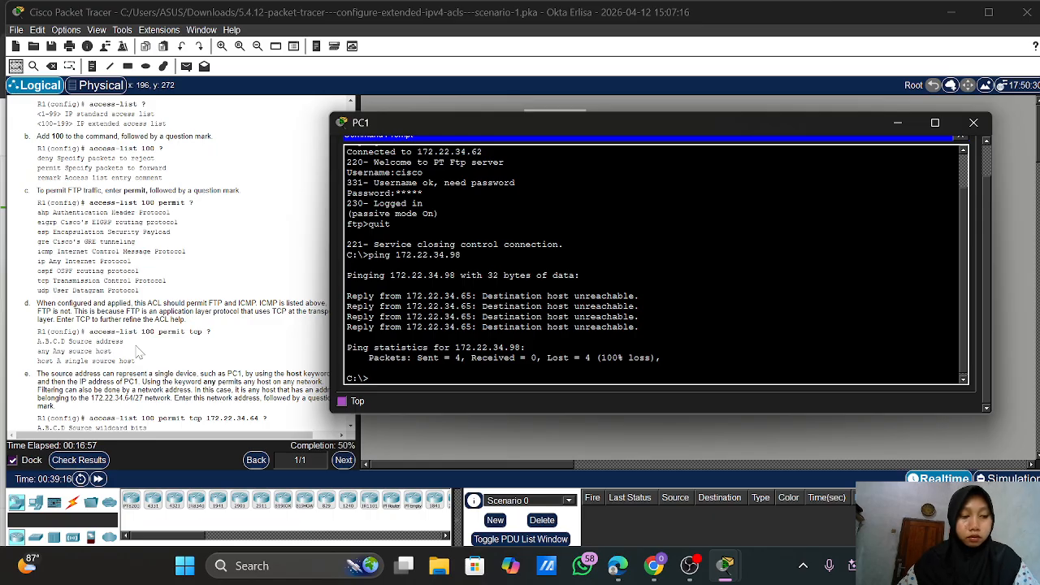
scroll(138, 351, down, 7)
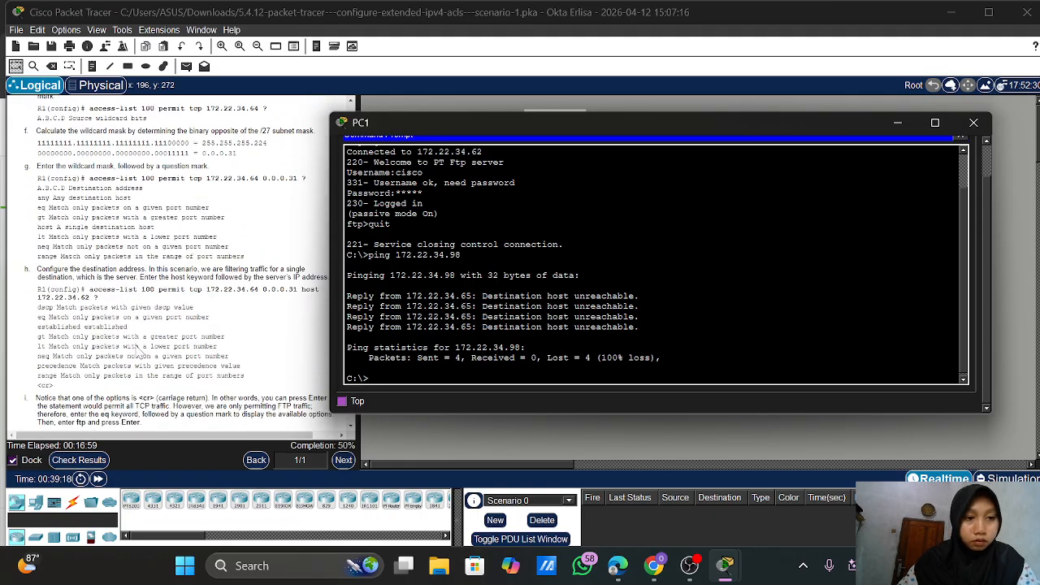
scroll(140, 352, down, 10)
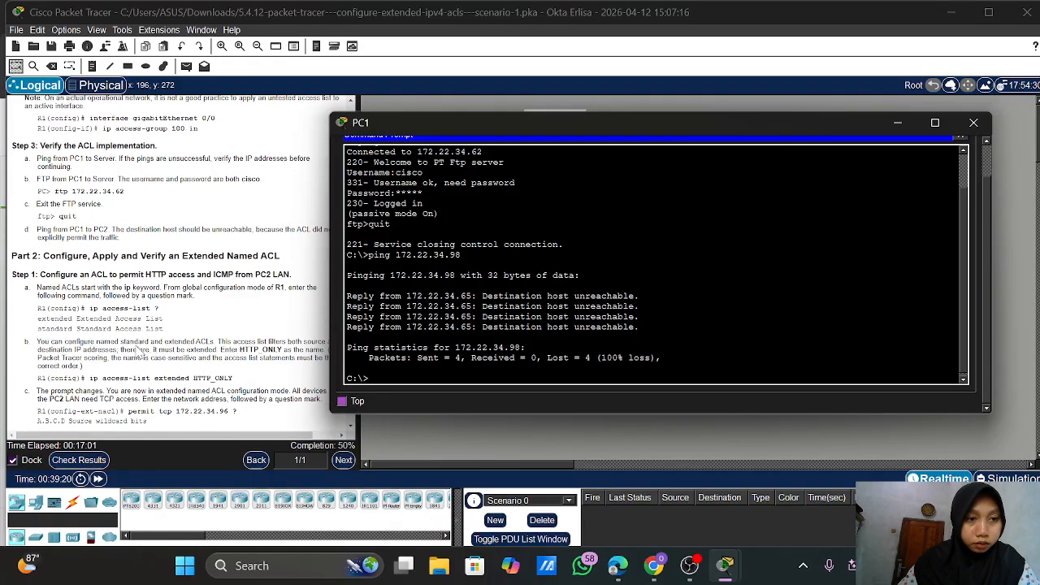
scroll(138, 351, down, 1)
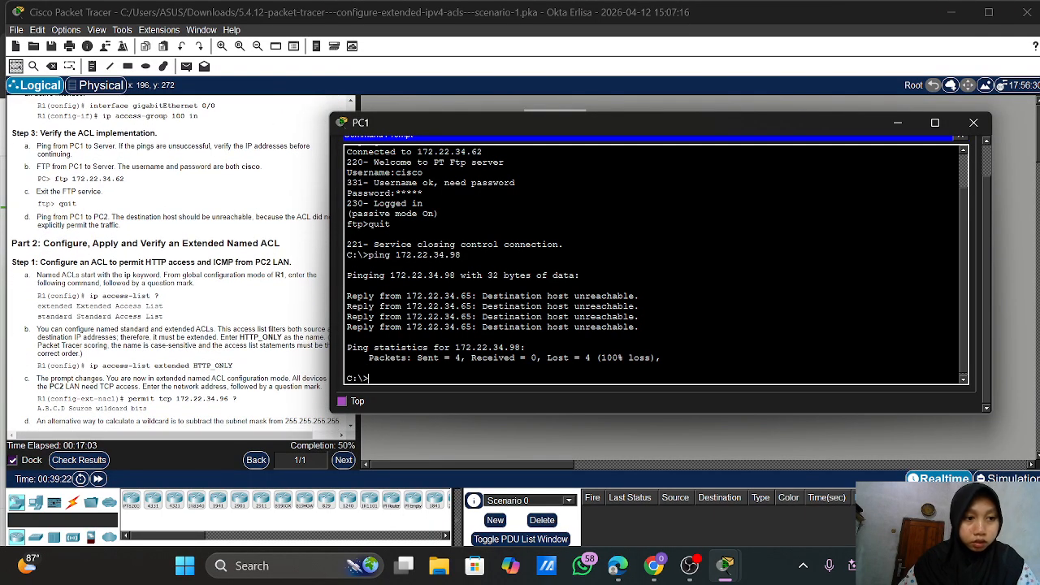
Close PC1's window and bring up router R1's CLI from the topology
click(973, 123)
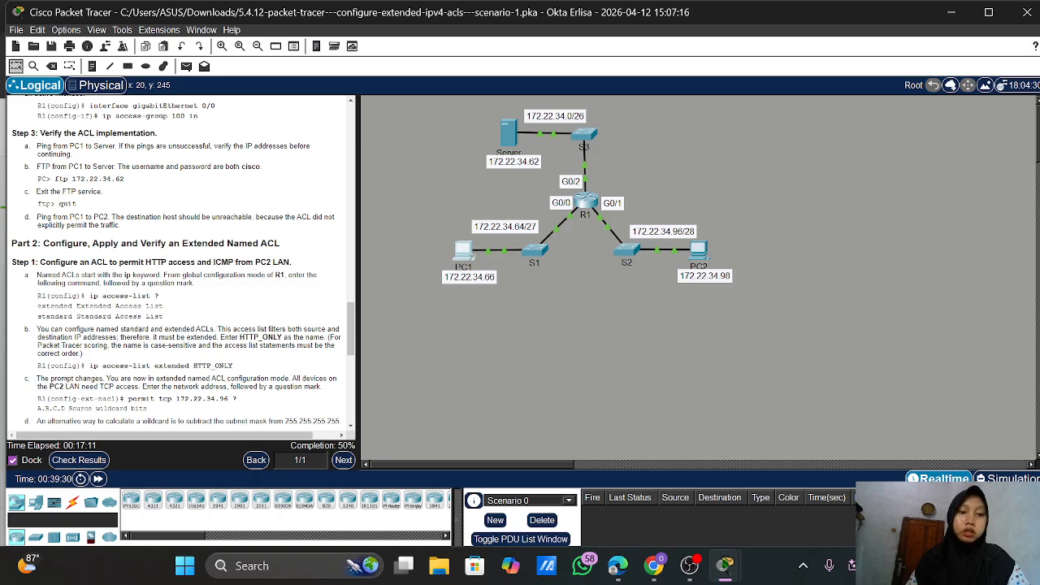
scroll(259, 244, down, 2)
scroll(183, 262, down, 2)
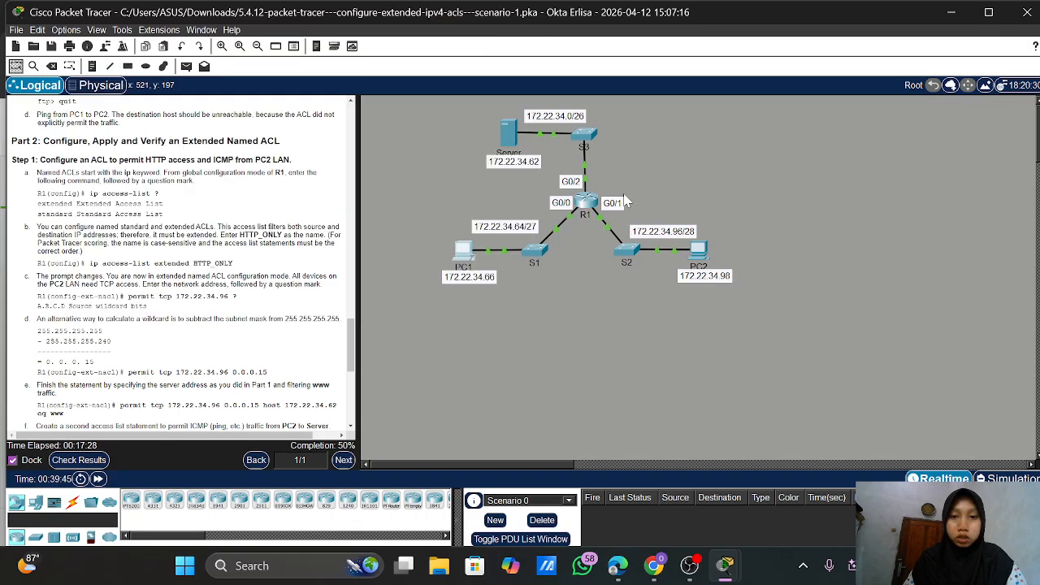
click(585, 202)
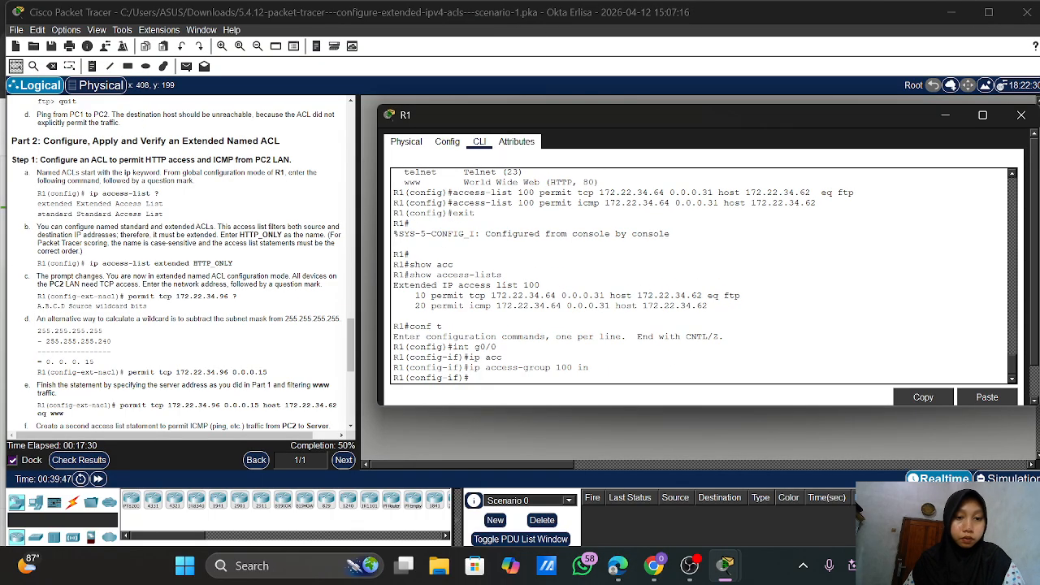
Exit interface mode and type ip access-list extended HTTP_ONLY, using ? to list ACL types
text(e)
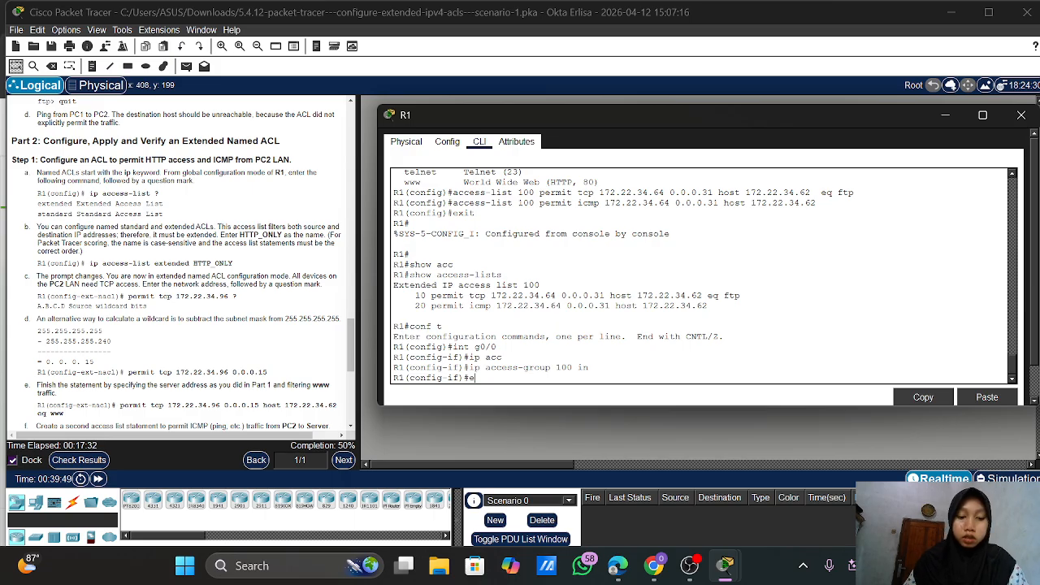
text(xit)
key(Return)
key(Return)
key(Return)
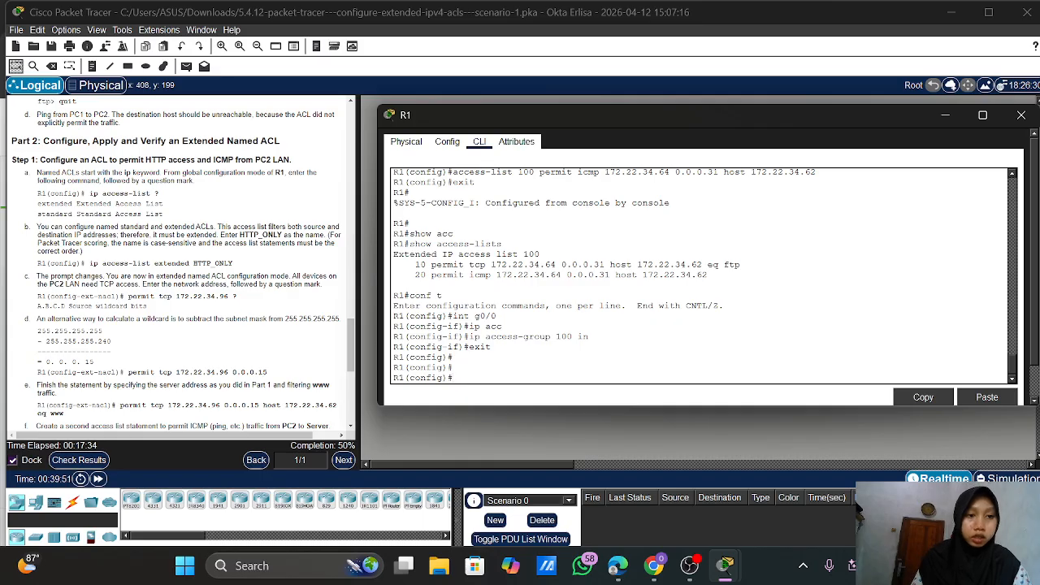
text(ip ac)
key(Tab)
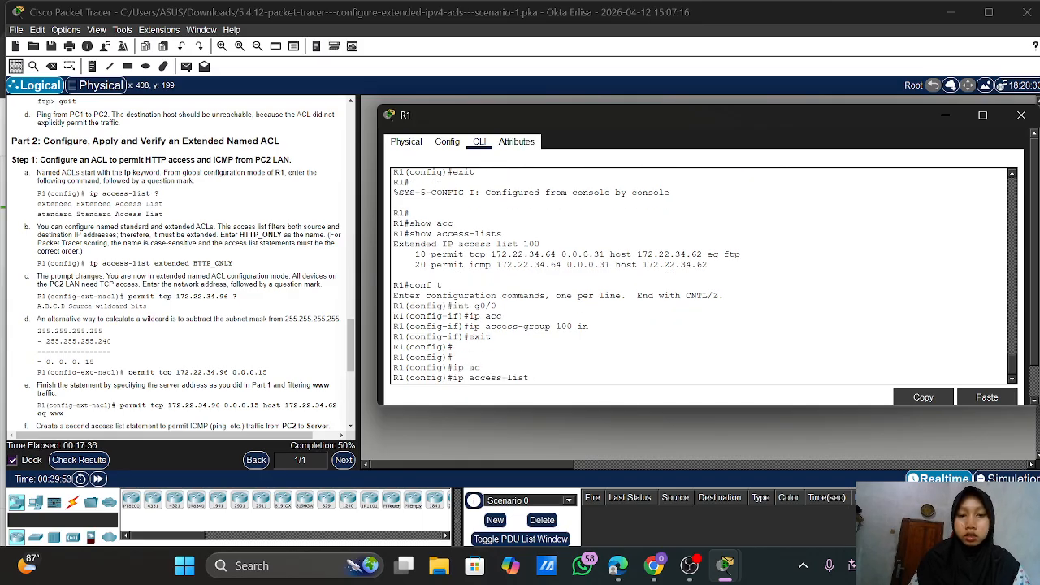
text(?)
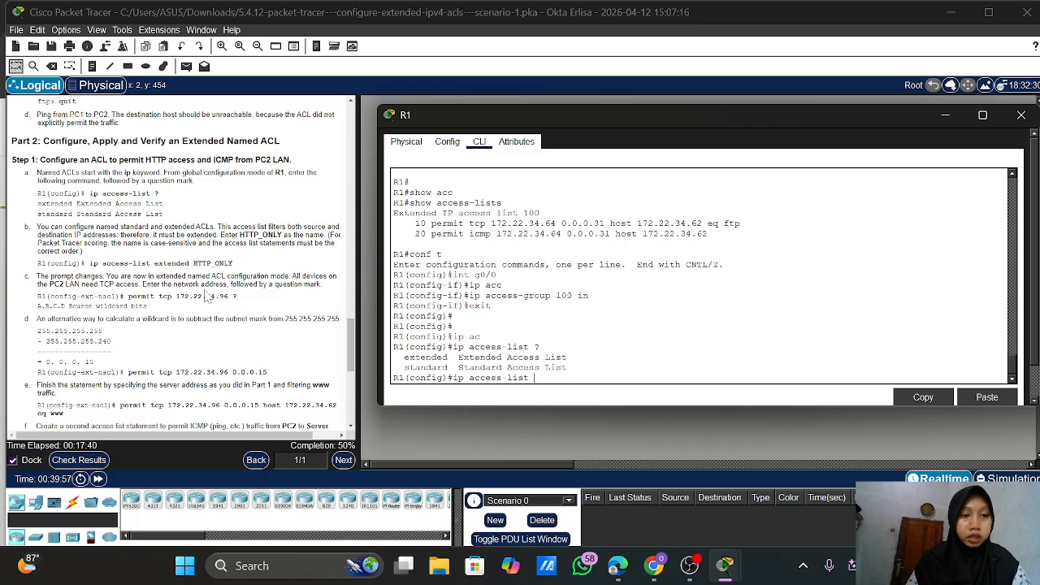
scroll(208, 296, down, 2)
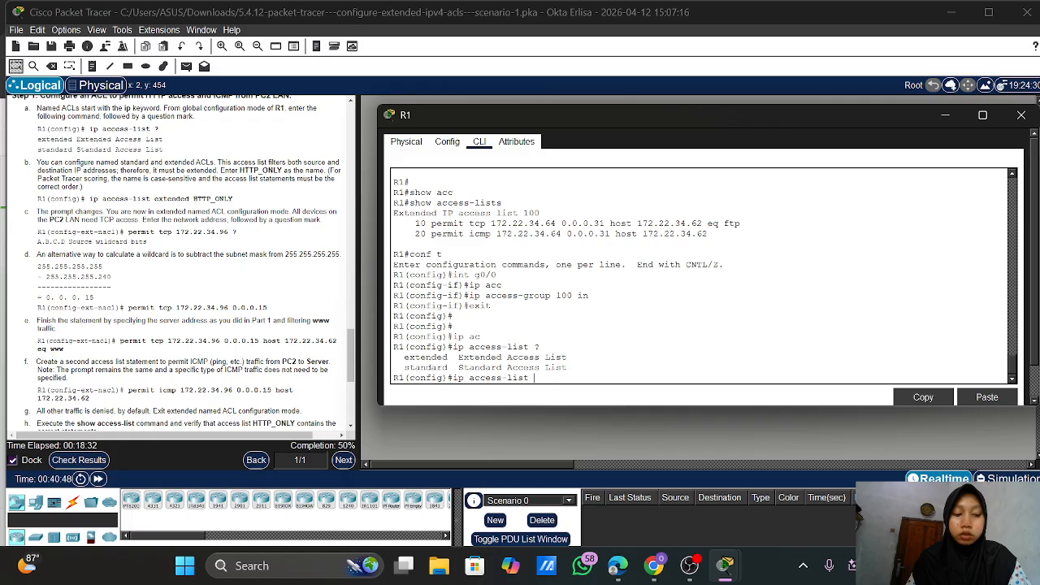
scroll(176, 260, down, 1)
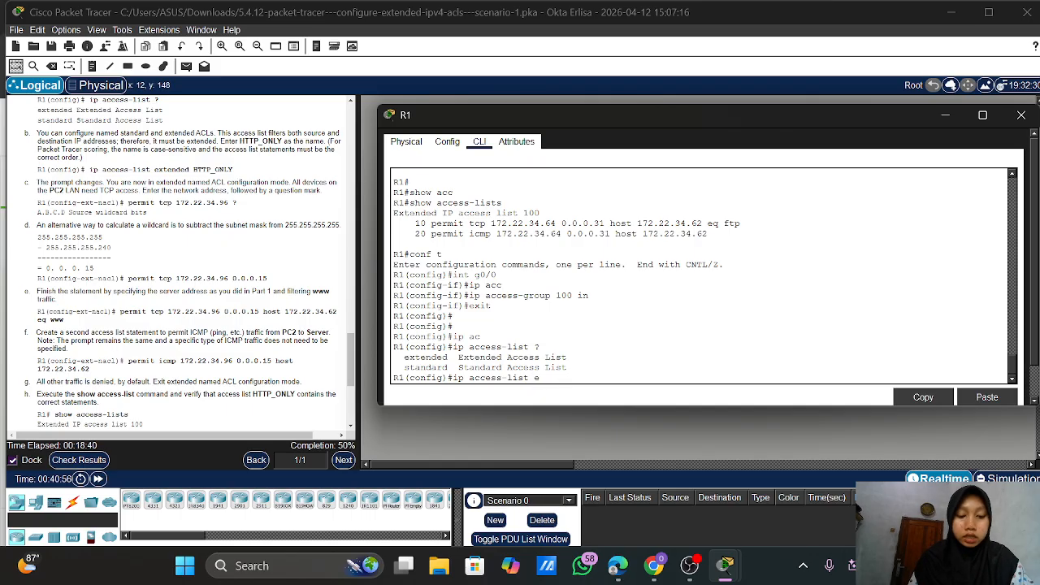
text(ex)
key(Tab)
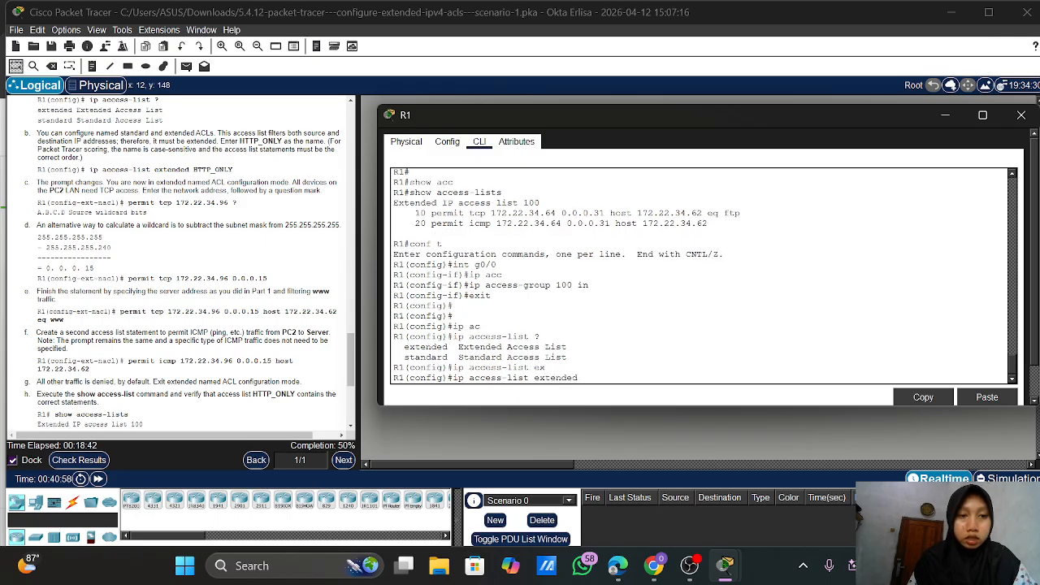
text(HTT)
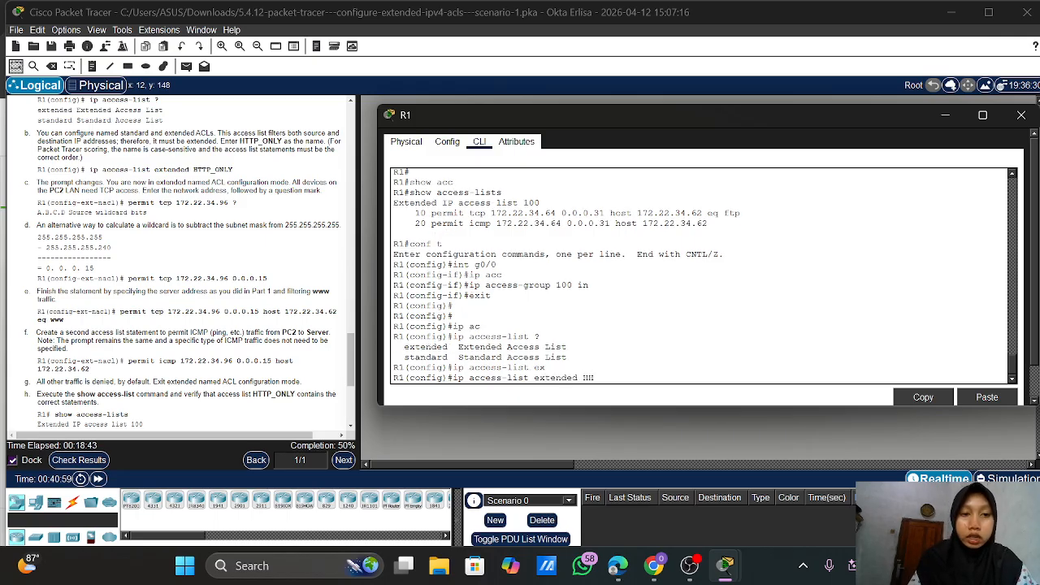
text(P)
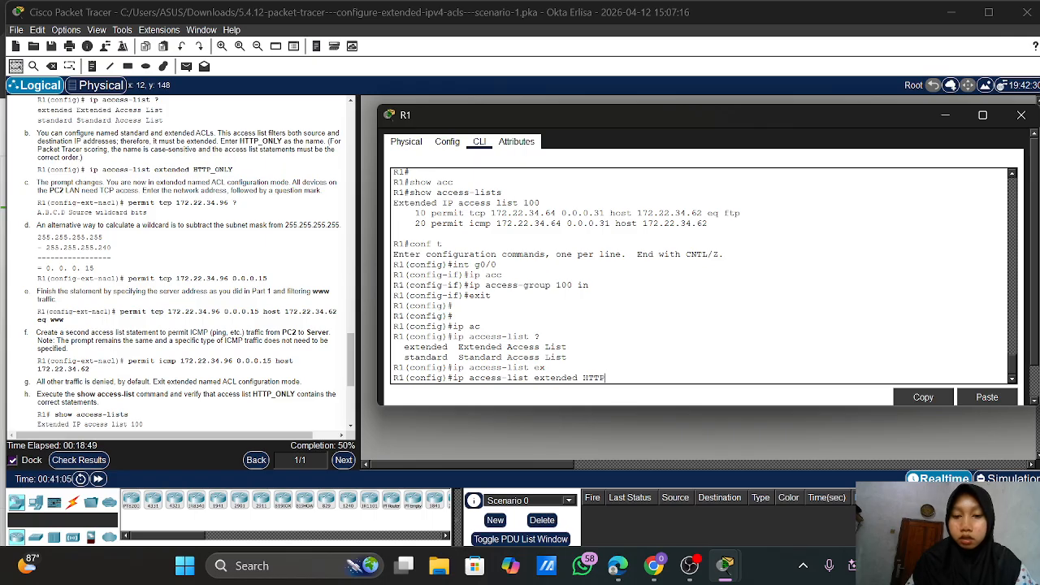
text(_ONL)
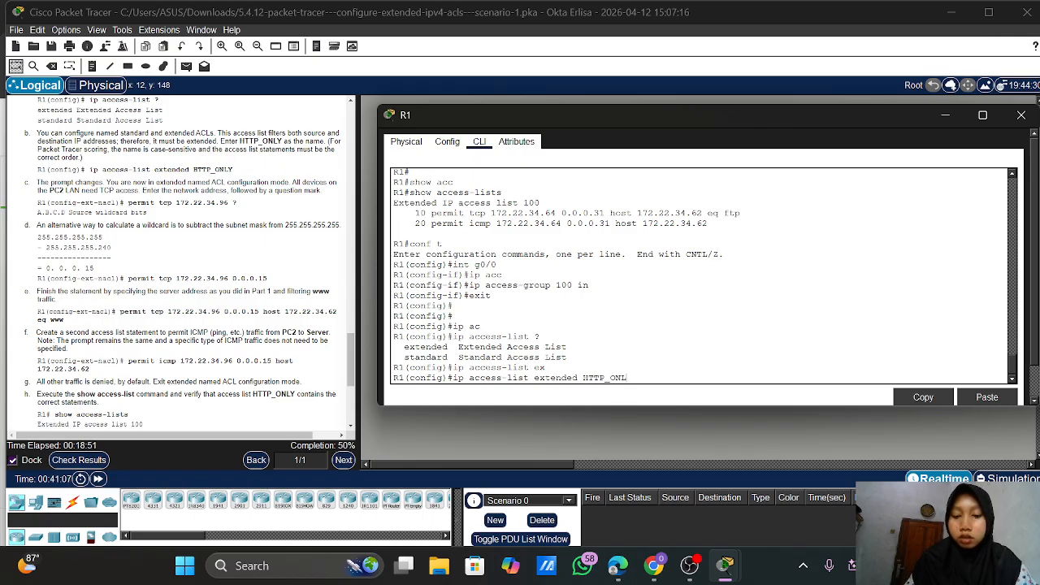
text(Y)
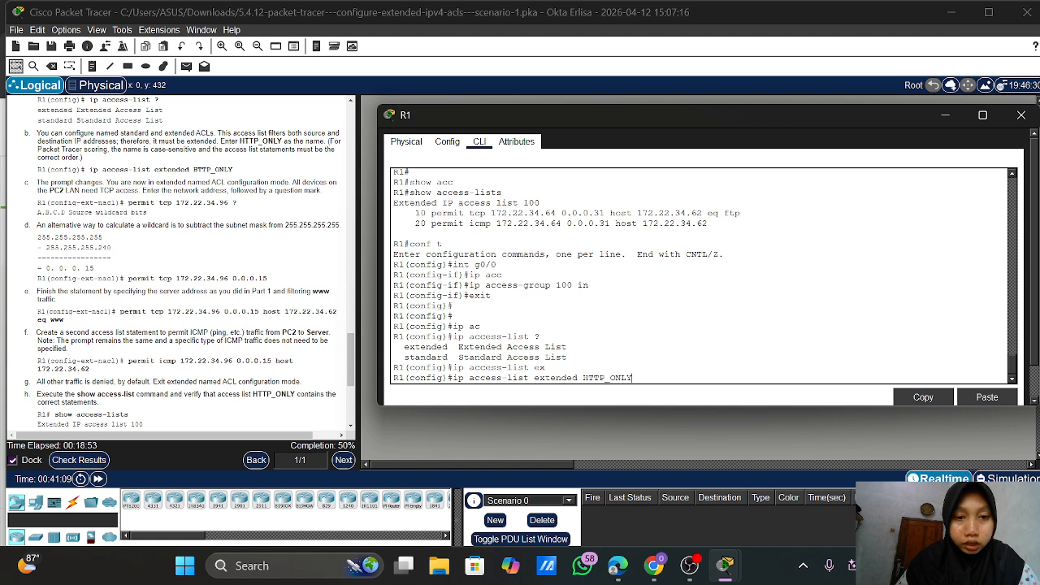
Create the HTTP_ONLY list and begin a permit tcp 172.22.34.96 0.0.0.15 rule
key(Return)
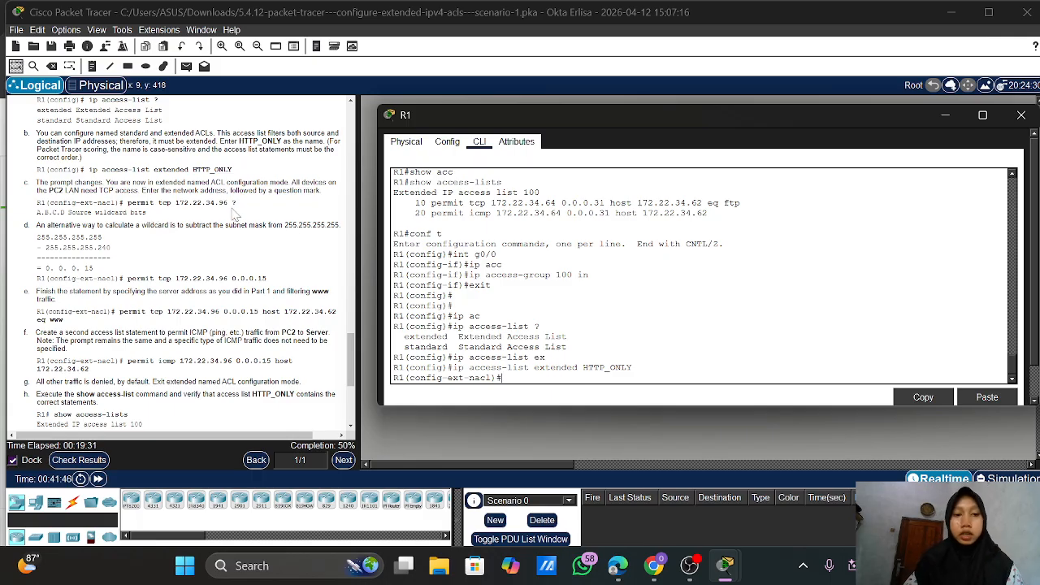
text(per)
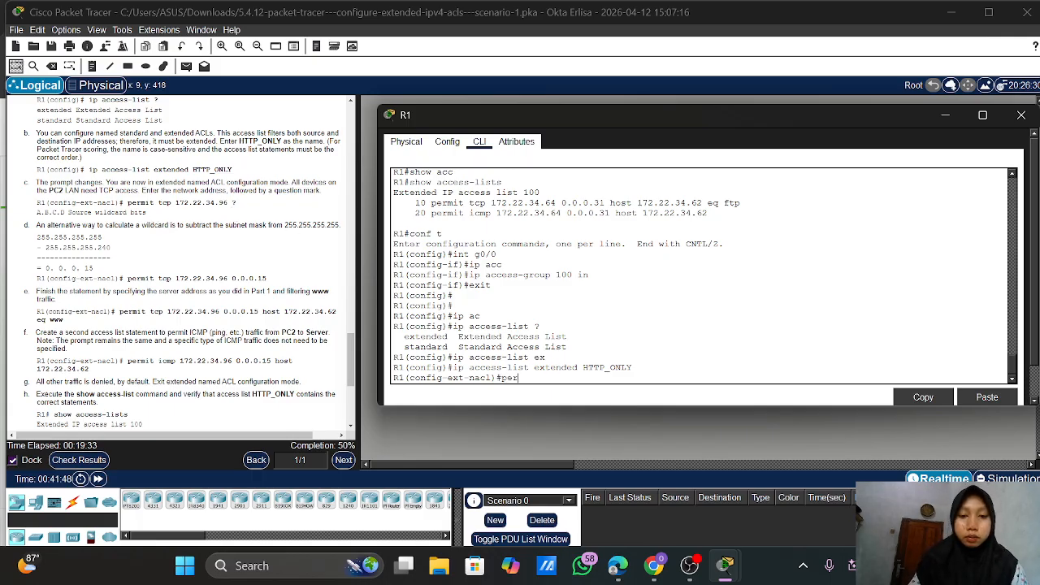
text(mit)
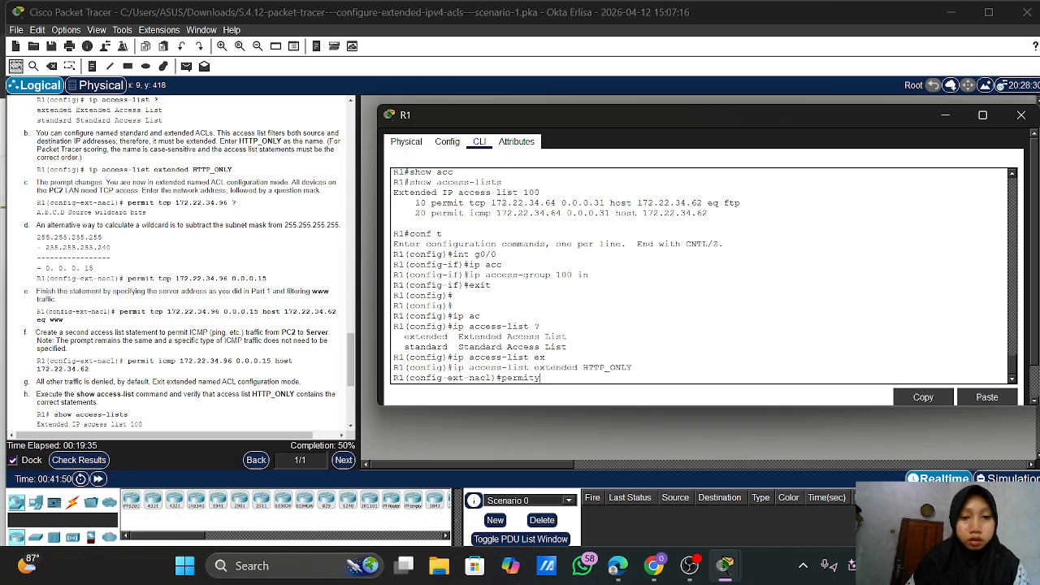
text( tcp )
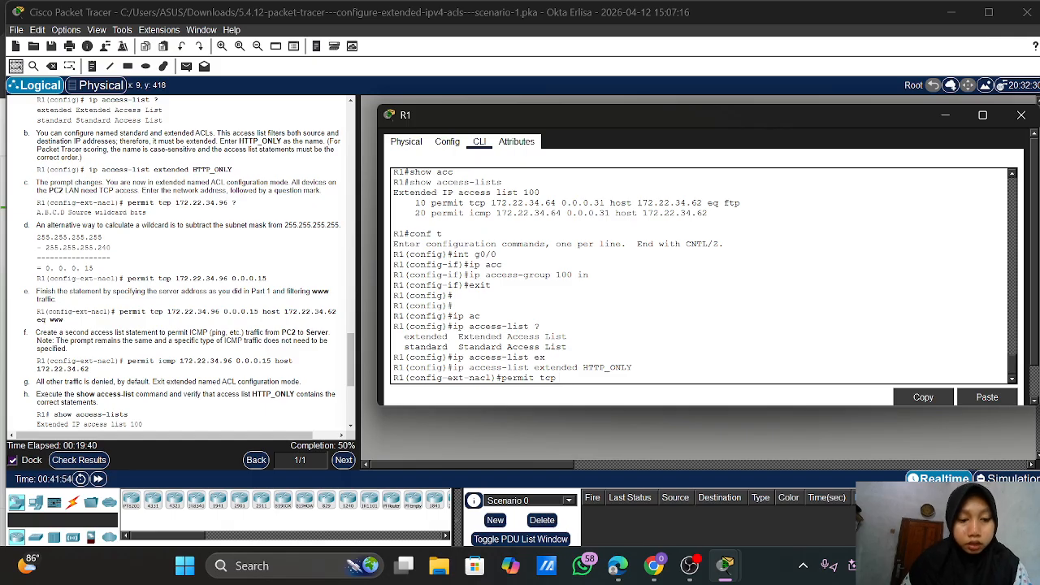
text(172.22.3)
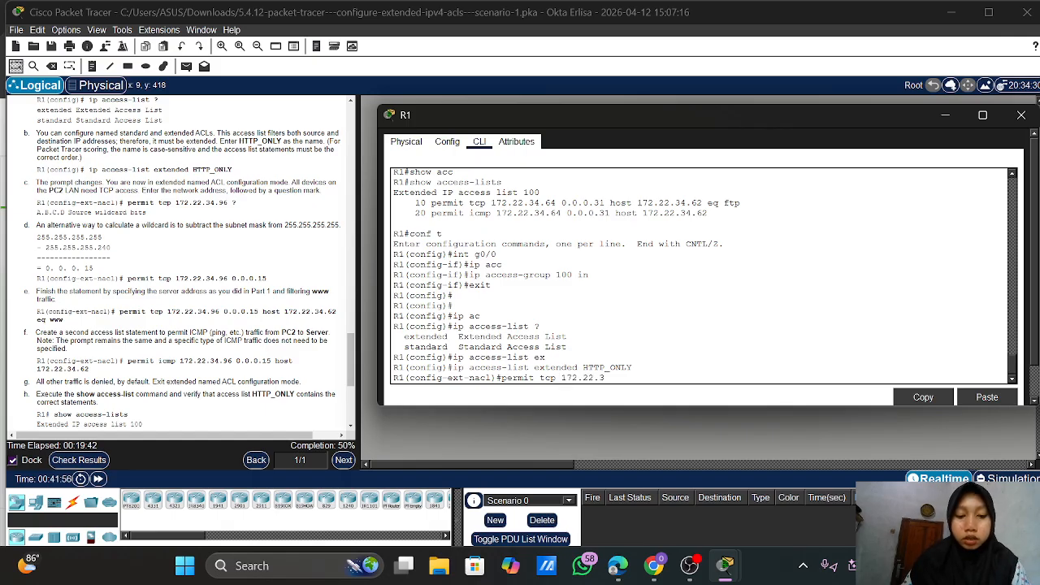
text(4.9)
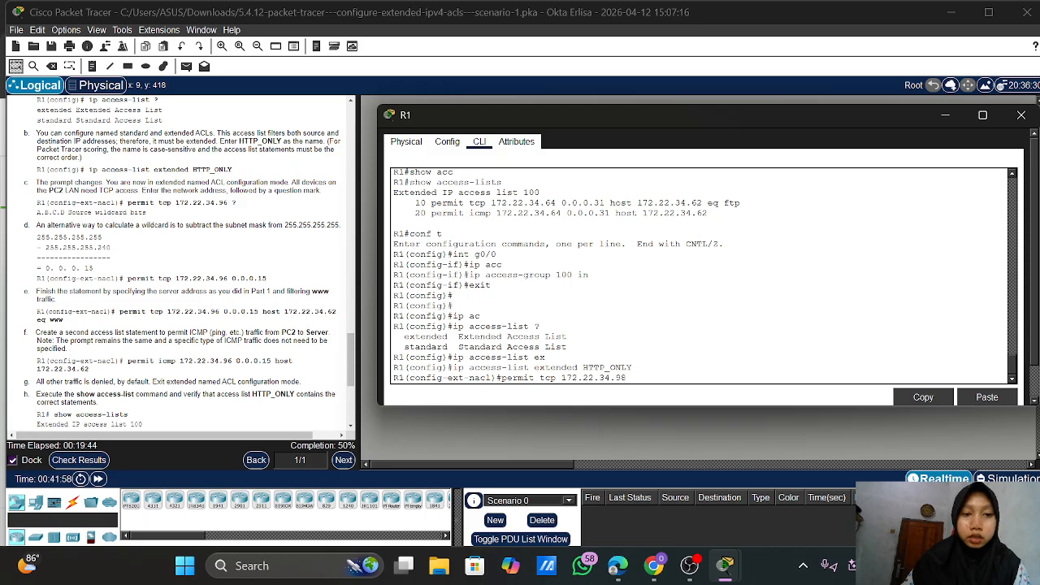
text(6)
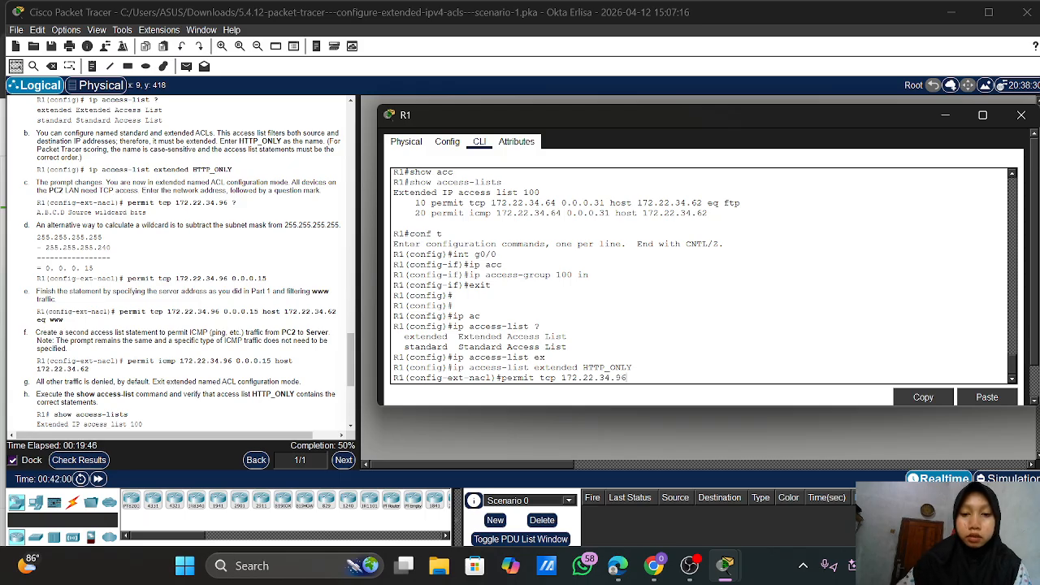
scroll(179, 260, up, 10)
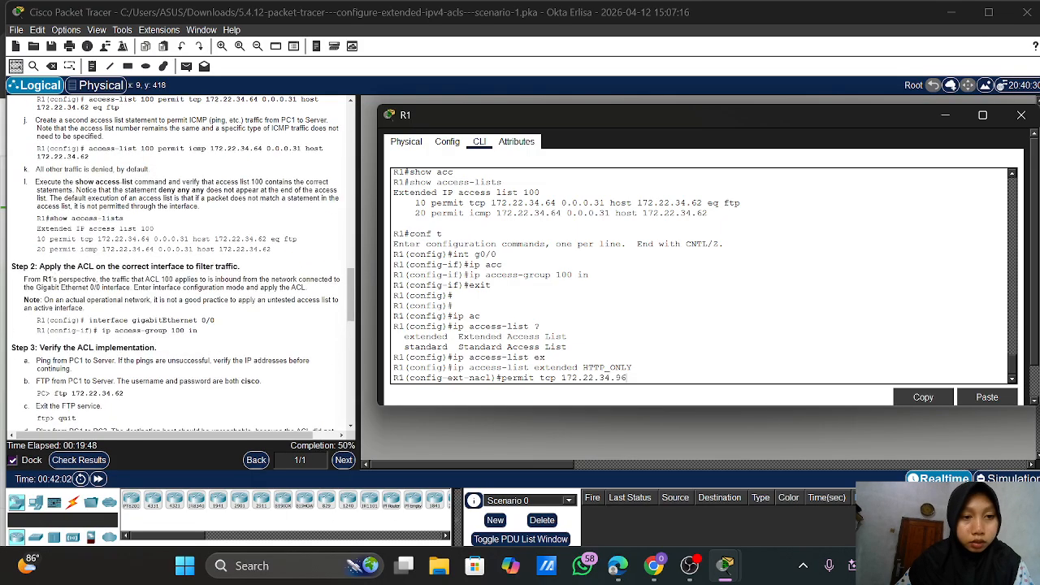
scroll(179, 259, up, 10)
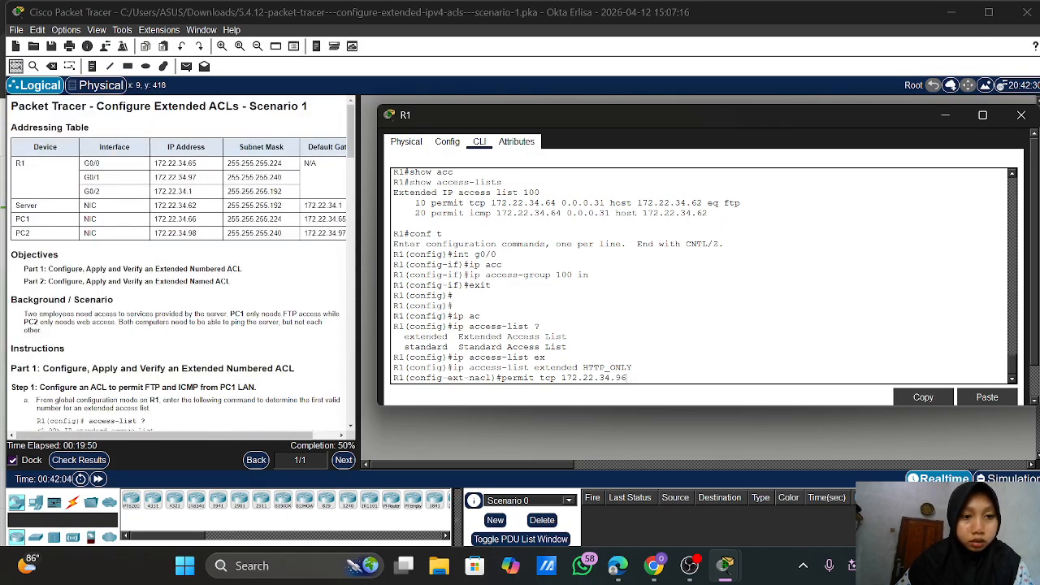
scroll(208, 258, down, 10)
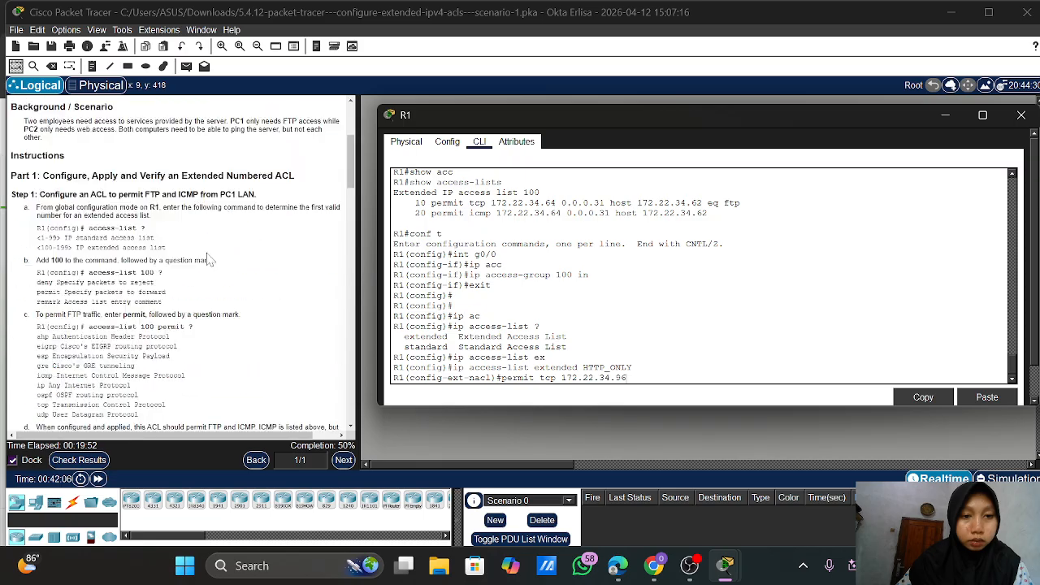
scroll(208, 258, down, 10)
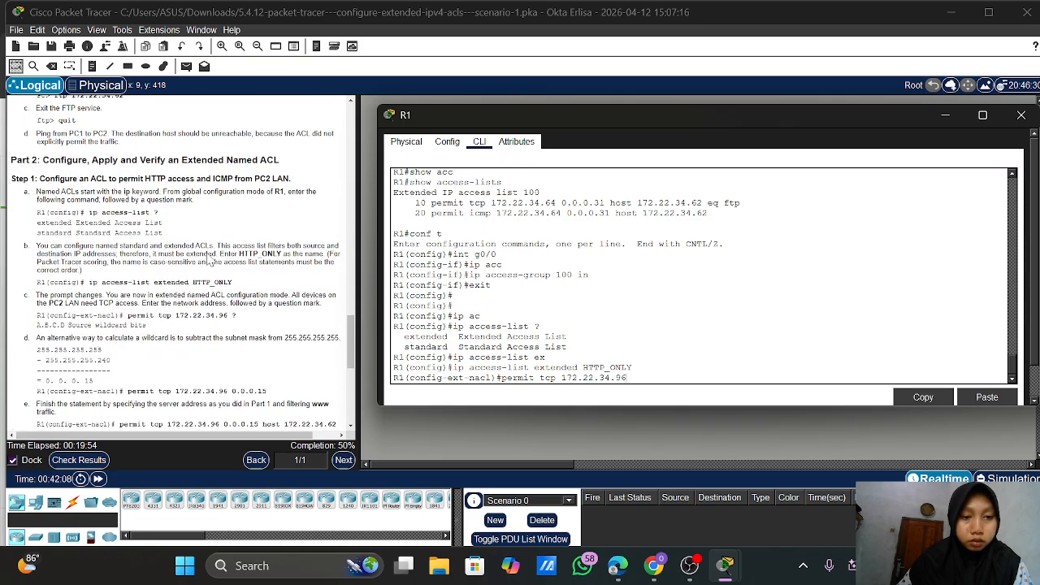
scroll(207, 258, down, 1)
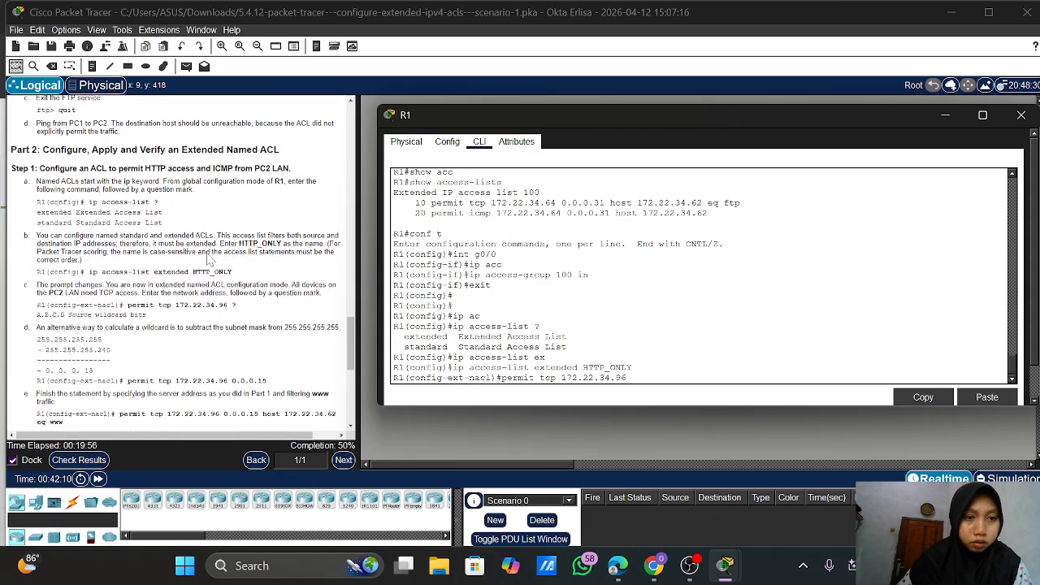
scroll(208, 260, down, 3)
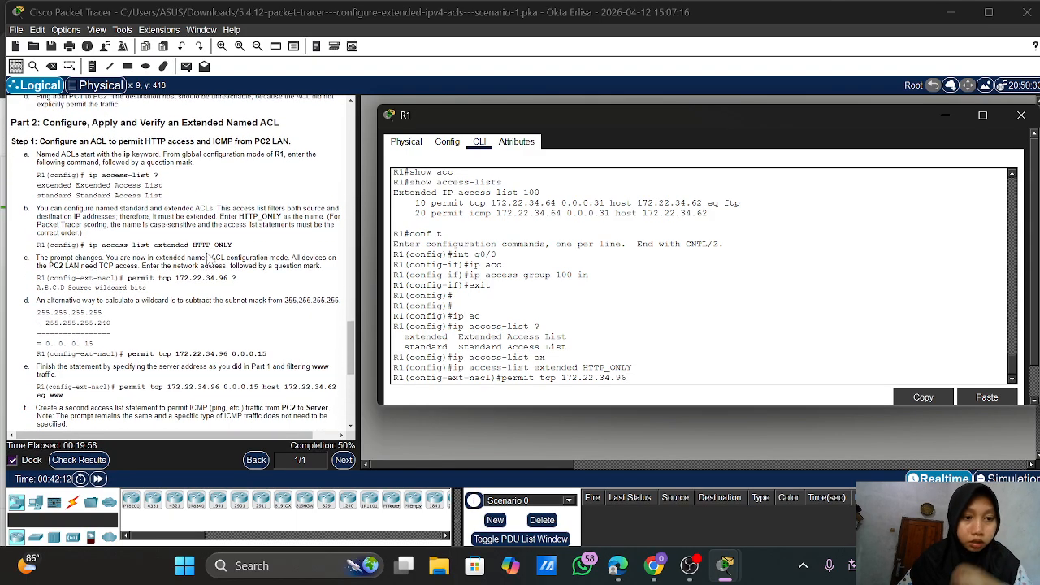
scroll(208, 260, down, 2)
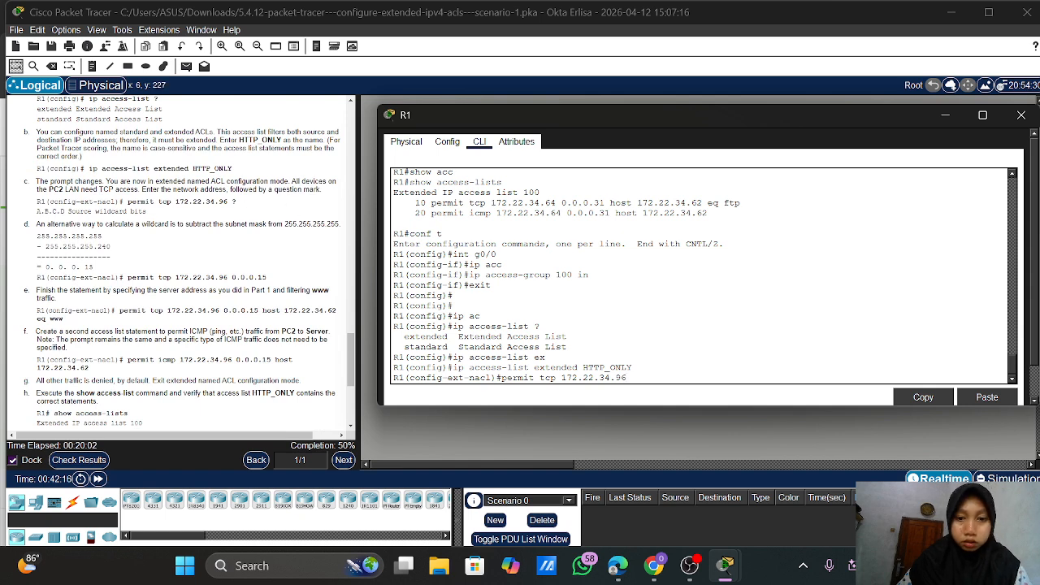
text(?)
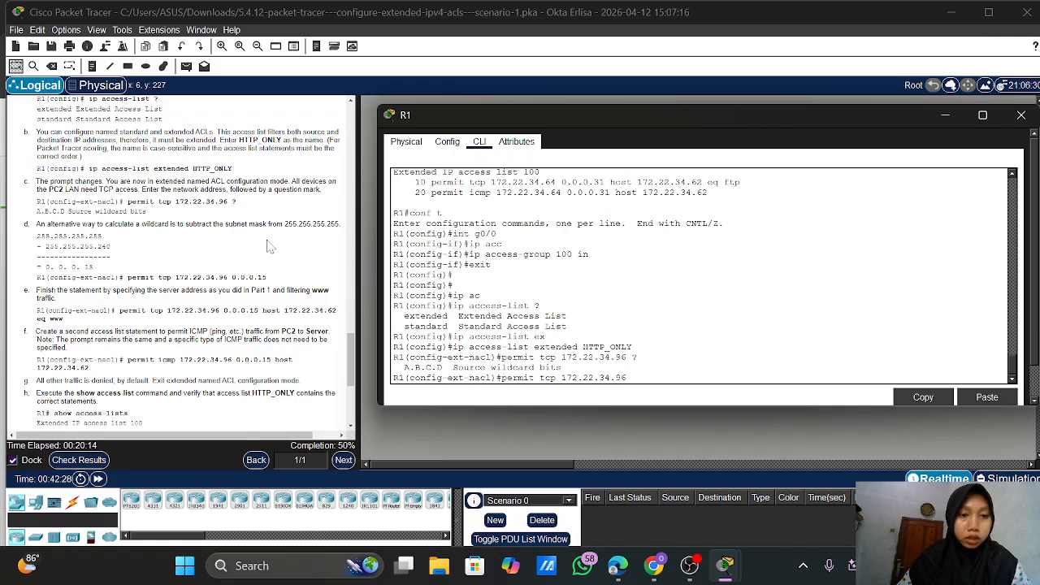
scroll(187, 260, down, 2)
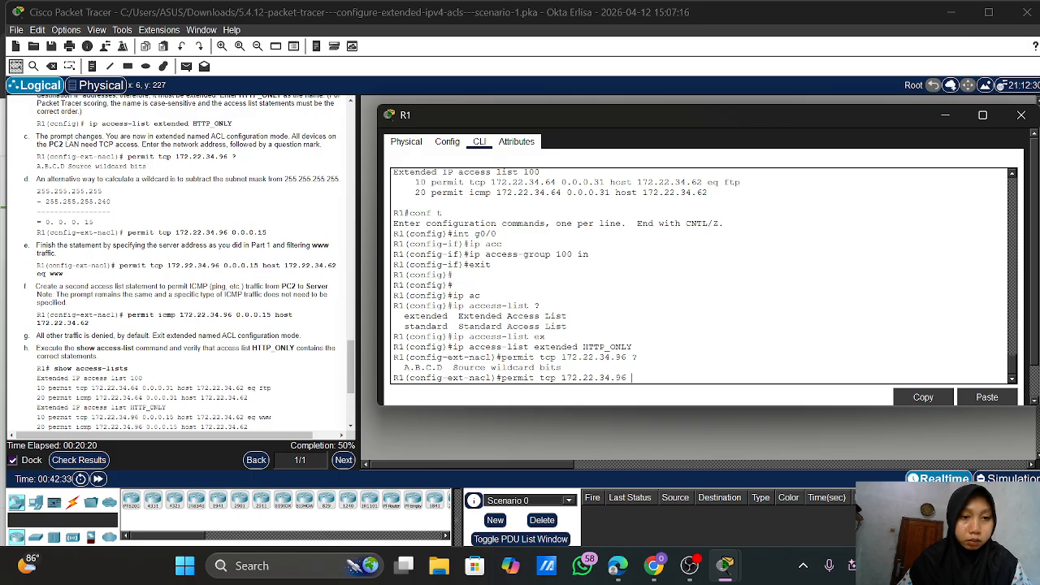
text(0)
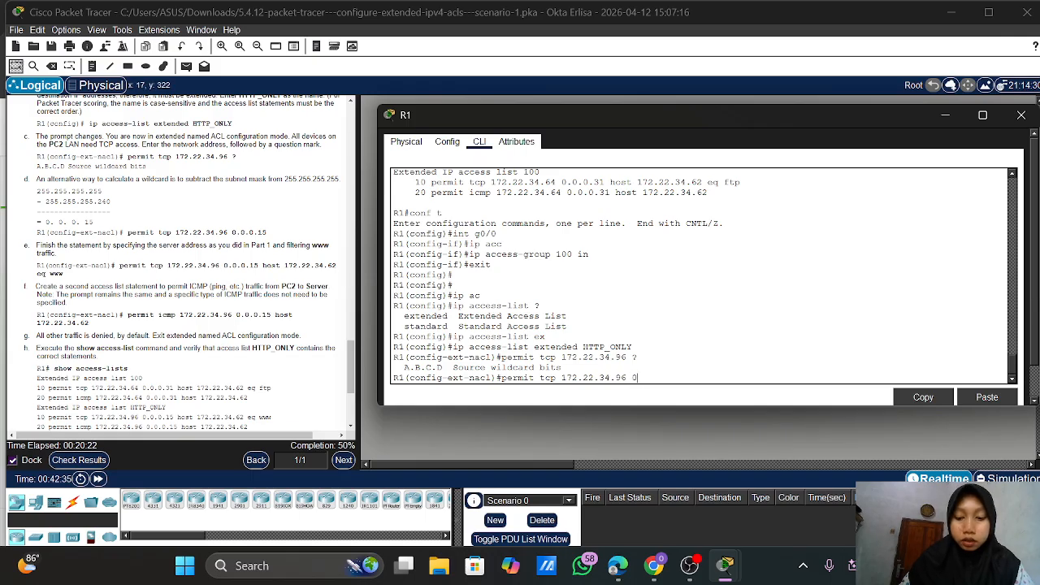
text(.0.0.15)
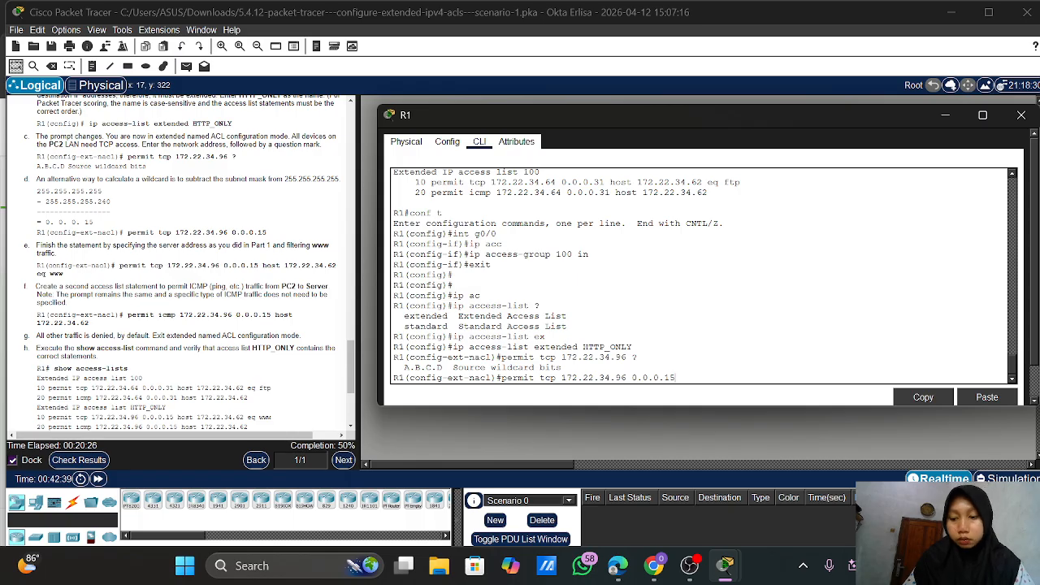
key(Return)
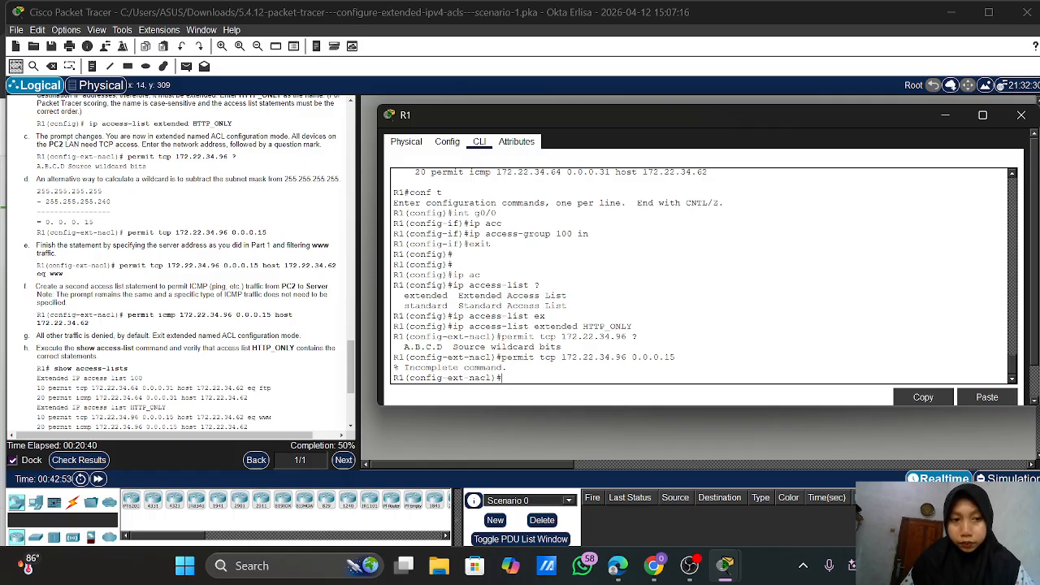
key(Up)
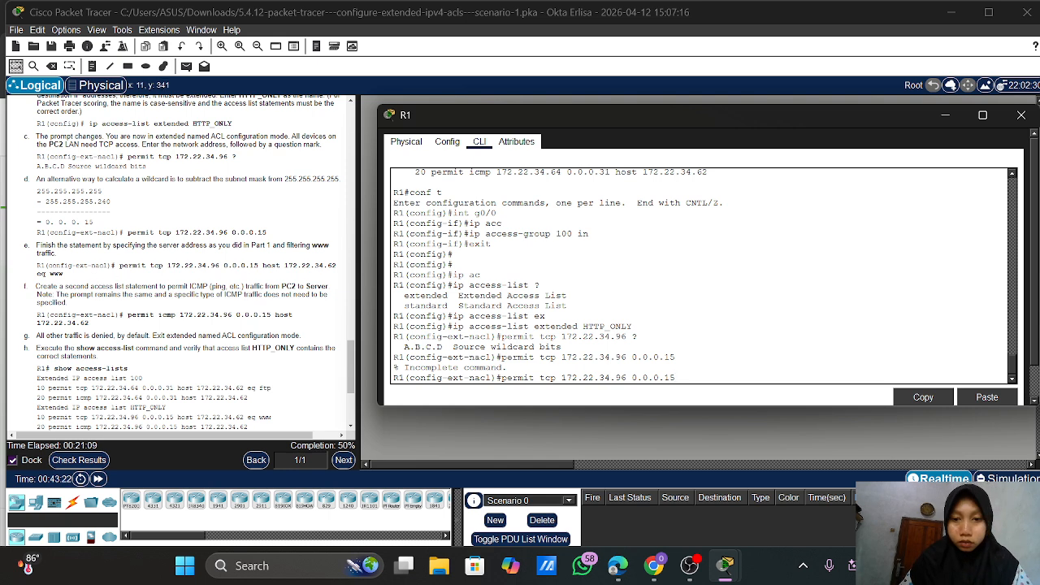
text(?)
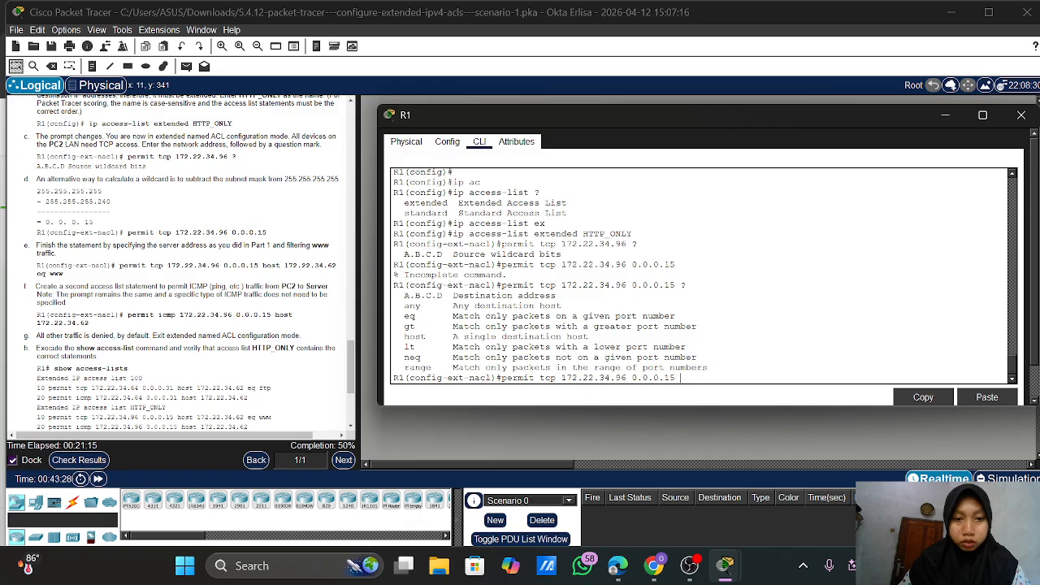
text(eq)
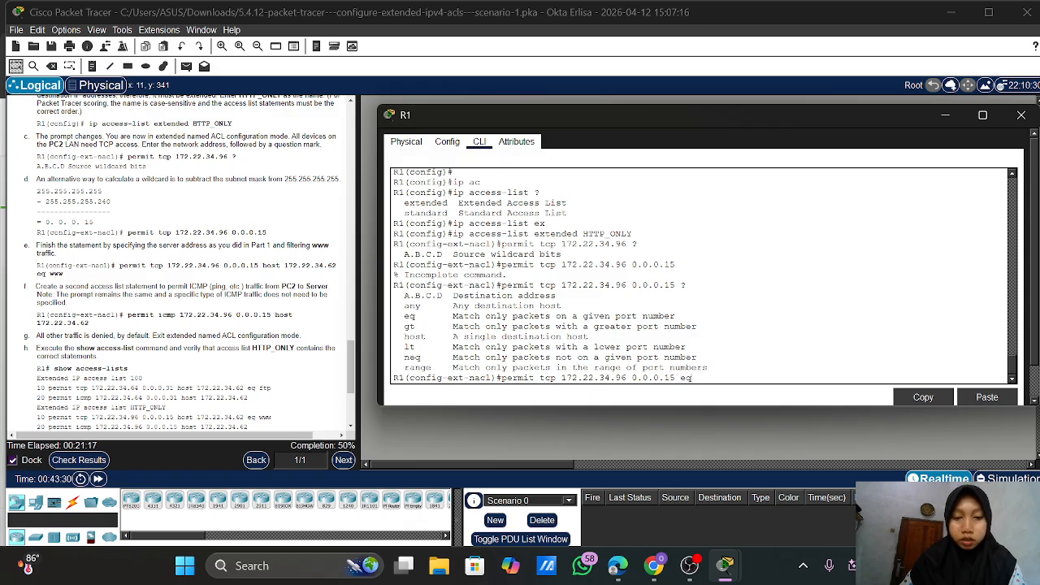
text( www)
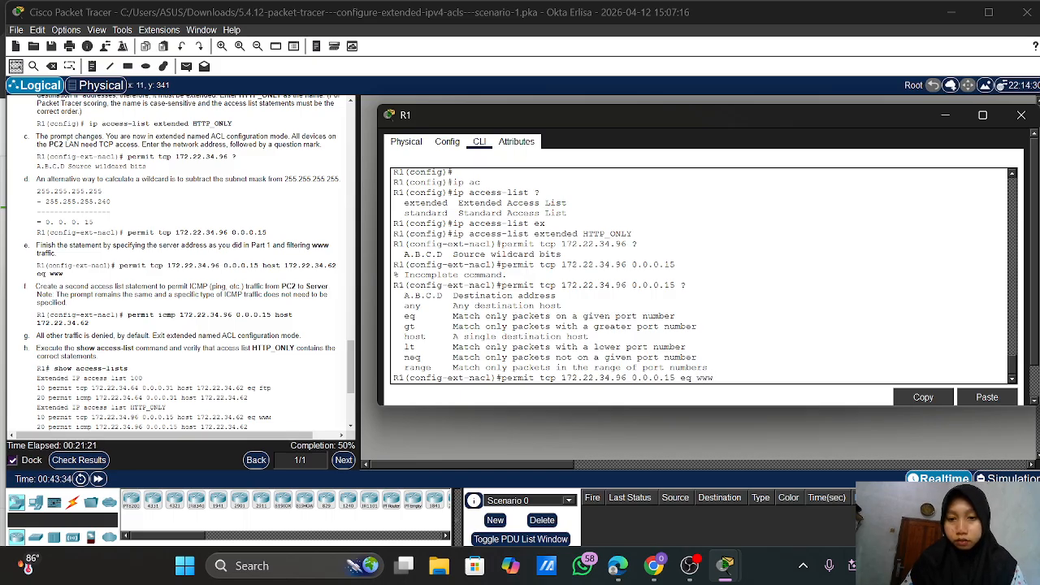
key(Return)
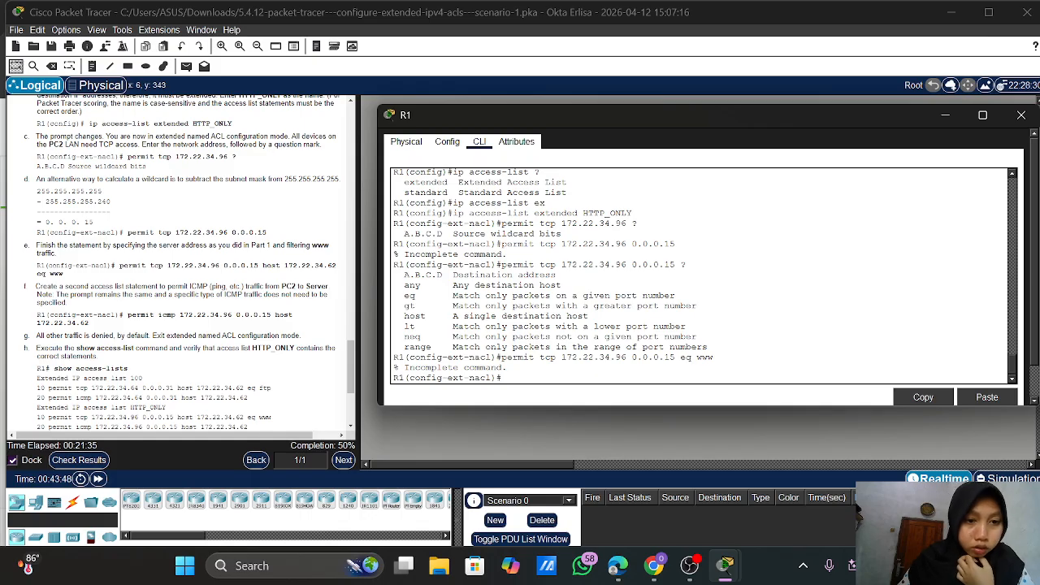
key(Up)
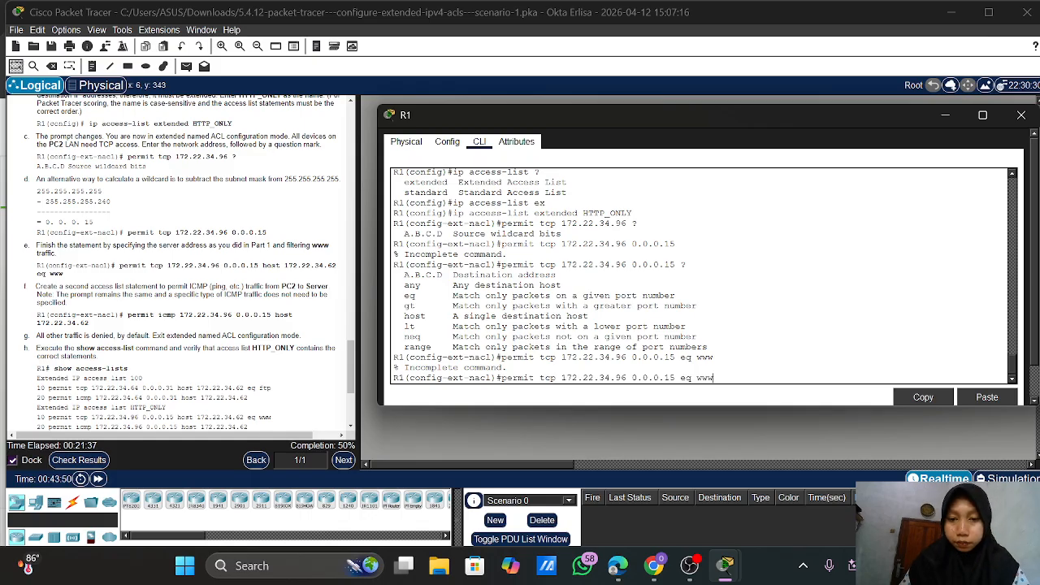
key(Left)
key(Left)
key(Left)
key(Left)
key(Left)
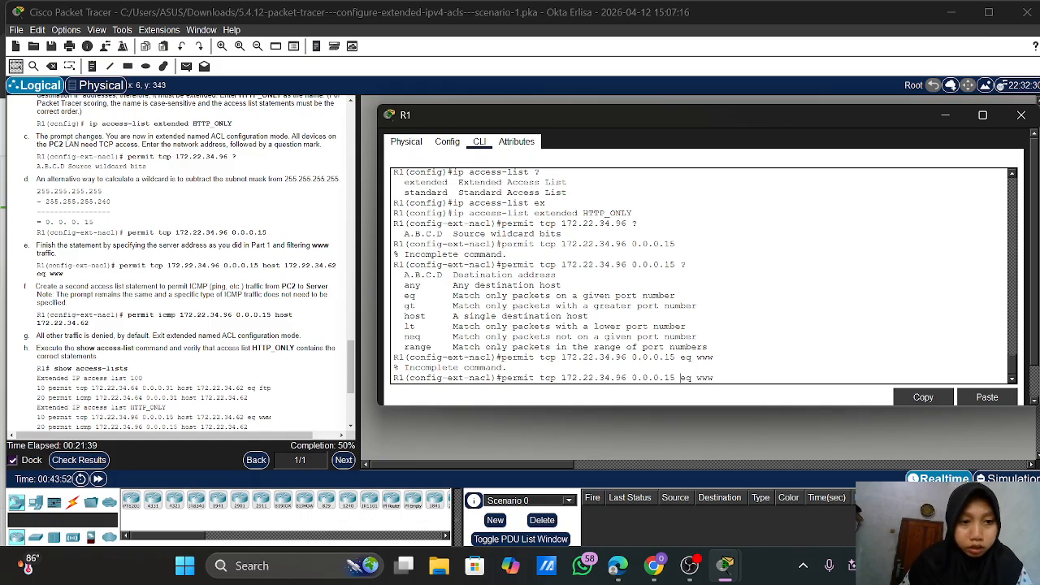
text(host )
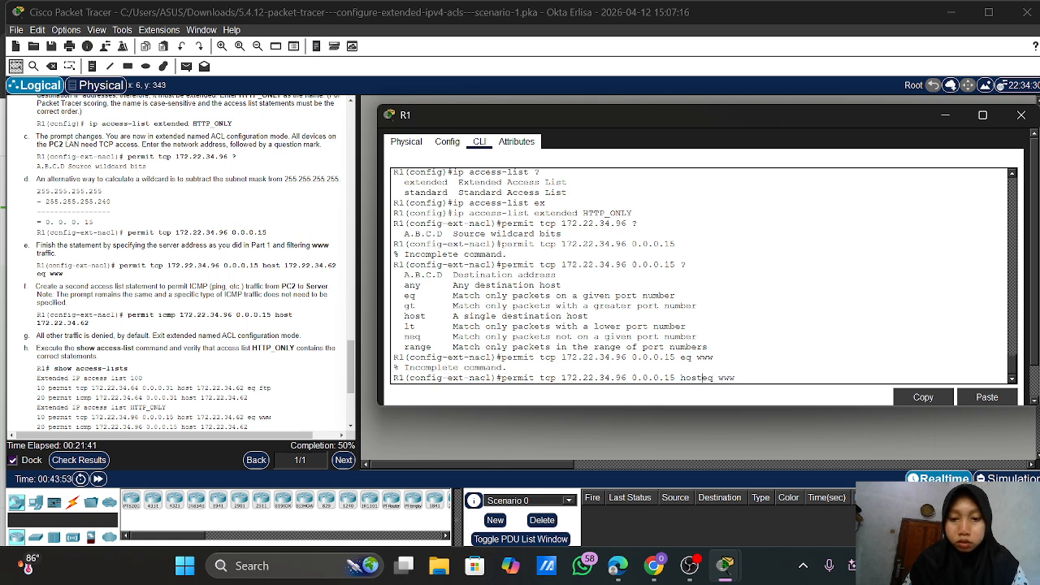
text(172)
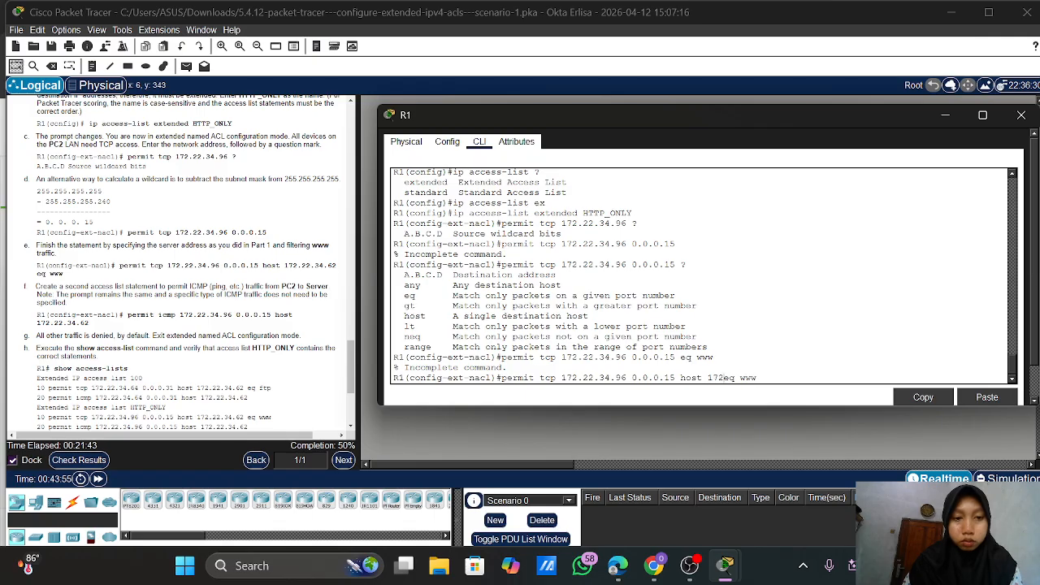
text(.22.34.)
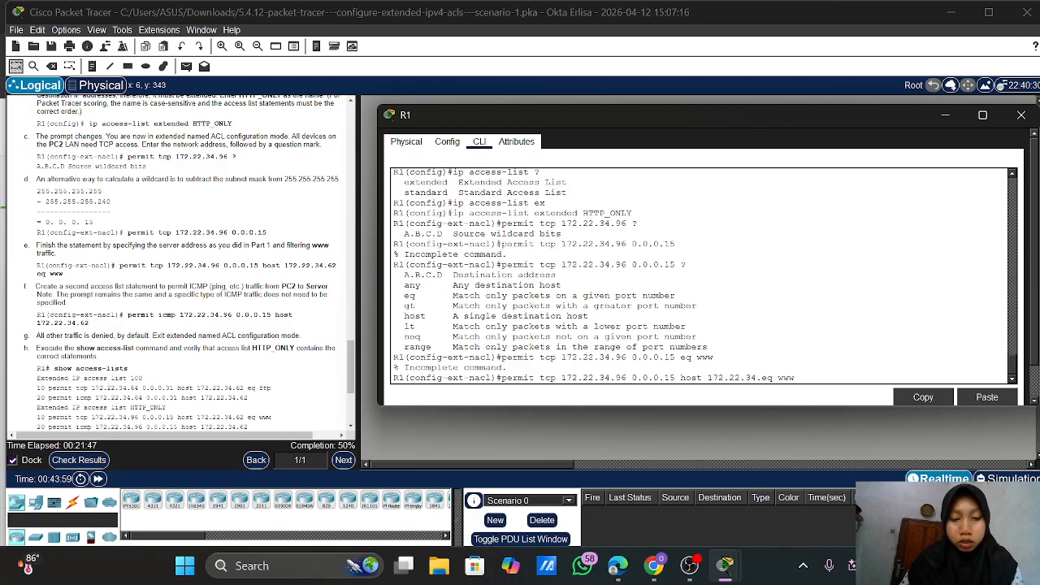
text(62)
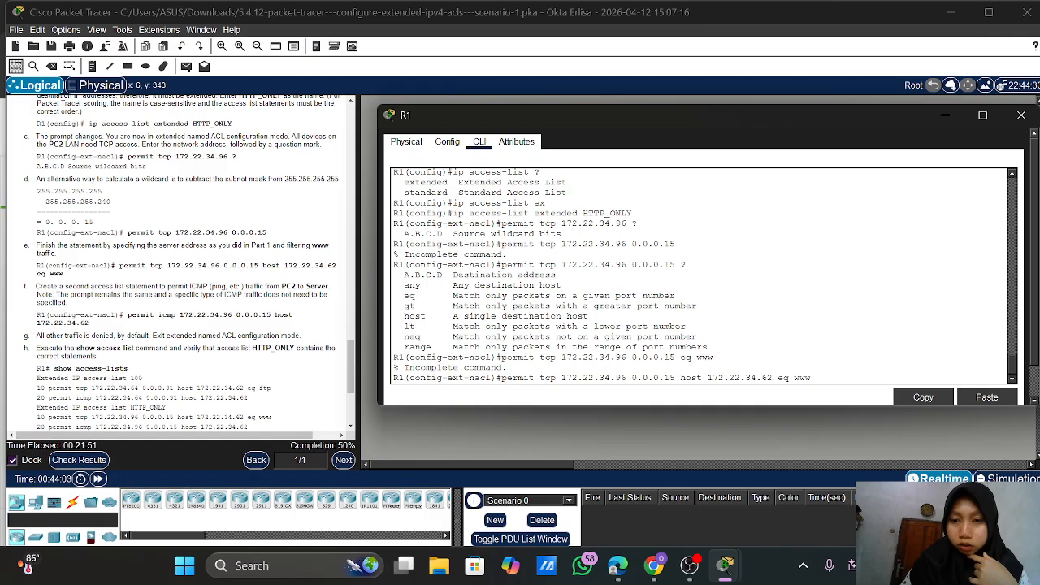
key(Return)
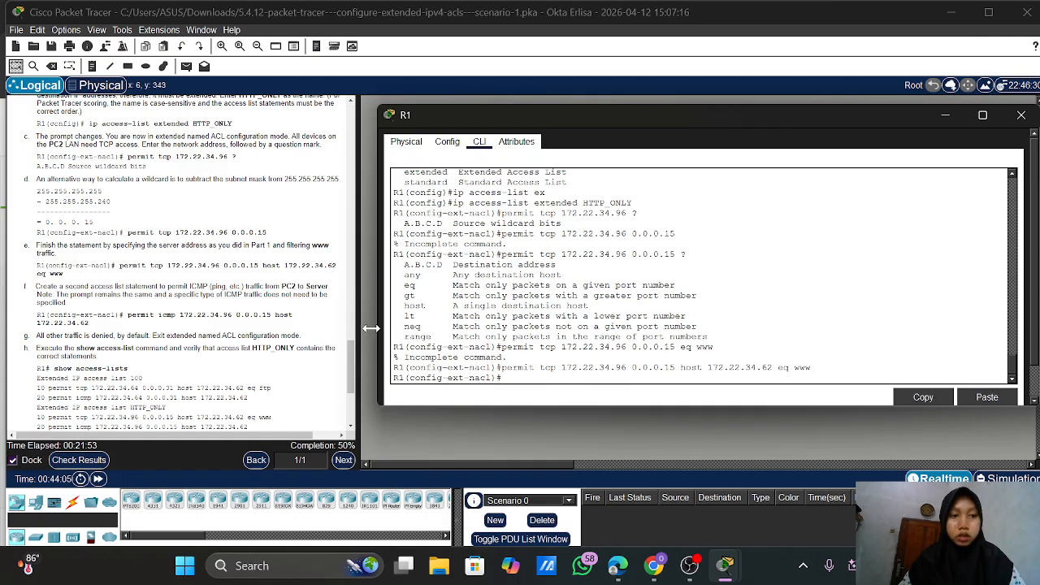
Edit the recalled web rule into permit icmp 172.22.34.96 0.0.0.15 host 172.22.34.62
scroll(229, 358, down, 1)
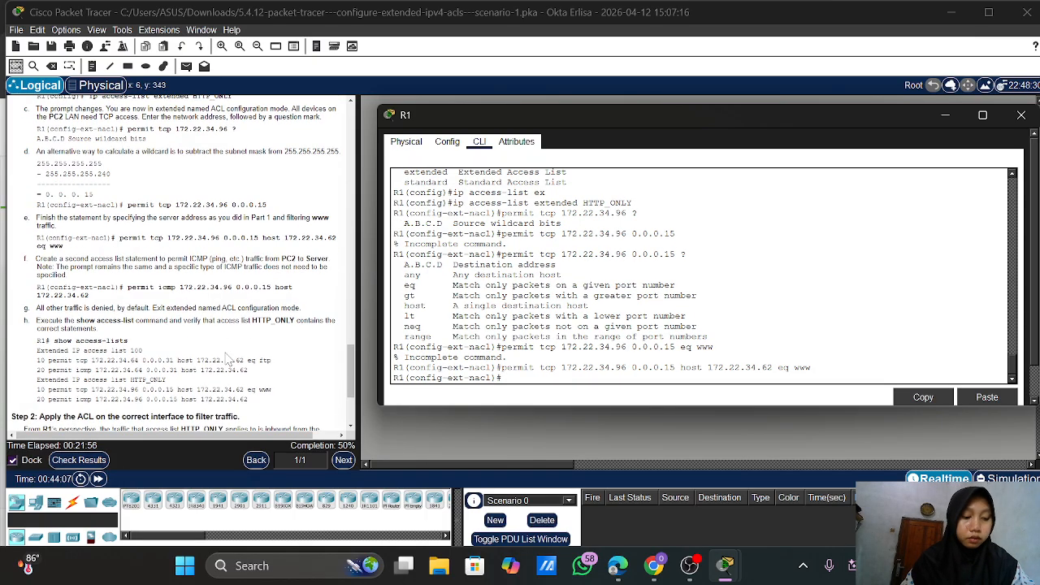
scroll(229, 358, down, 1)
scroll(229, 359, up, 1)
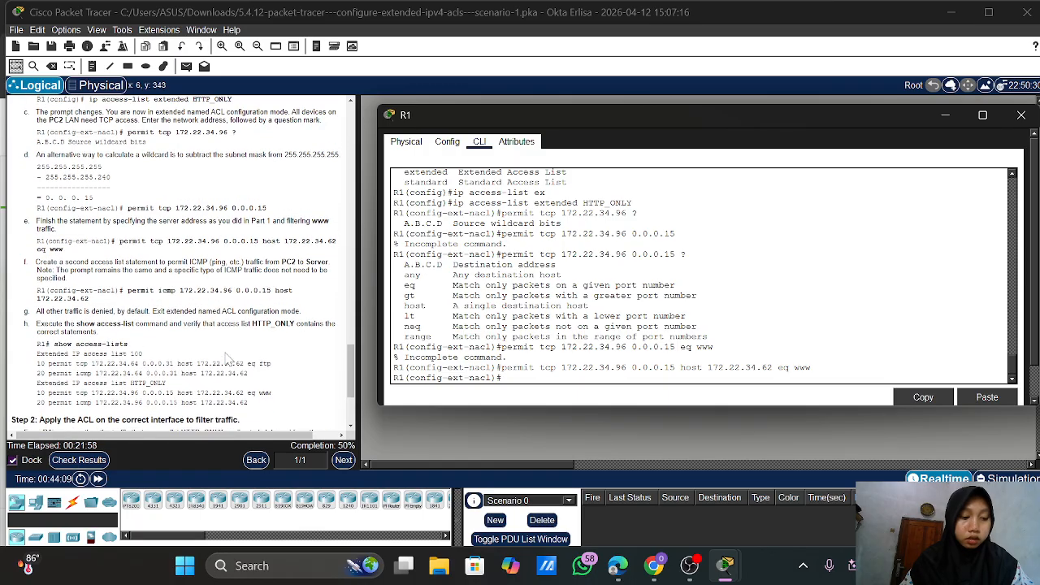
scroll(229, 358, down, 2)
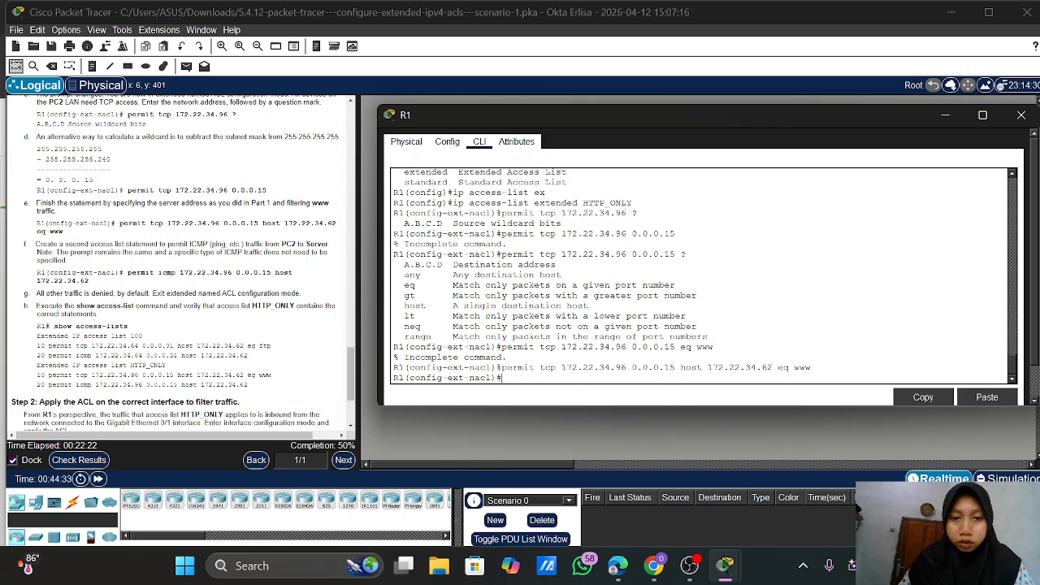
key(Up)
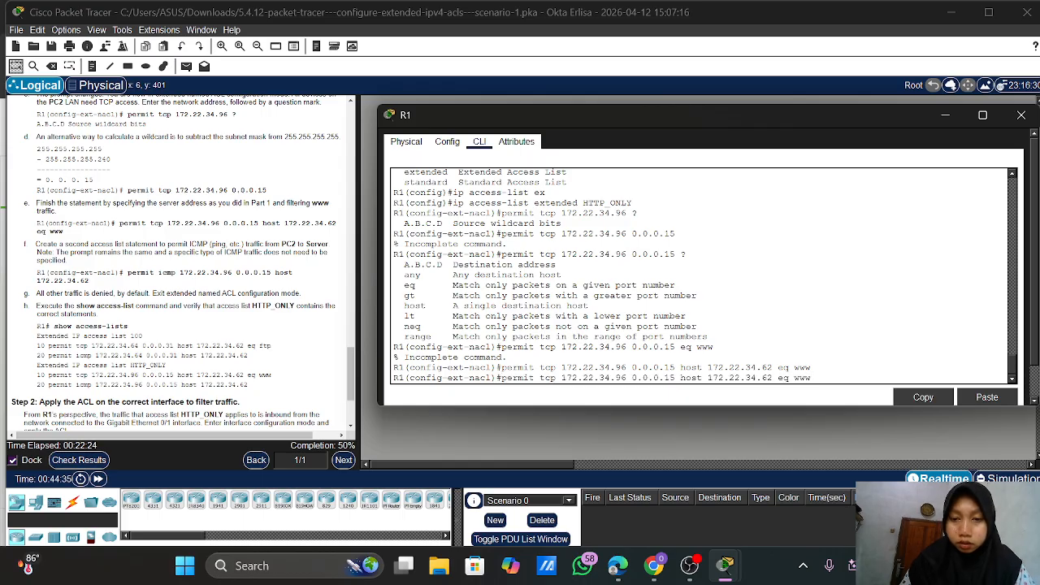
key(Left)
key(Left)
key(Left)
key(Left)
key(Left)
key(Left)
key(Left)
key(Left)
key(Left)
key(Left)
key(Left)
key(Left)
key(Left)
key(Left)
key(Left)
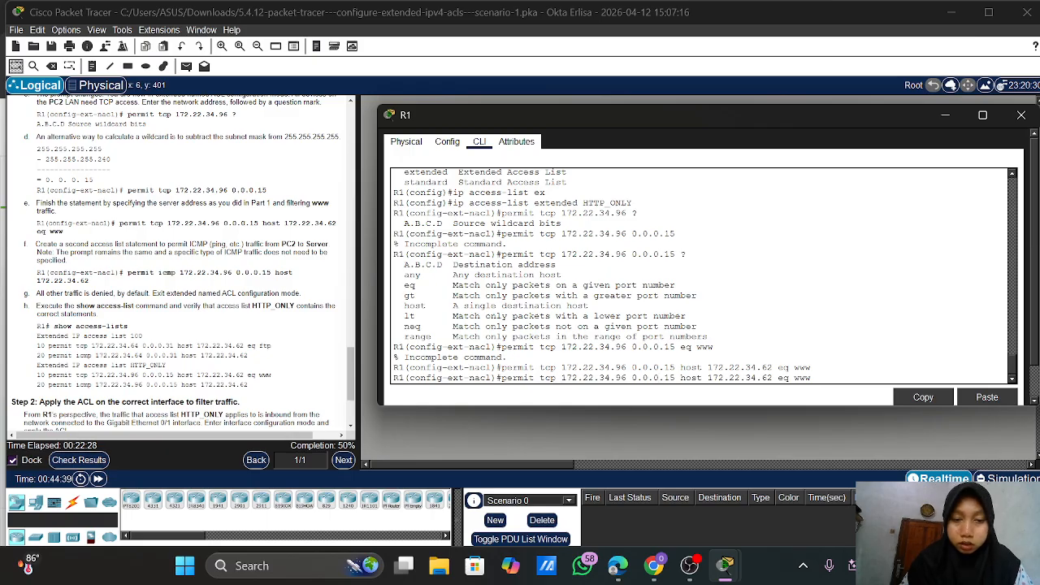
key(BackSpace)
key(BackSpace)
key(BackSpace)
text(ic)
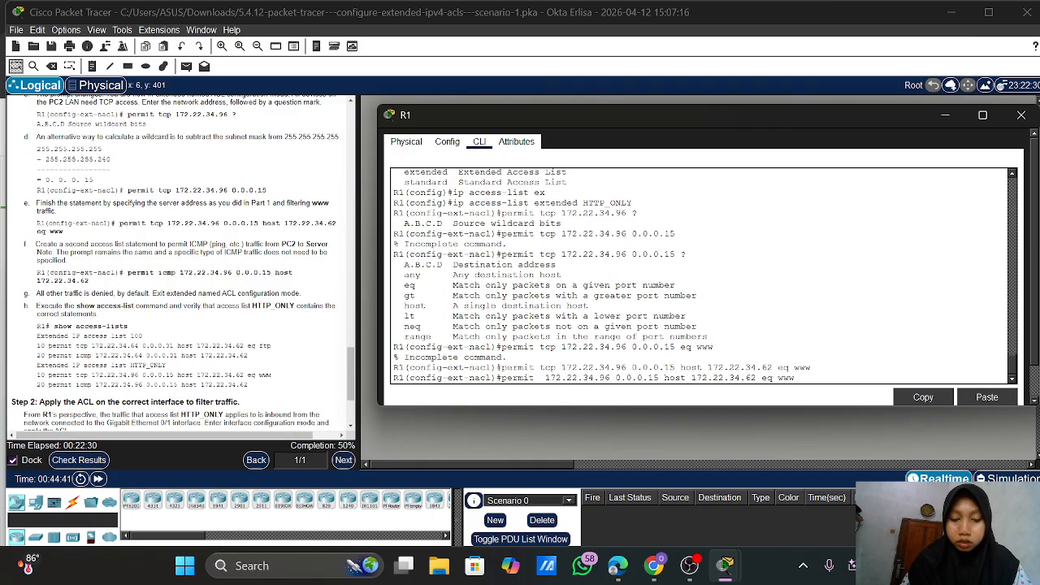
text(mp)
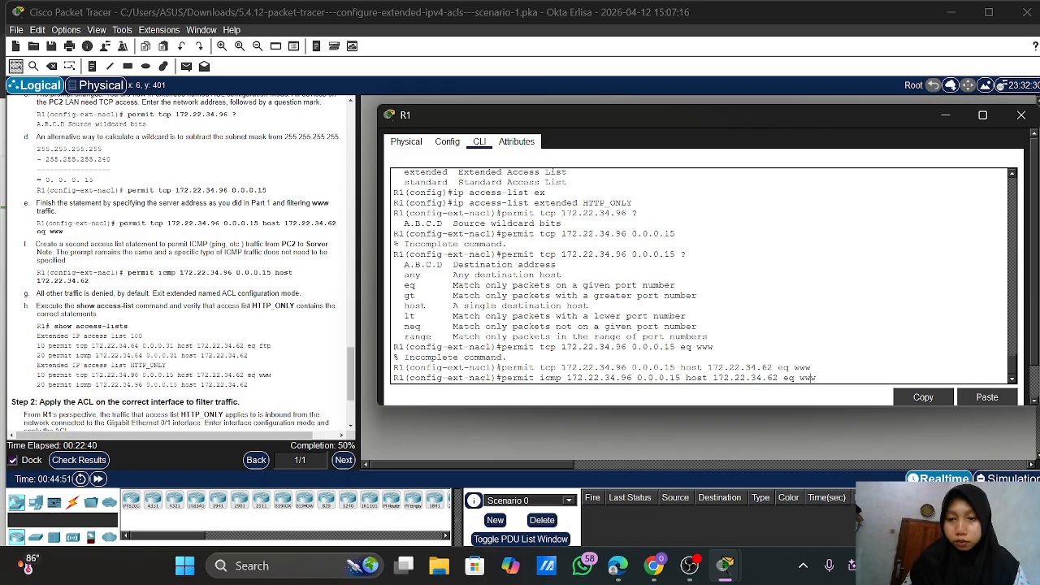
key(Delete)
key(Delete)
key(Delete)
key(Delete)
key(Delete)
key(Delete)
key(Delete)
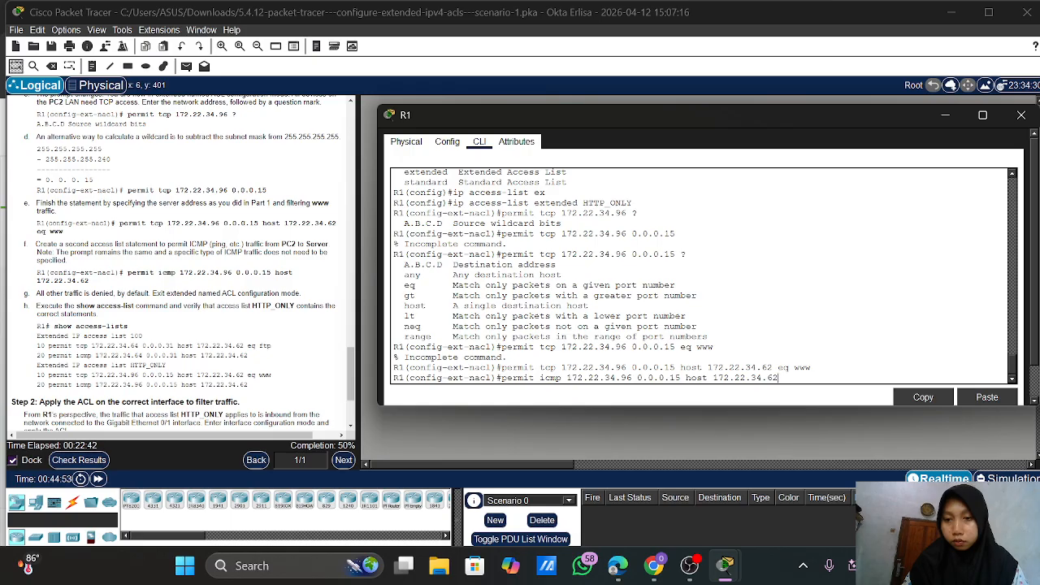
key(Return)
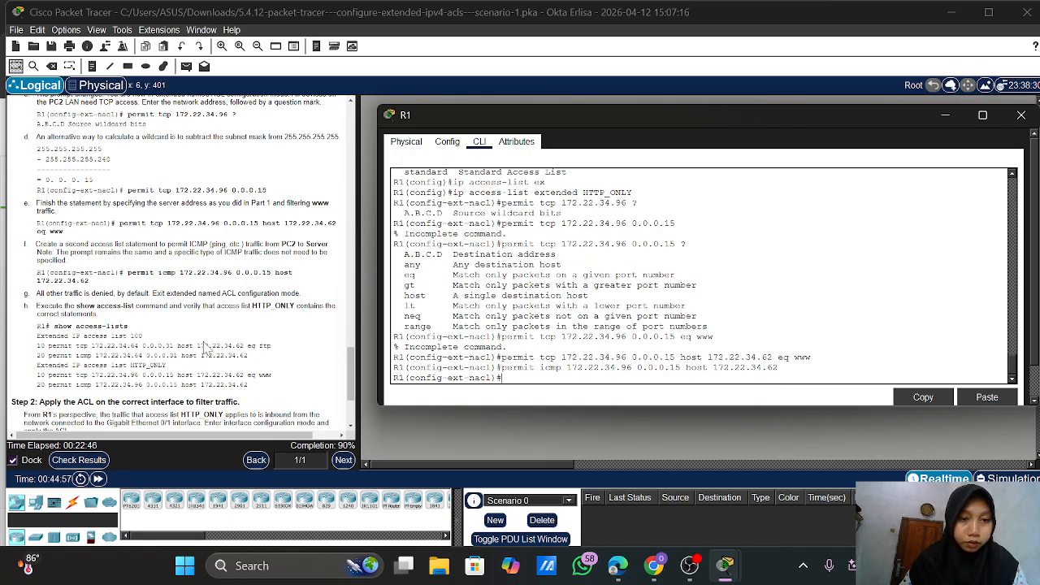
scroll(207, 346, down, 3)
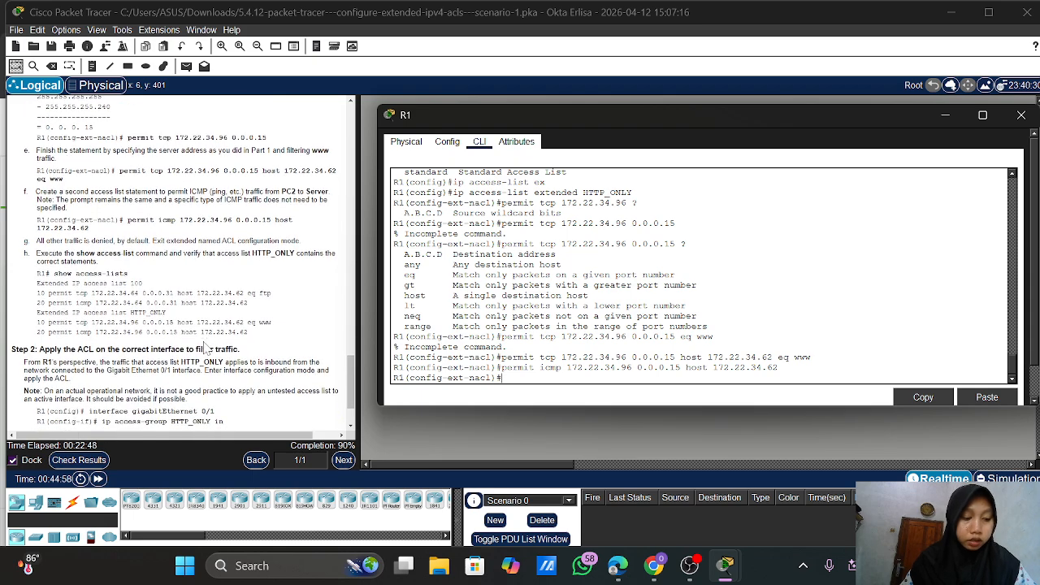
scroll(207, 348, down, 1)
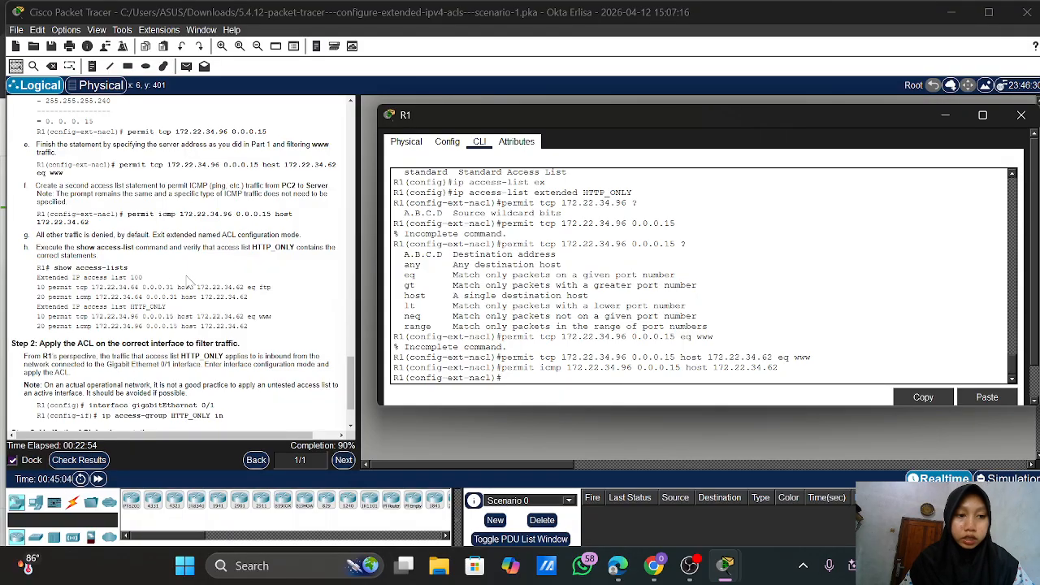
scroll(187, 279, down, 3)
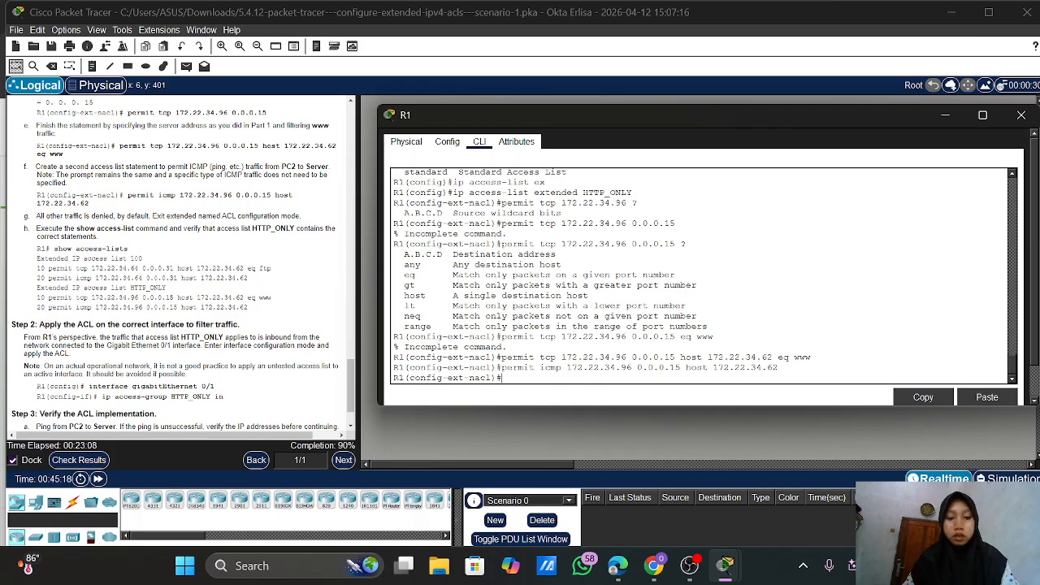
text(exit)
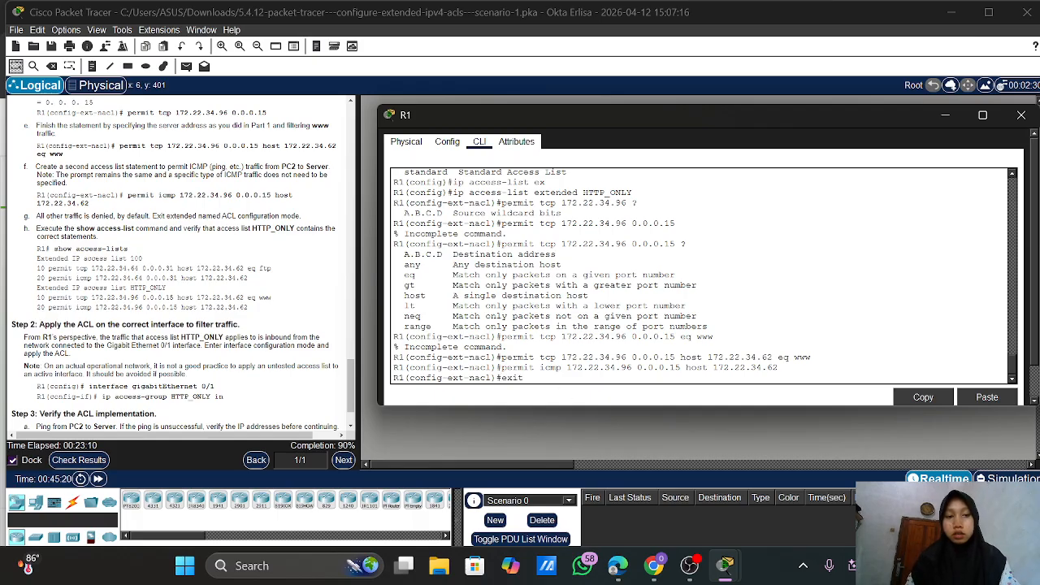
key(BackSpace)
key(BackSpace)
key(BackSpace)
key(BackSpace)
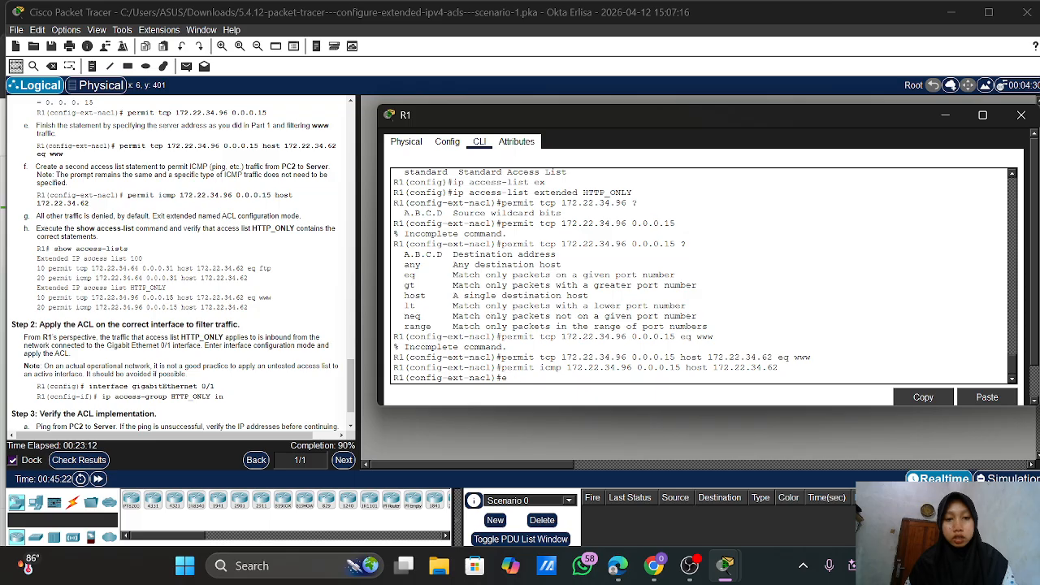
text(end)
key(Return)
key(Return)
key(Return)
key(Return)
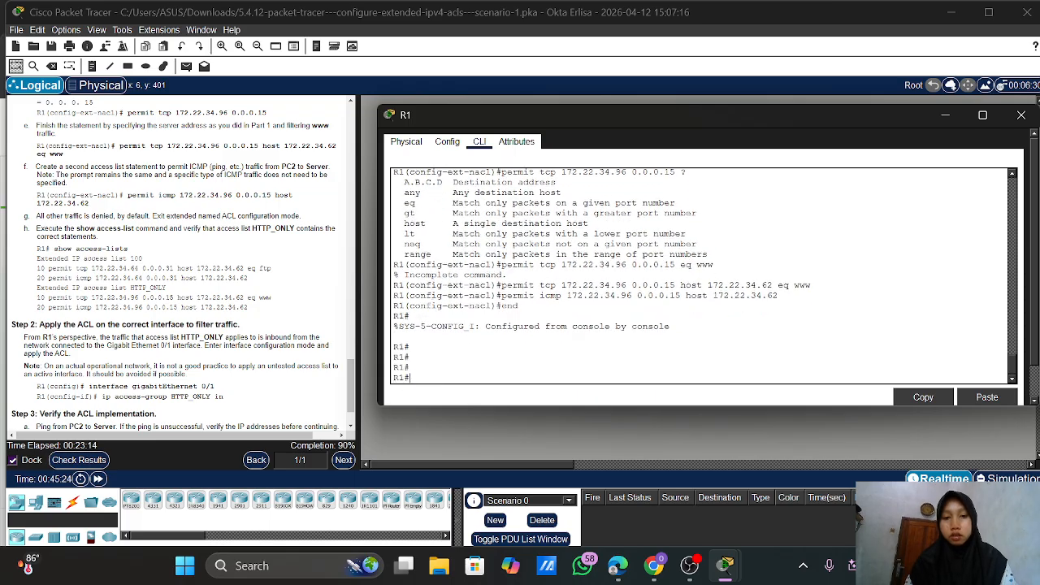
text(show )
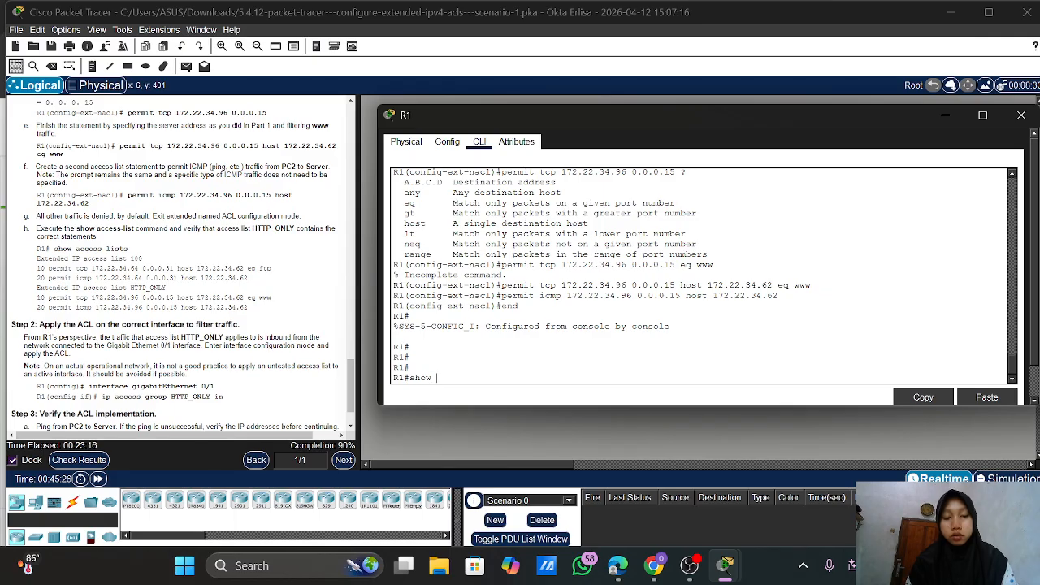
text(acc)
key(Tab)
key(Return)
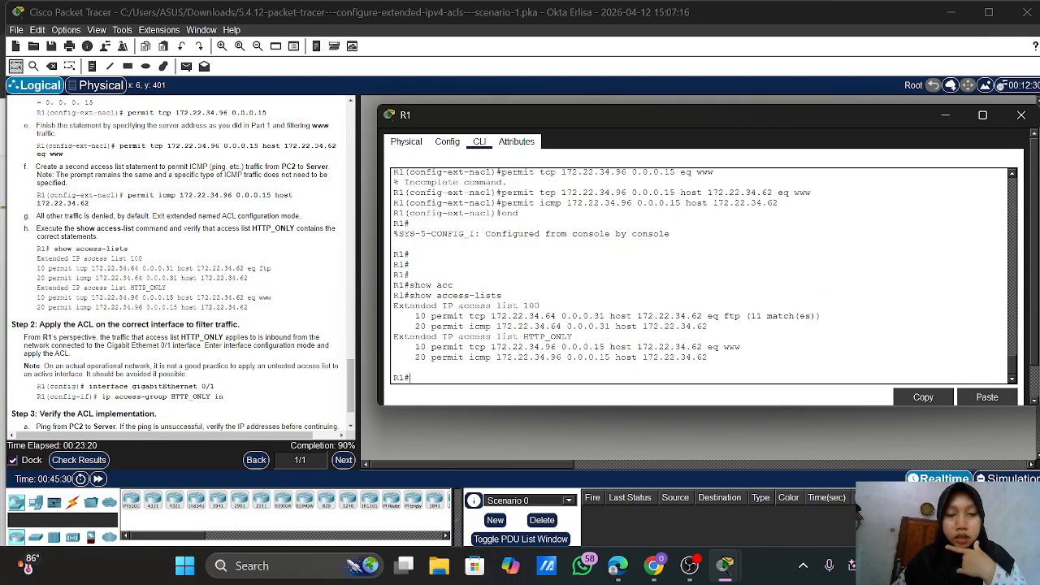
drag(394, 306, 539, 326)
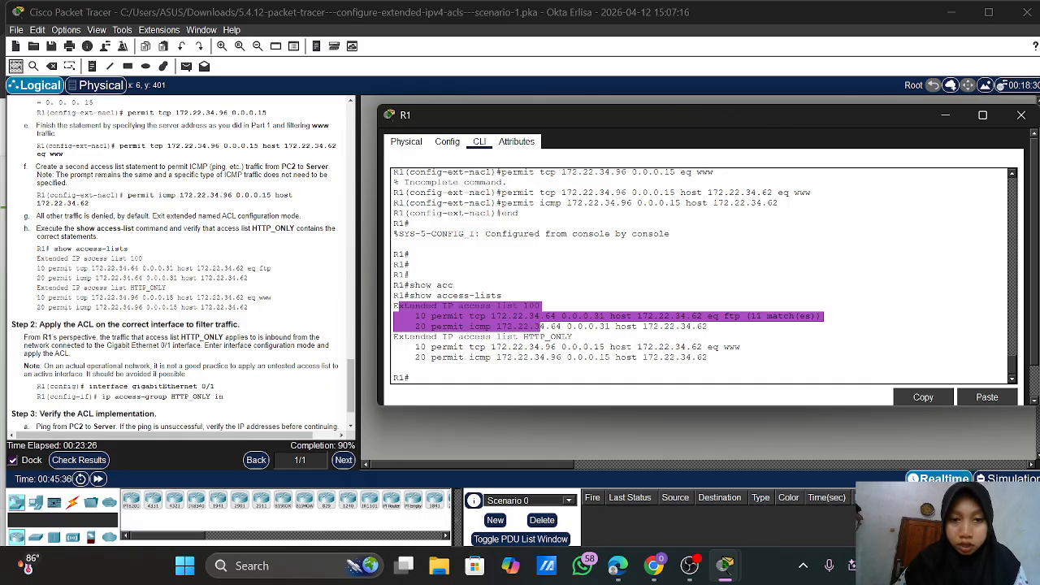
drag(524, 337, 550, 357)
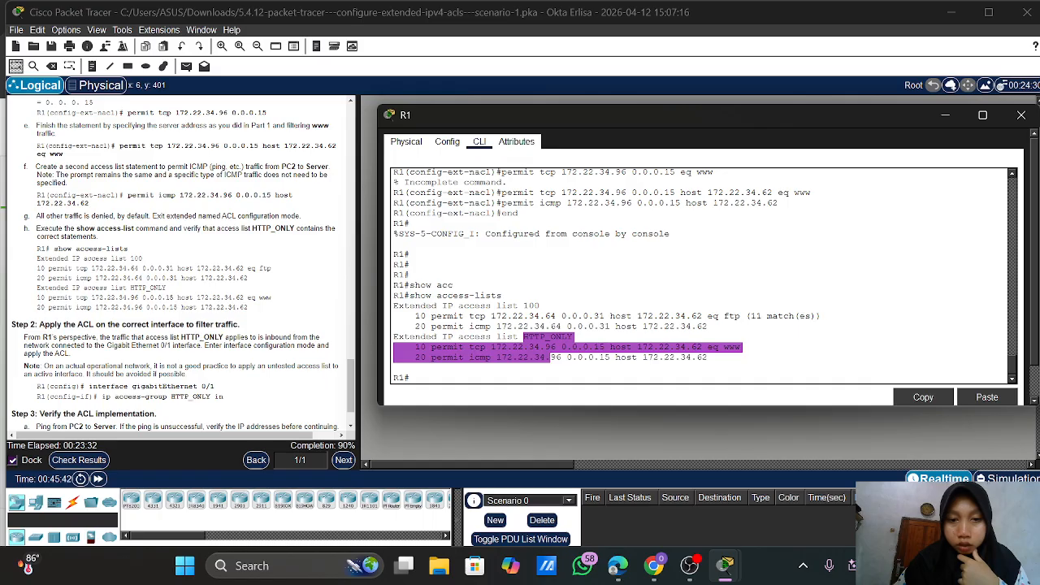
click(491, 358)
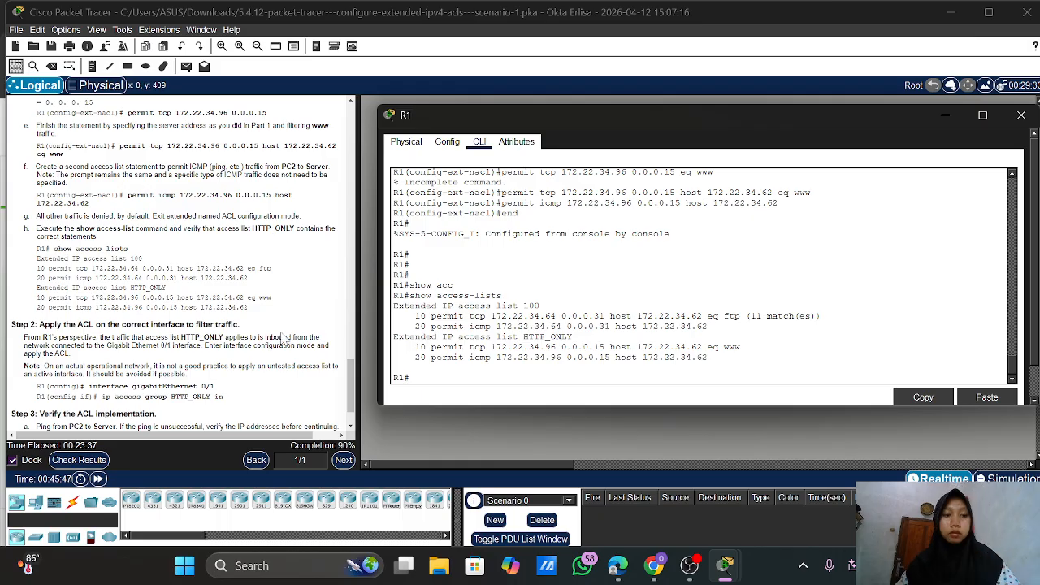
scroll(179, 260, down, 2)
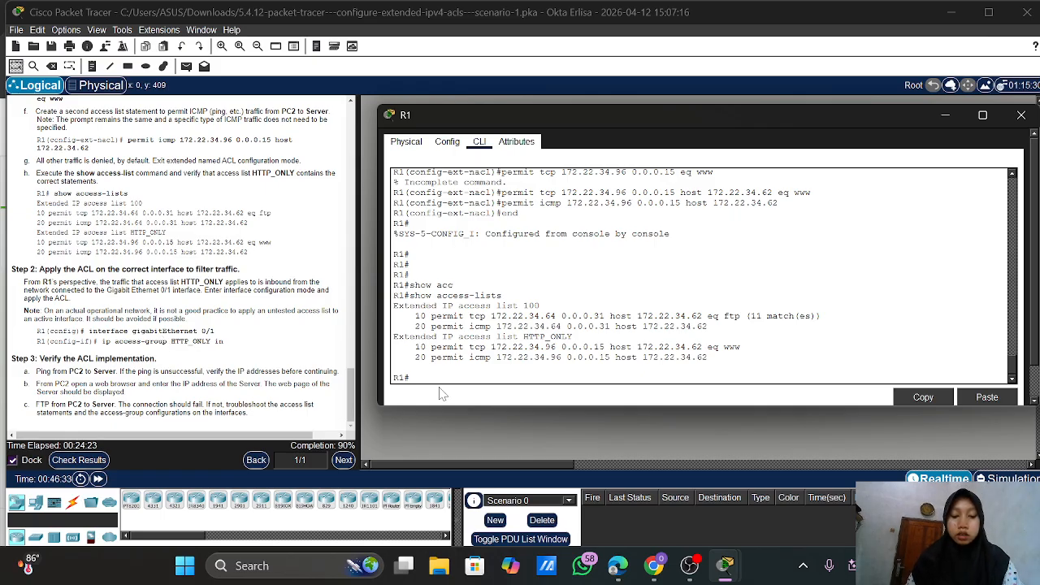
On R1, enter conf t and int g0/1, then apply ip access-group HTTP_ONLY in
text(onf t)
key(Return)
key(Return)
key(Return)
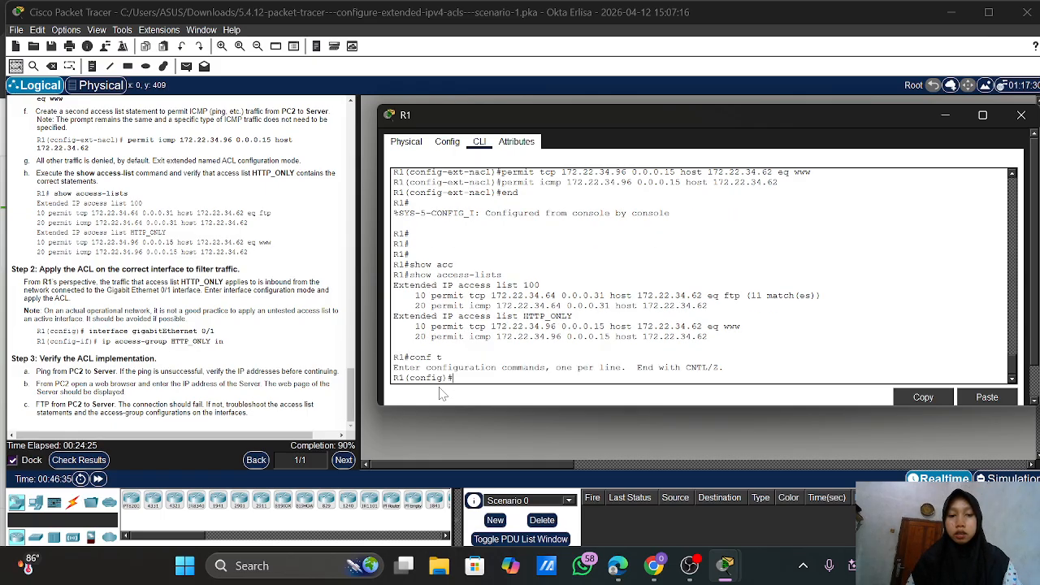
text(int g0/1)
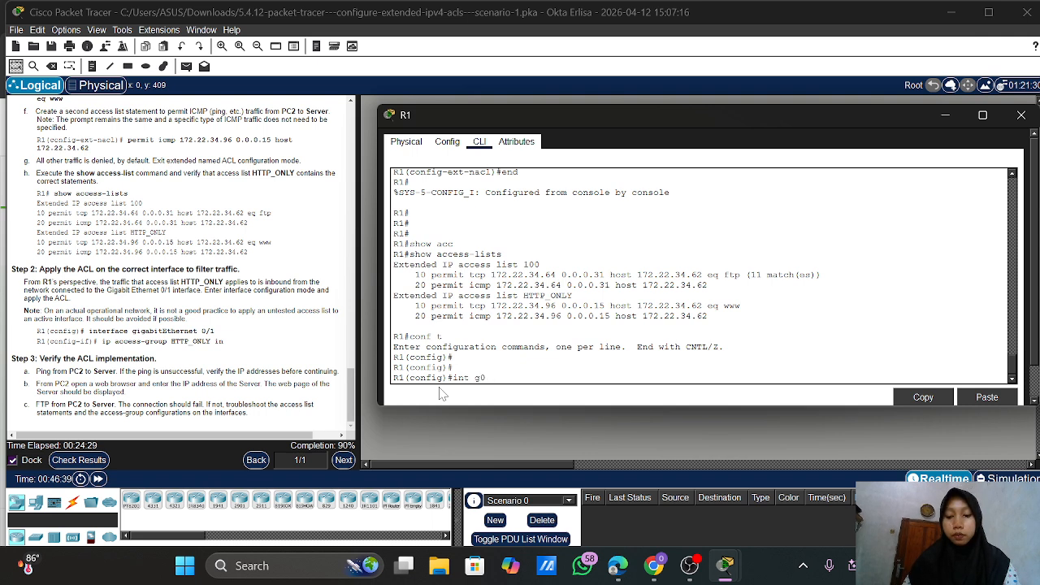
key(BackSpace)
text(0)
key(Return)
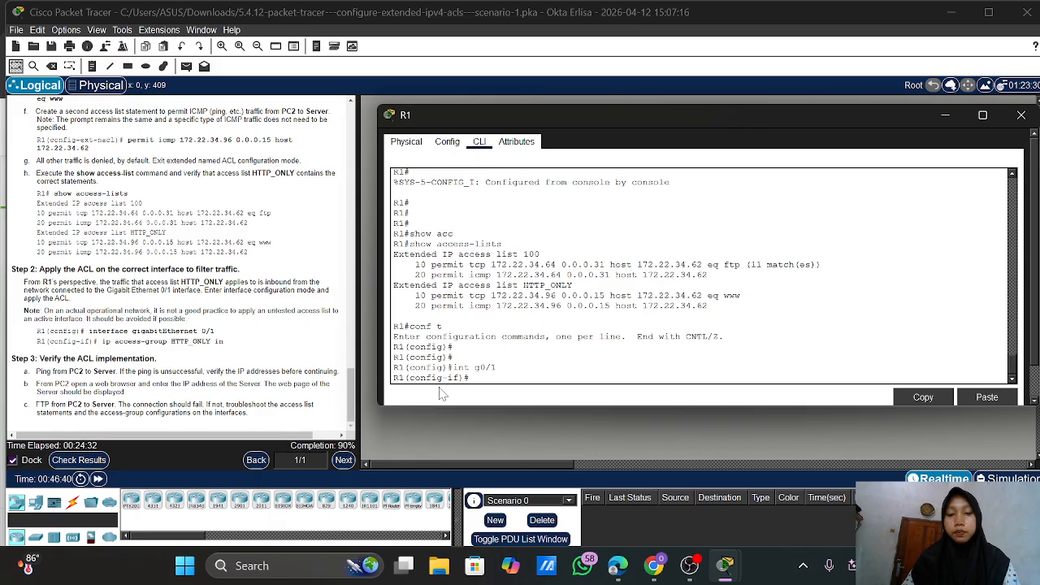
text(ip ac)
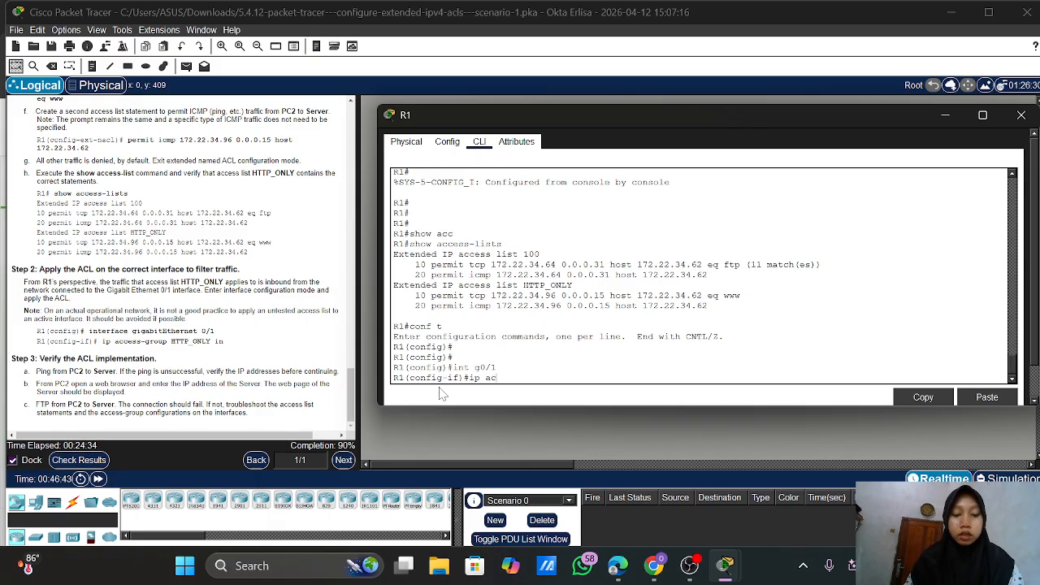
key(Tab)
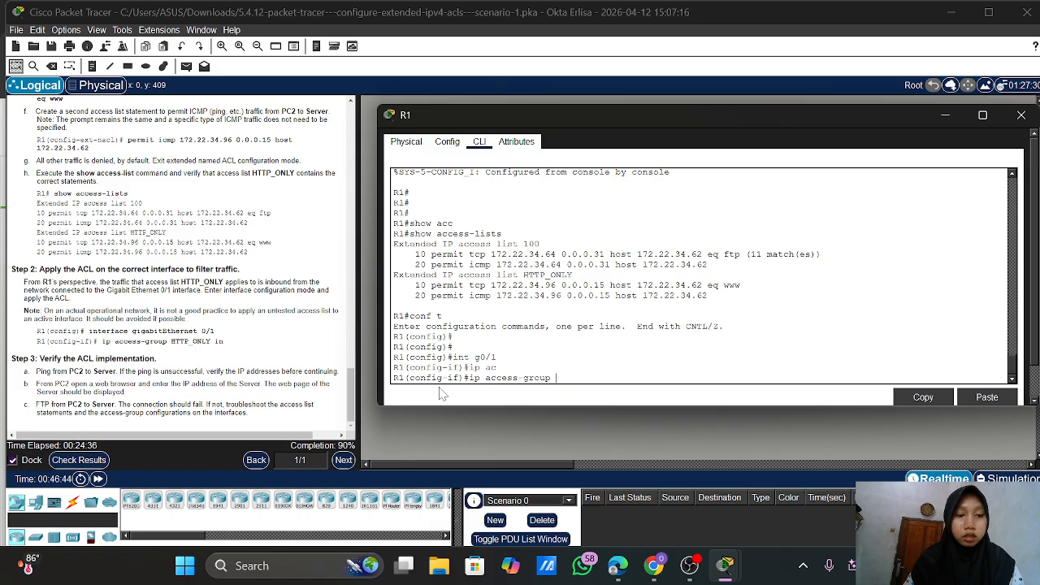
text(H)
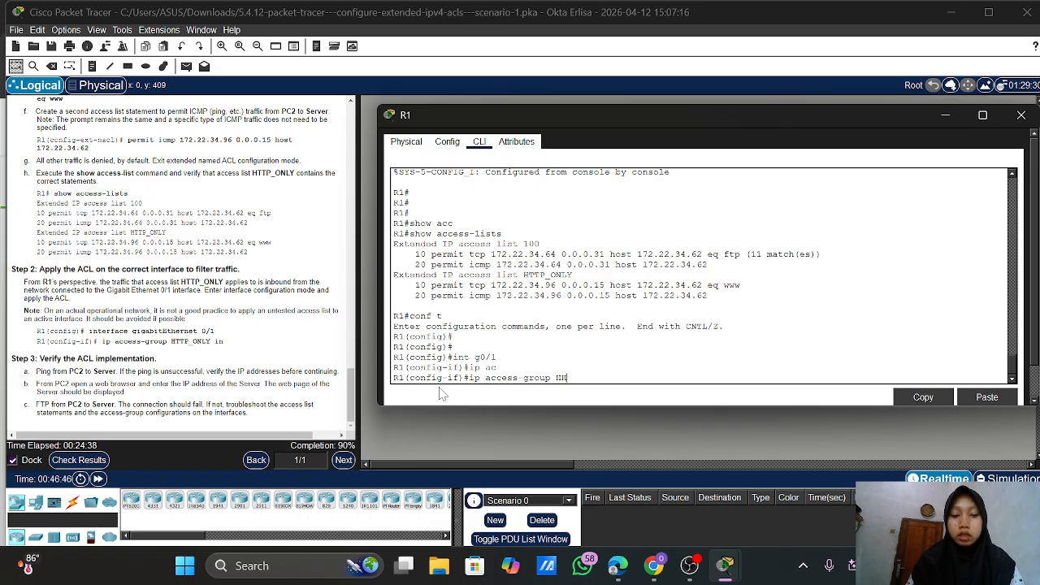
text(TTP_ONLY in)
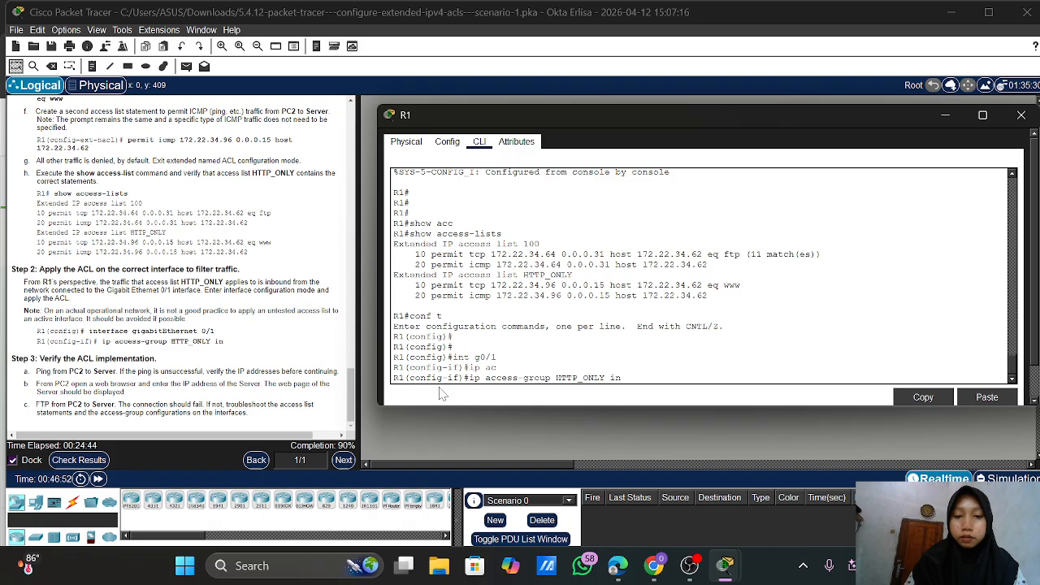
key(Return)
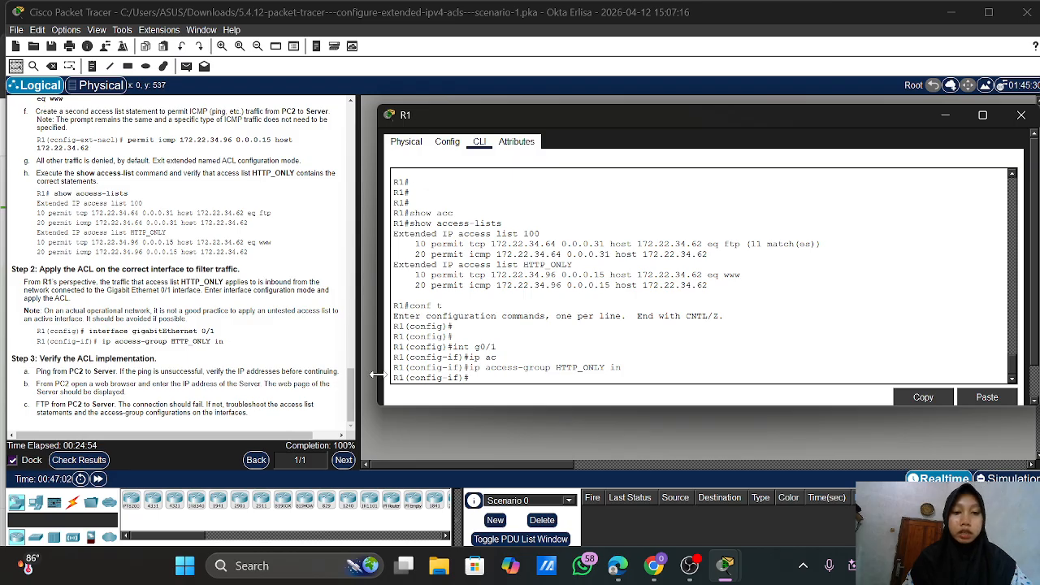
Close R1's window and send a simple PDU ping from PC2 to the Server, confirming Successful
click(1021, 115)
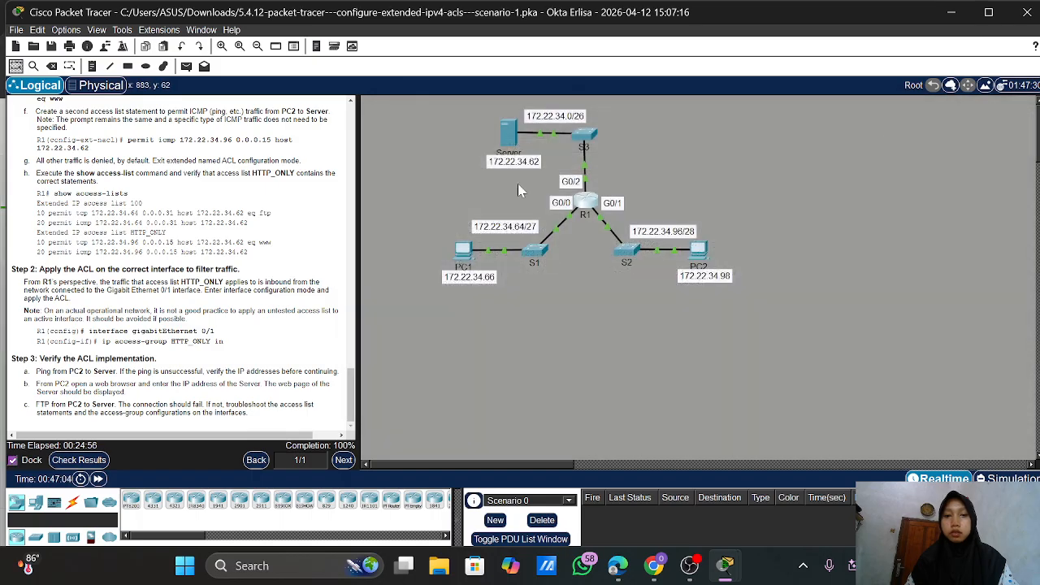
mouse_move(479, 268)
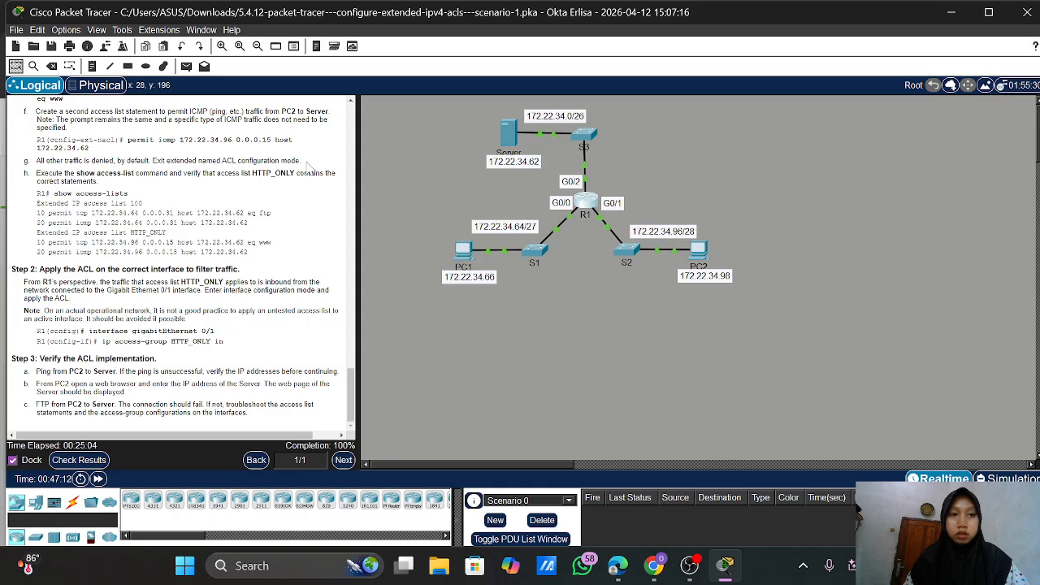
click(187, 66)
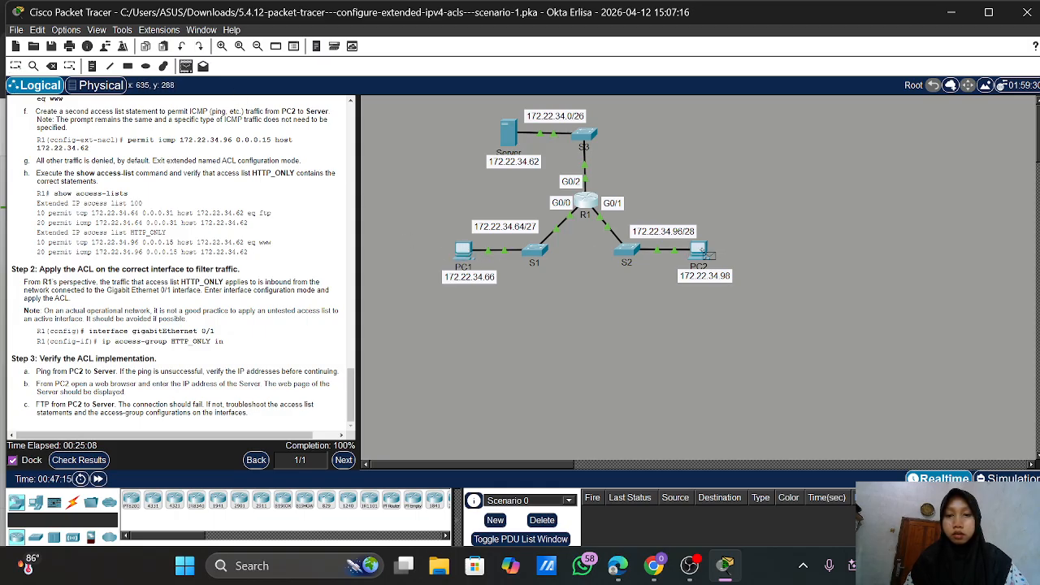
click(698, 250)
click(510, 137)
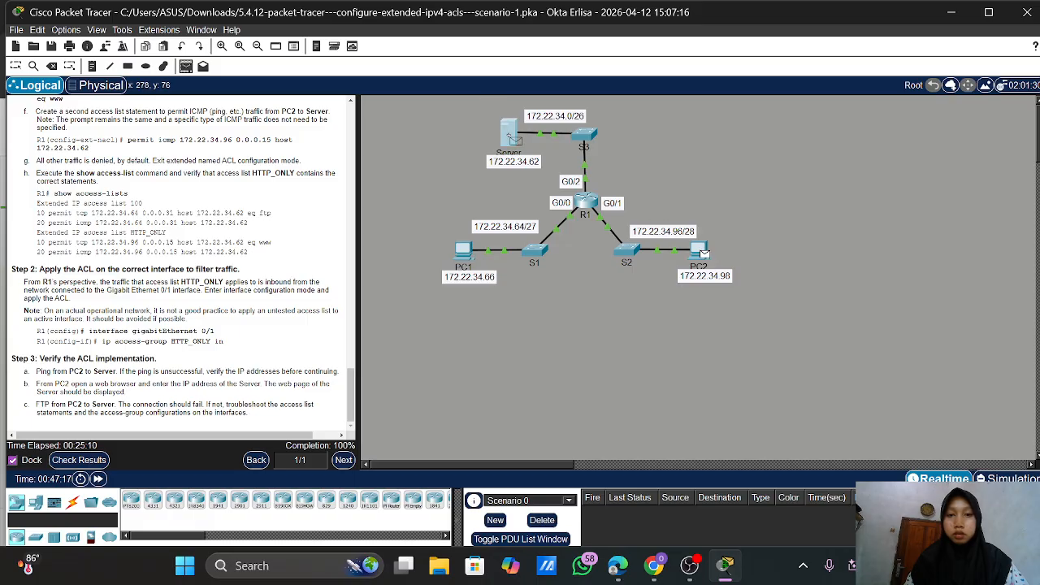
click(512, 139)
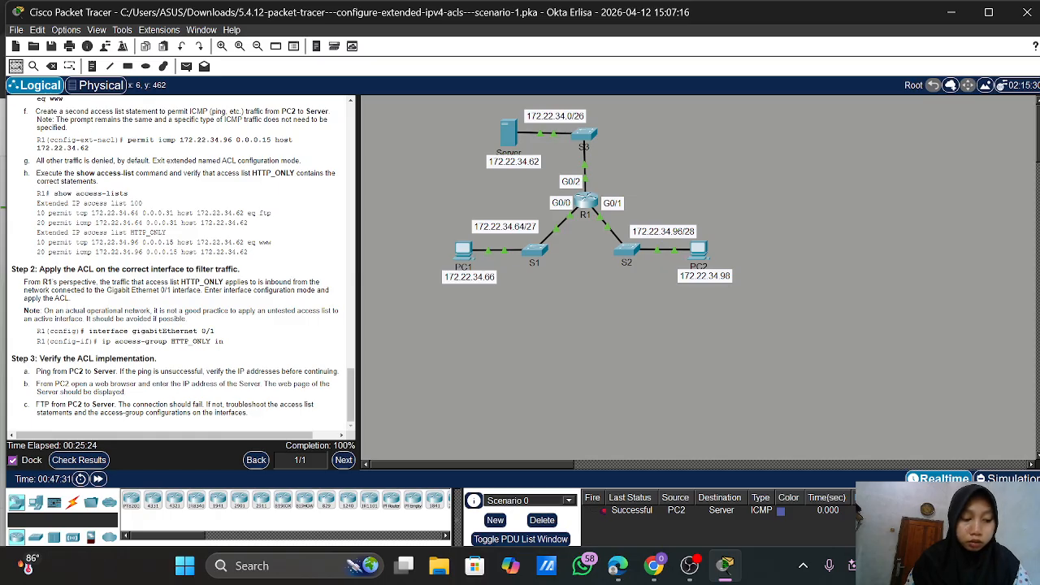
scroll(138, 394, up, 1)
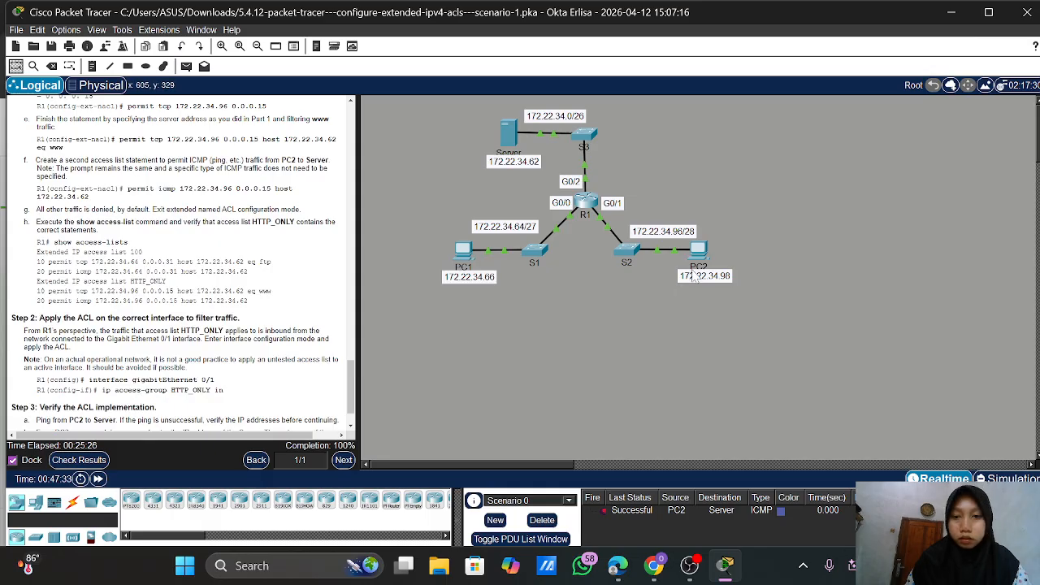
Launch the Web Browser from PC2's Desktop applications
click(704, 251)
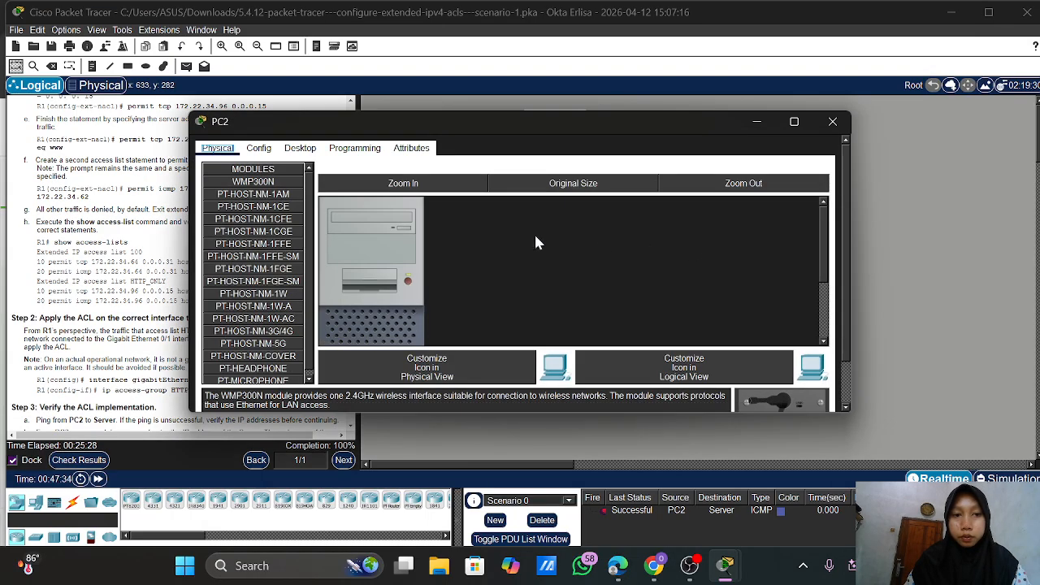
click(300, 153)
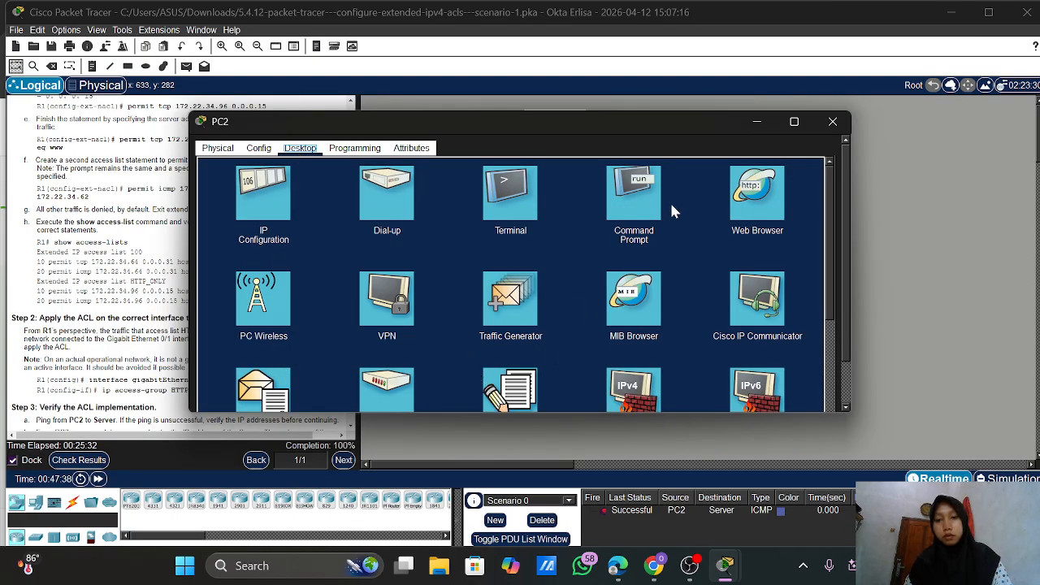
click(755, 201)
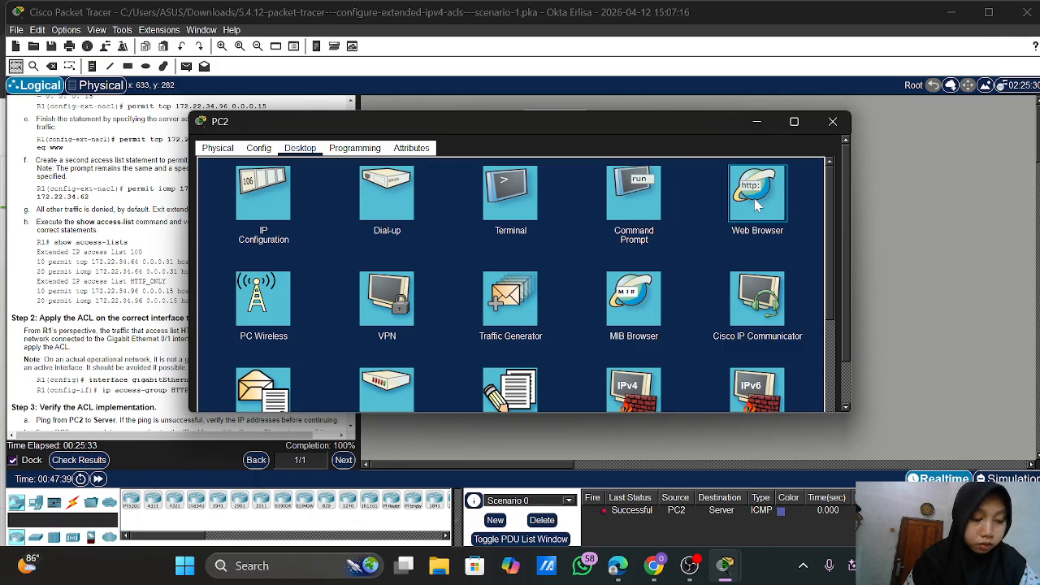
click(755, 201)
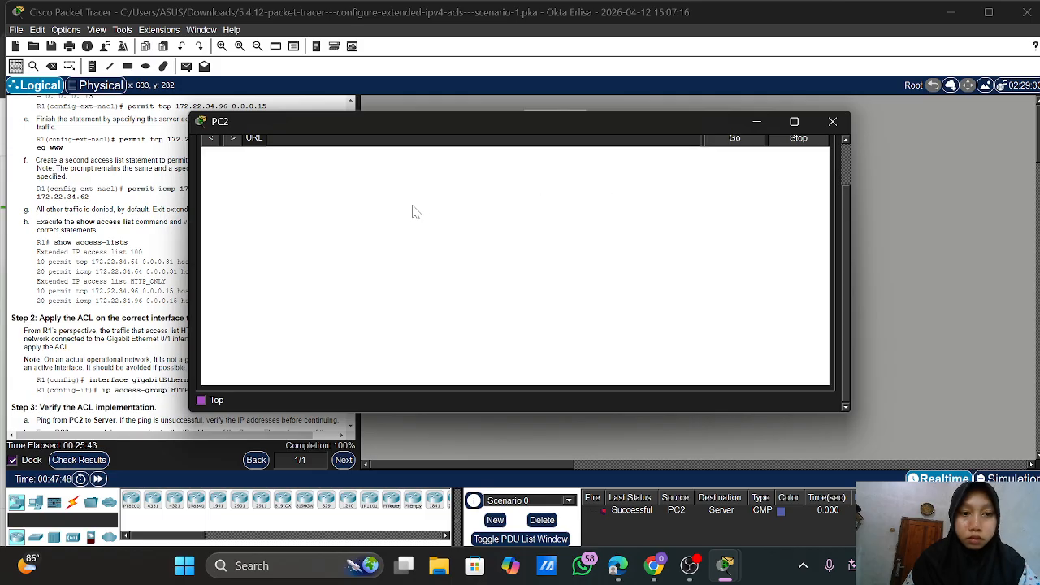
scroll(413, 211, up, 2)
click(321, 190)
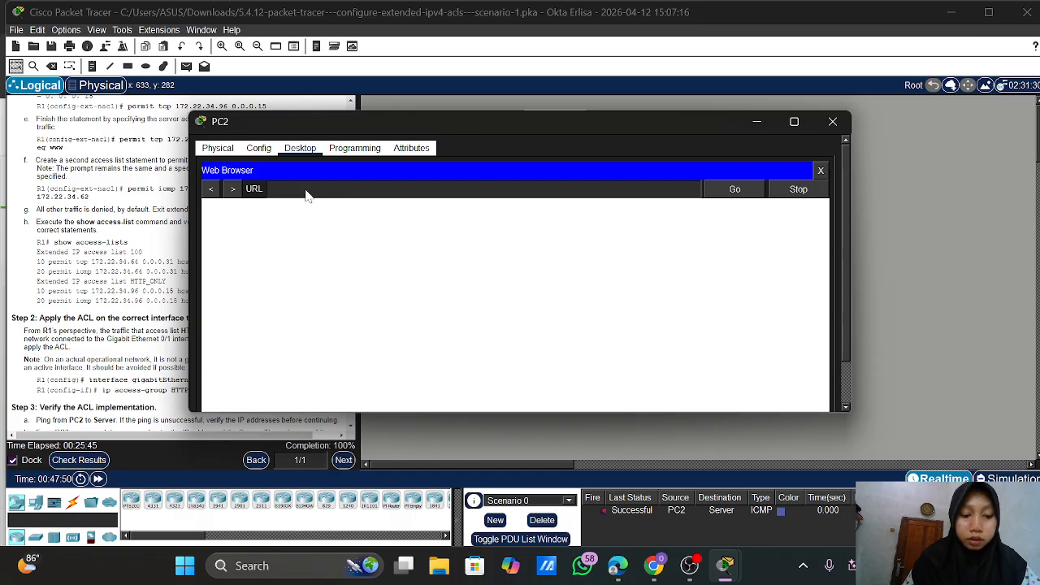
text(HTTP)
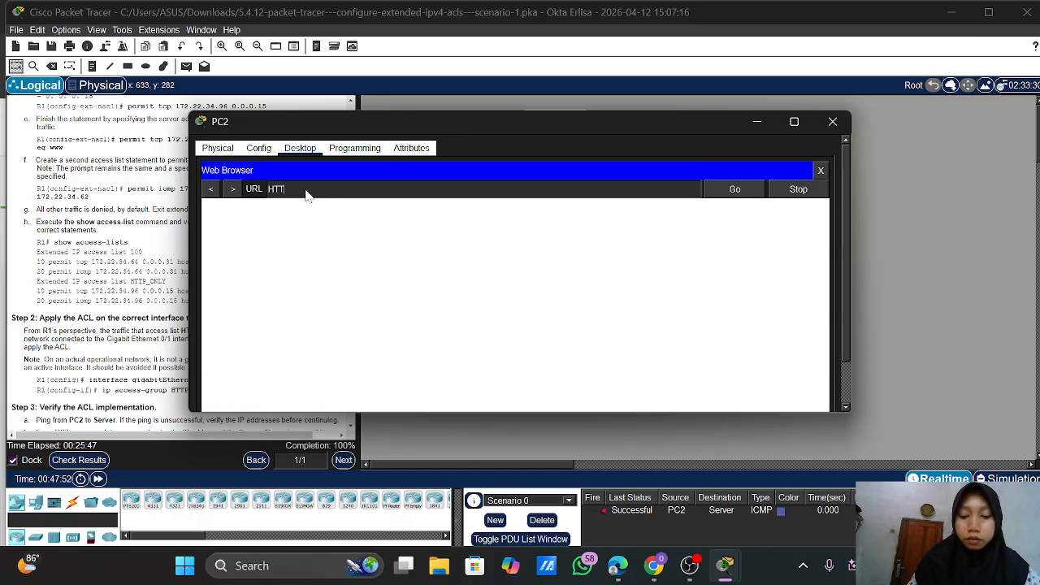
text(_ONL)
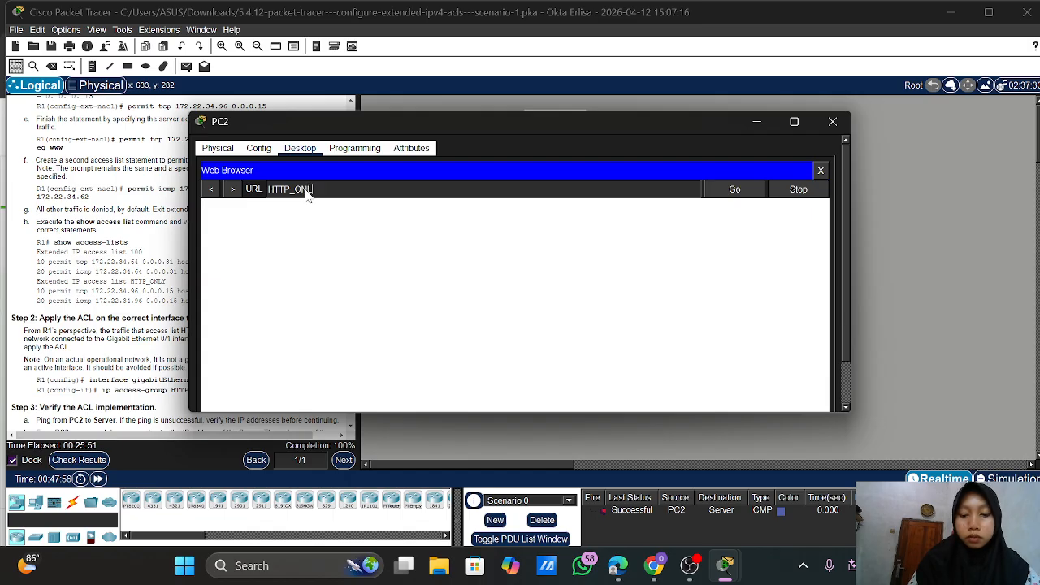
text(Y)
key(Return)
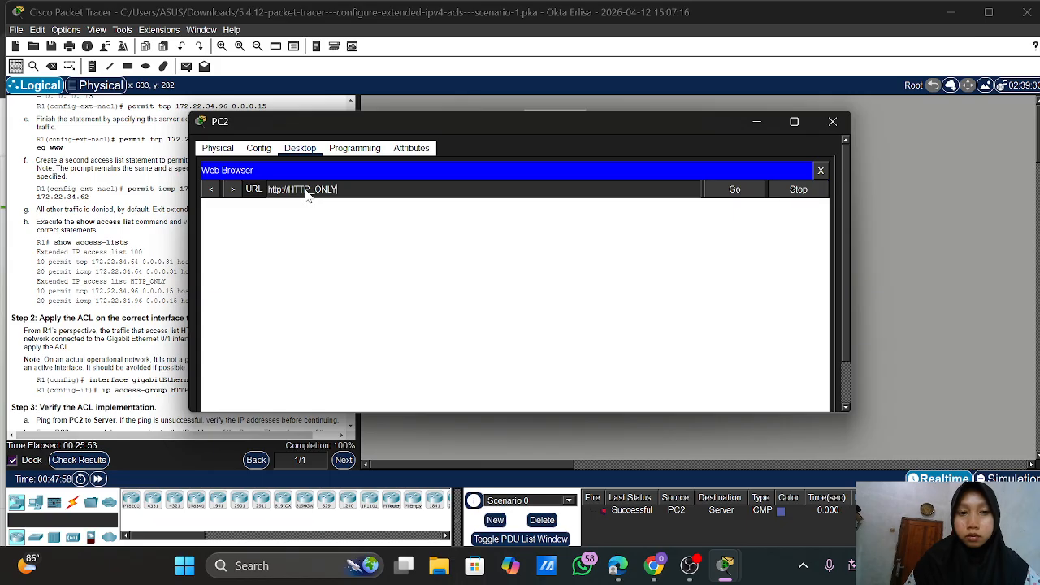
click(735, 190)
drag(602, 122, 797, 92)
scroll(302, 373, down, 2)
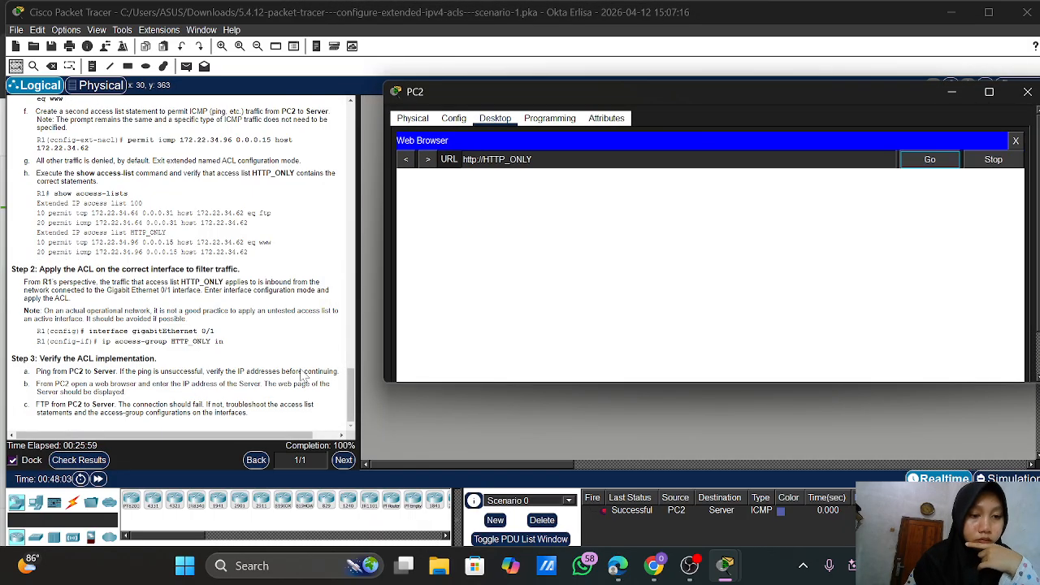
scroll(302, 374, up, 10)
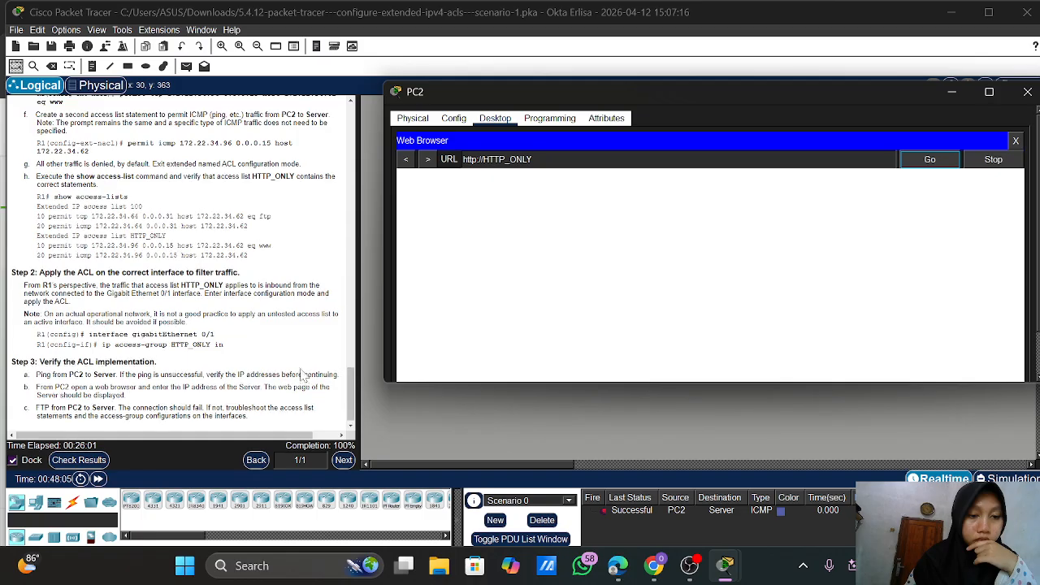
scroll(302, 374, up, 10)
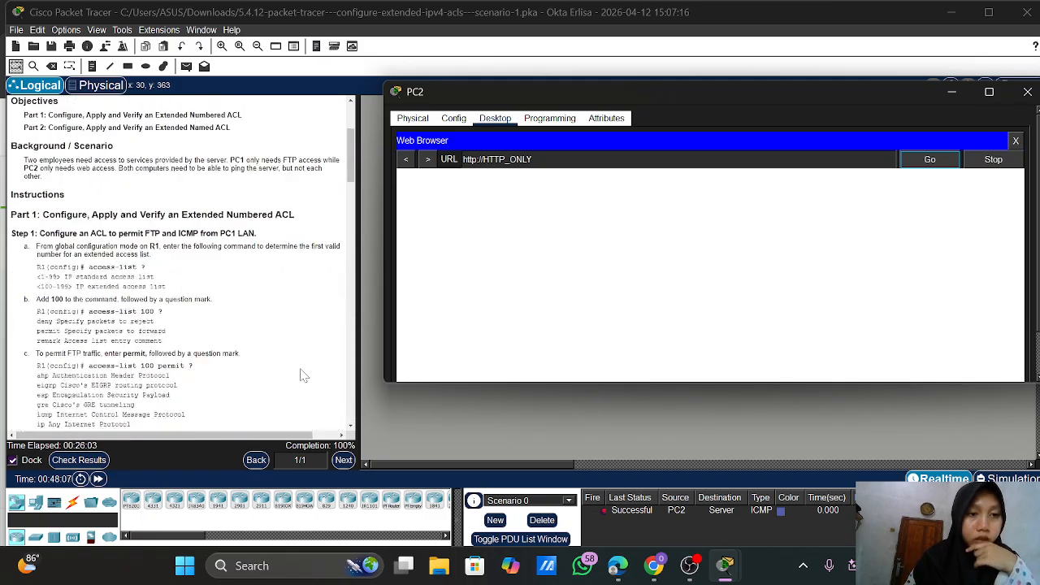
scroll(269, 270, right, 2)
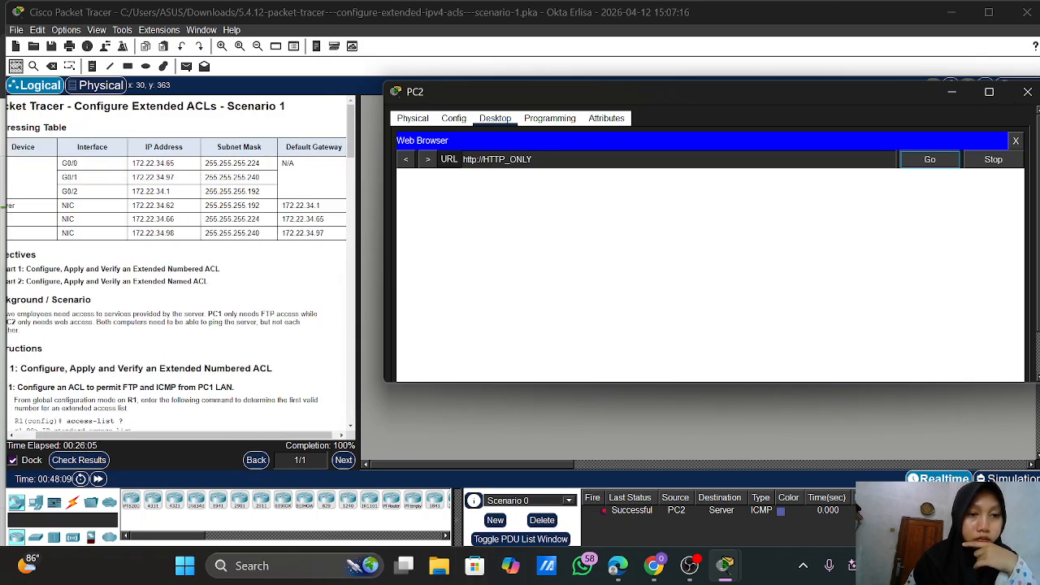
scroll(269, 269, left, 2)
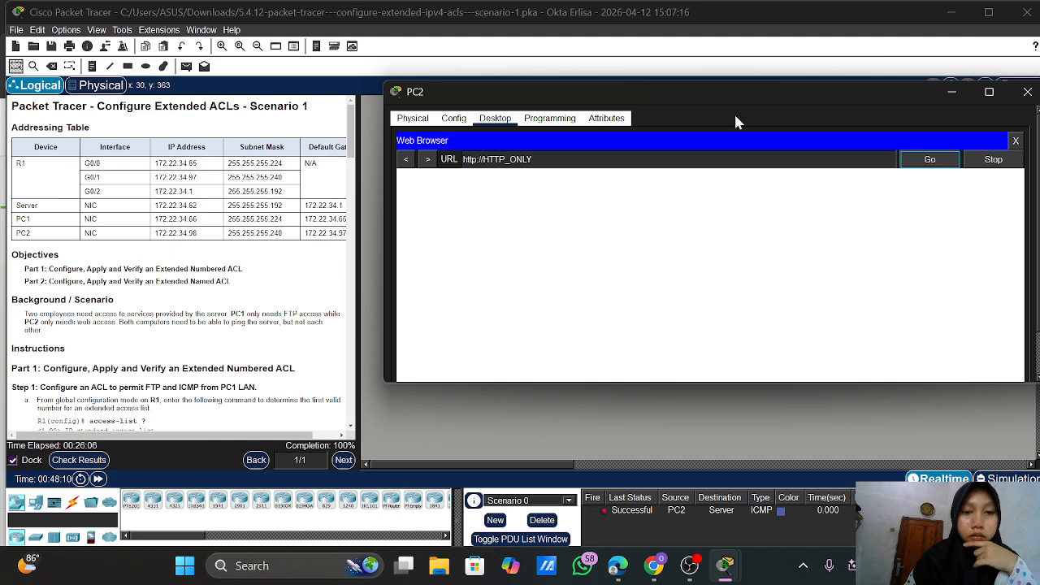
click(1027, 92)
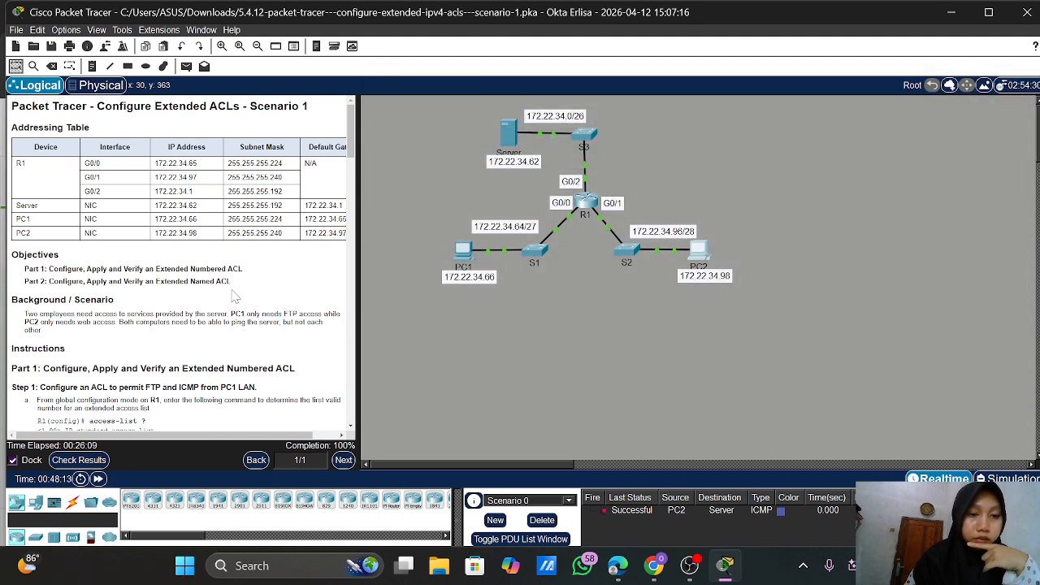
Reopen PC2's device window from the topology, landing on its Desktop applications
scroll(232, 299, down, 10)
scroll(231, 299, down, 5)
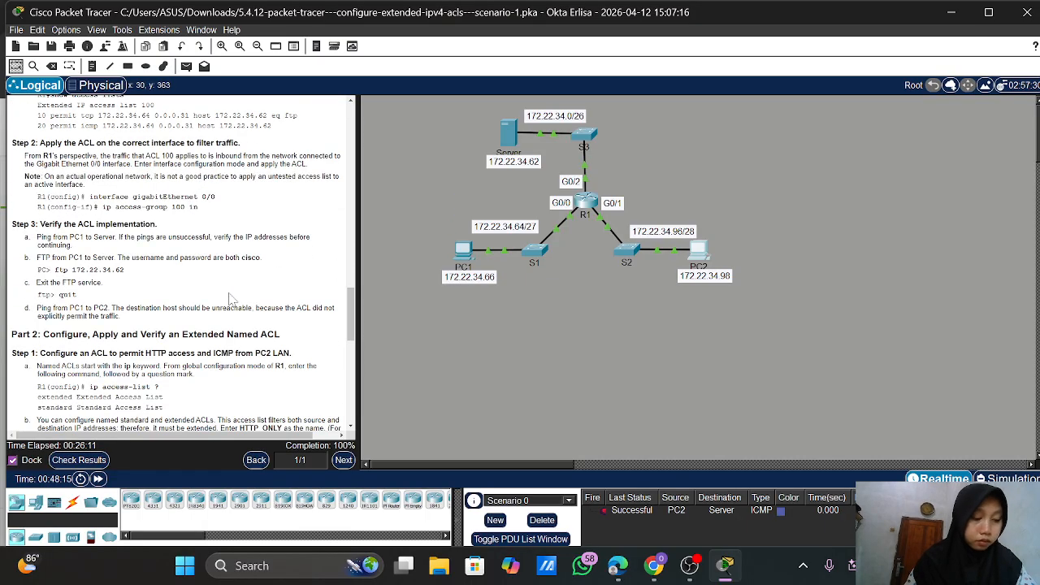
scroll(232, 299, down, 3)
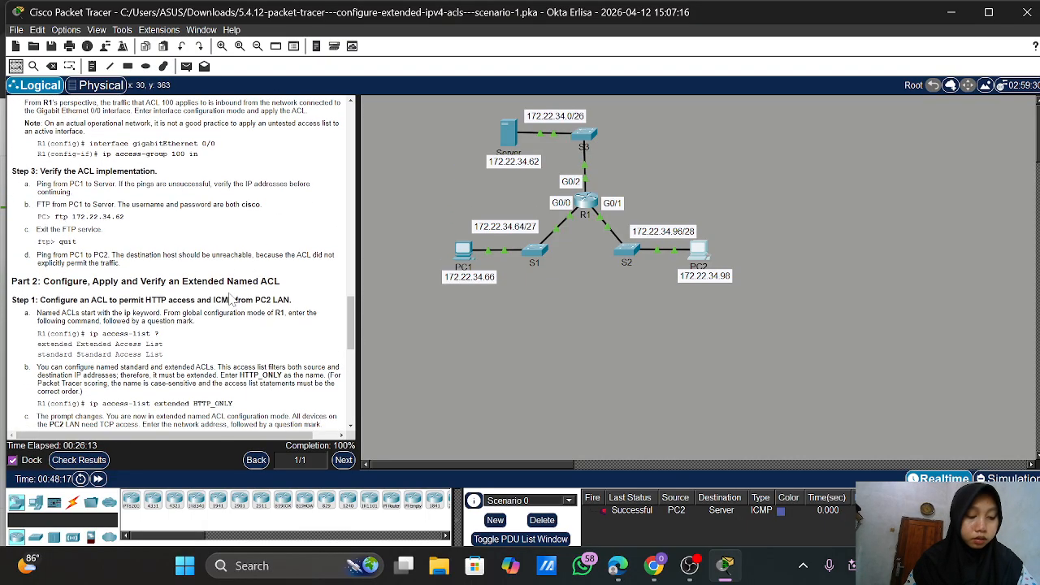
scroll(232, 299, down, 2)
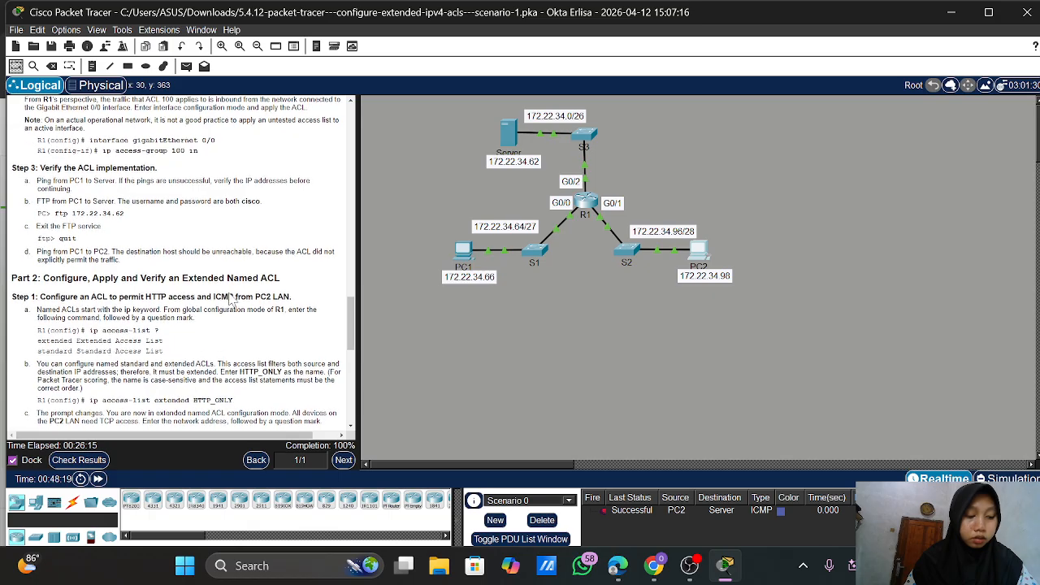
scroll(231, 299, up, 15)
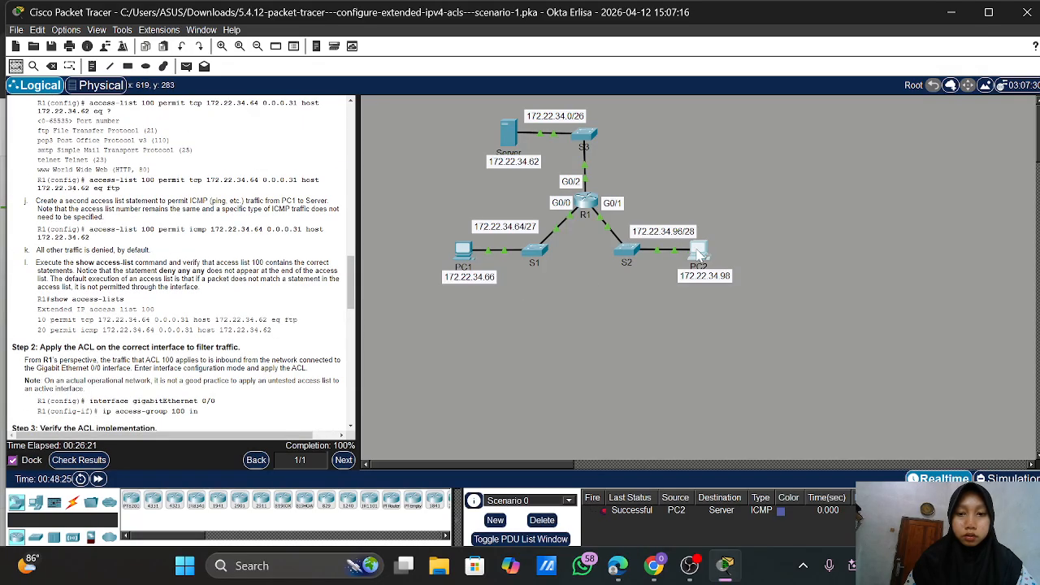
click(697, 255)
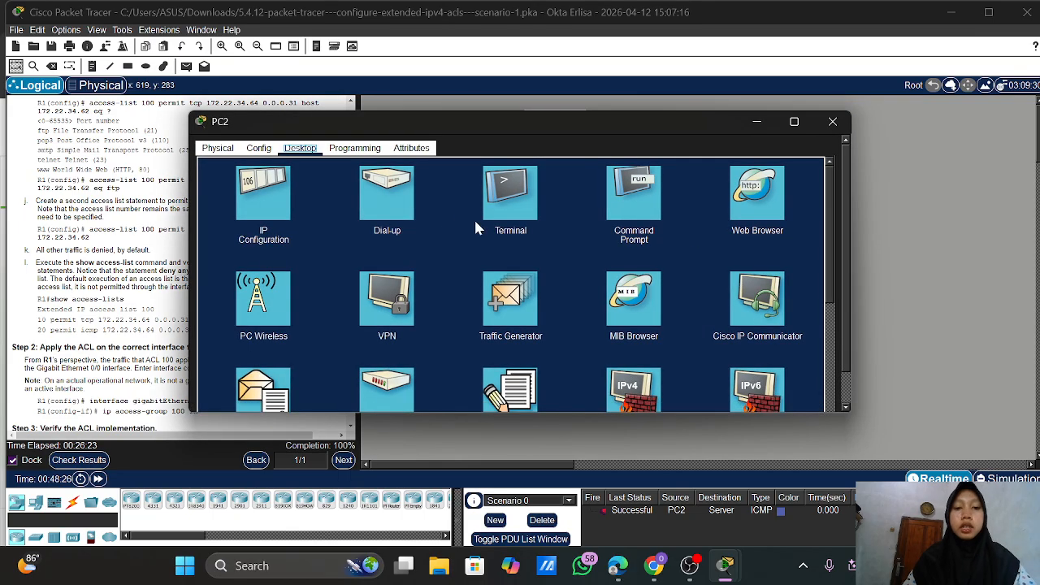
Open PC2's Command Prompt and move its window right to uncover the instructions
click(633, 187)
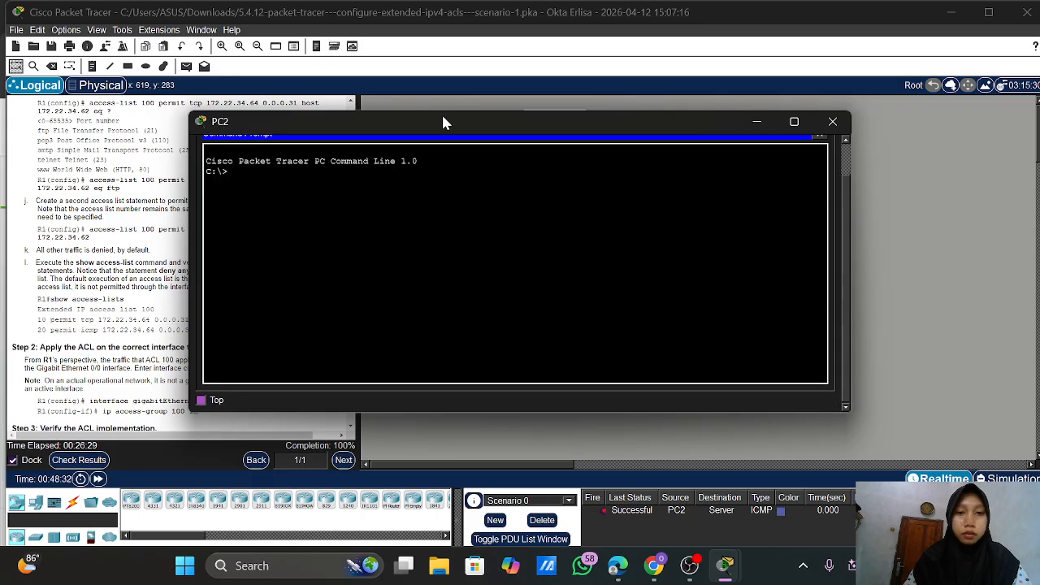
drag(449, 124, 608, 124)
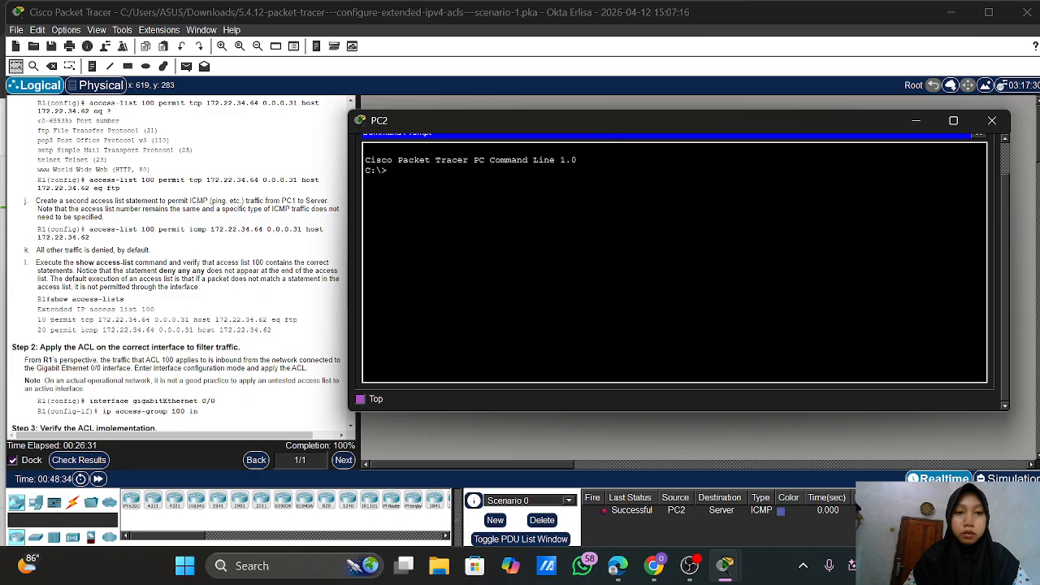
scroll(339, 406, up, 15)
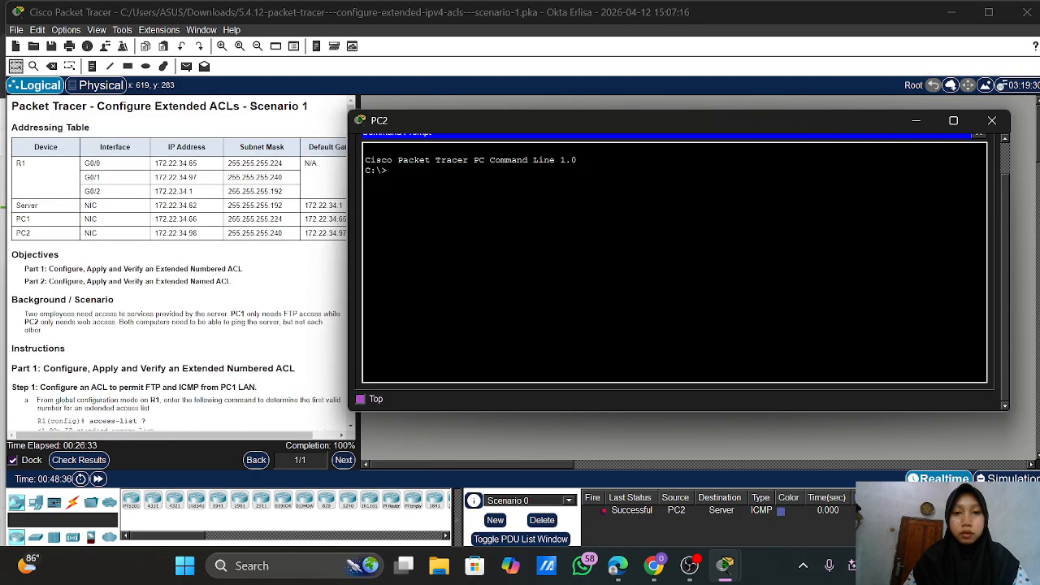
scroll(252, 254, down, 10)
scroll(252, 255, up, 2)
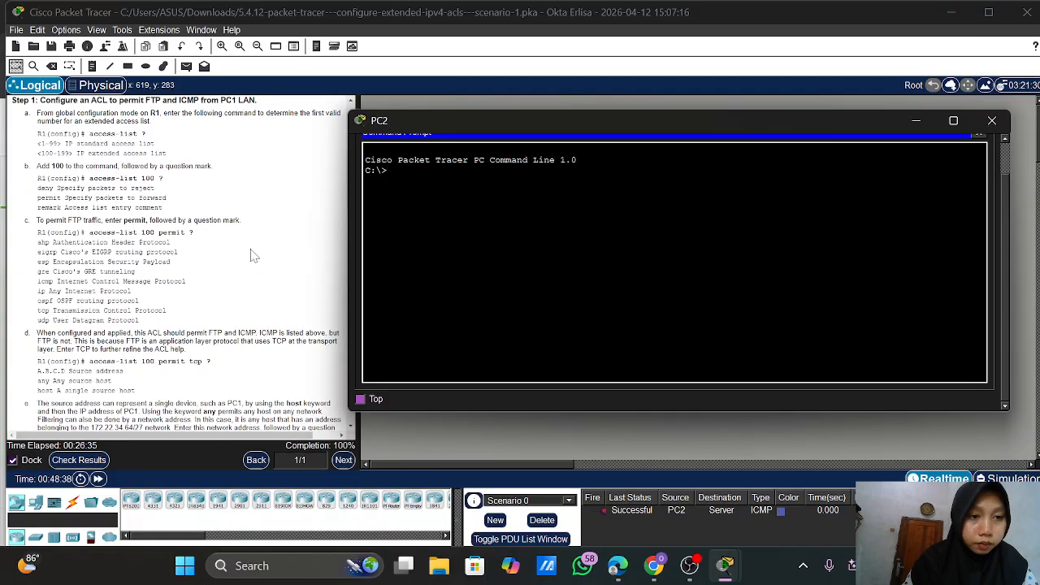
scroll(252, 254, down, 5)
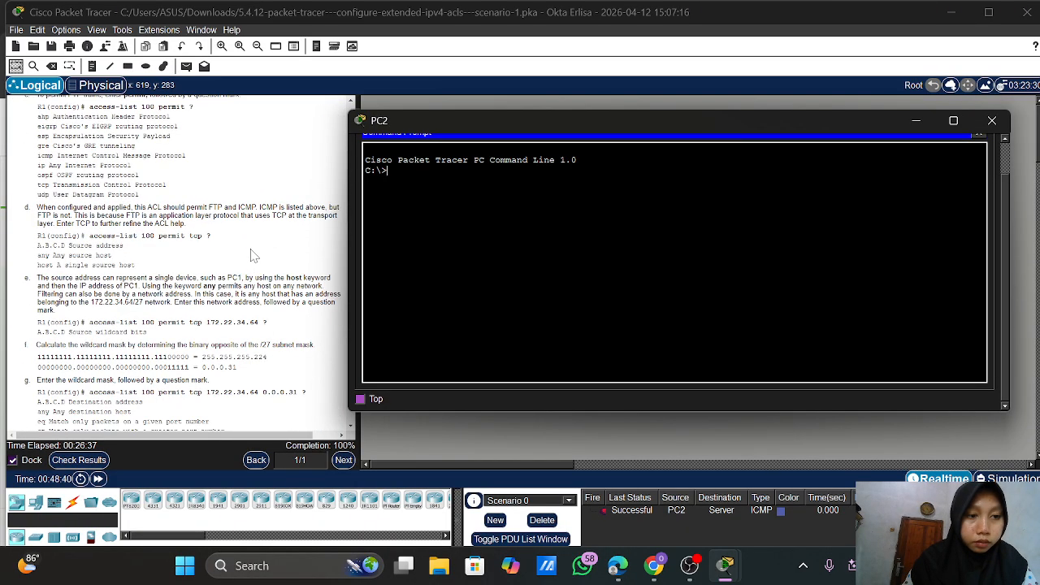
scroll(252, 254, down, 8)
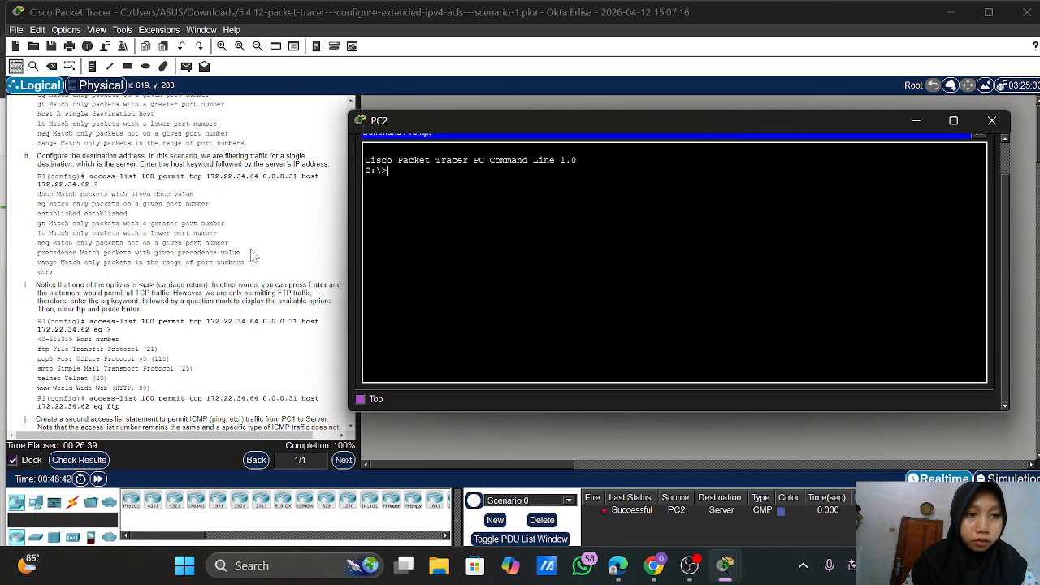
Scroll through the lab instructions pane to read the remaining tasks
scroll(251, 256, down, 3)
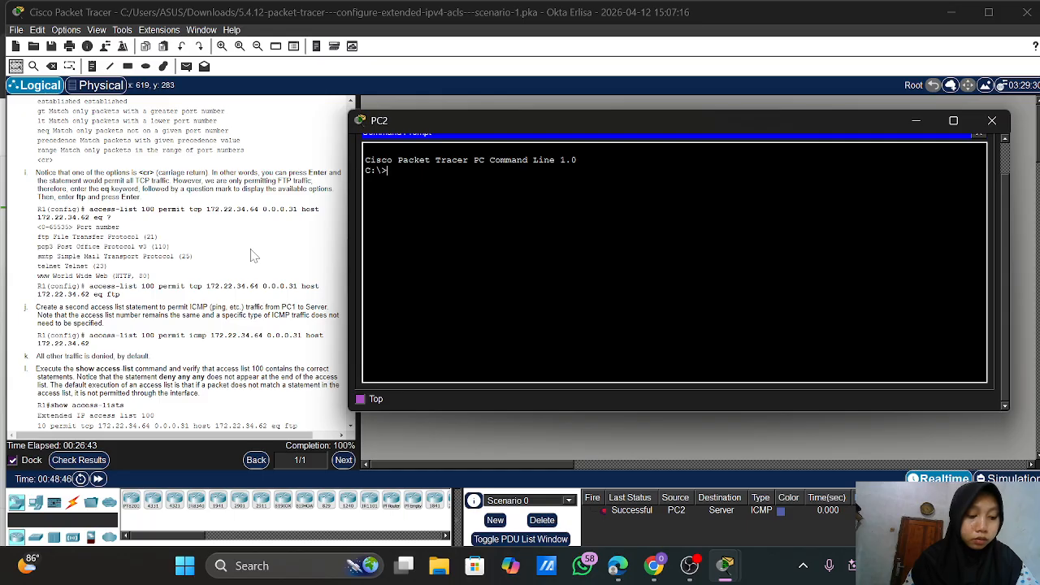
scroll(252, 256, up, 1)
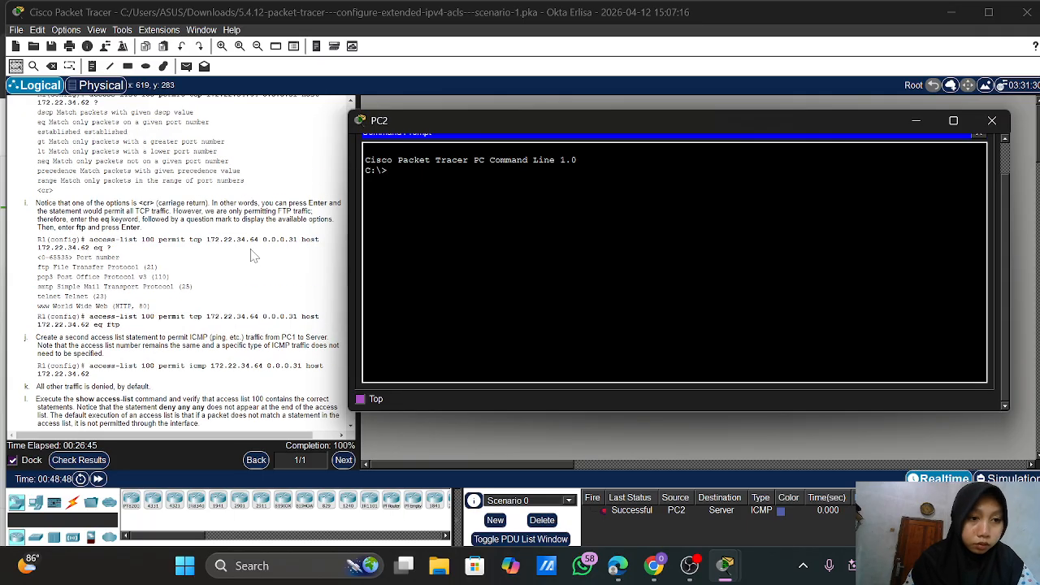
scroll(252, 256, down, 1)
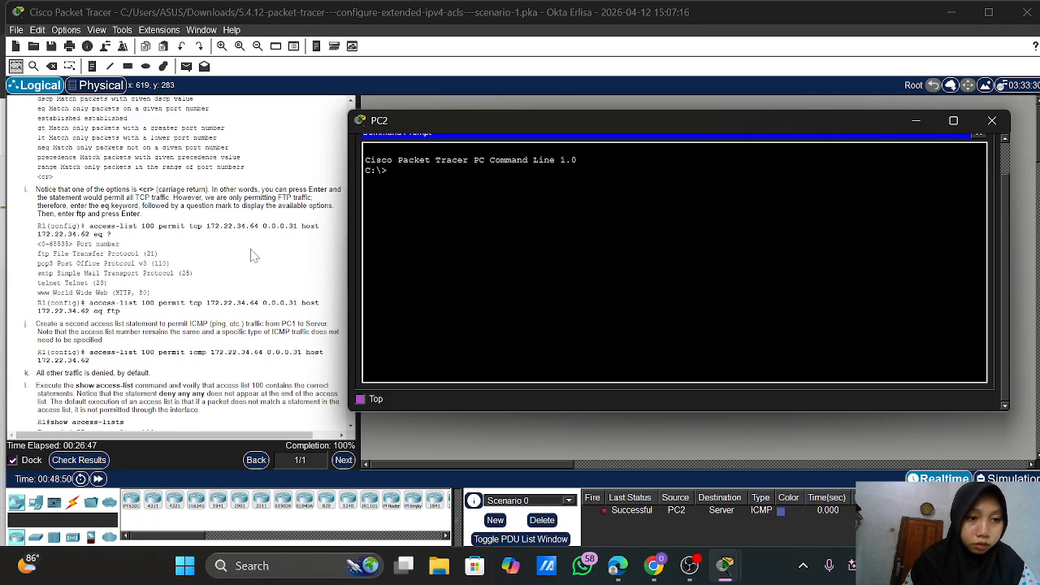
scroll(251, 256, up, 15)
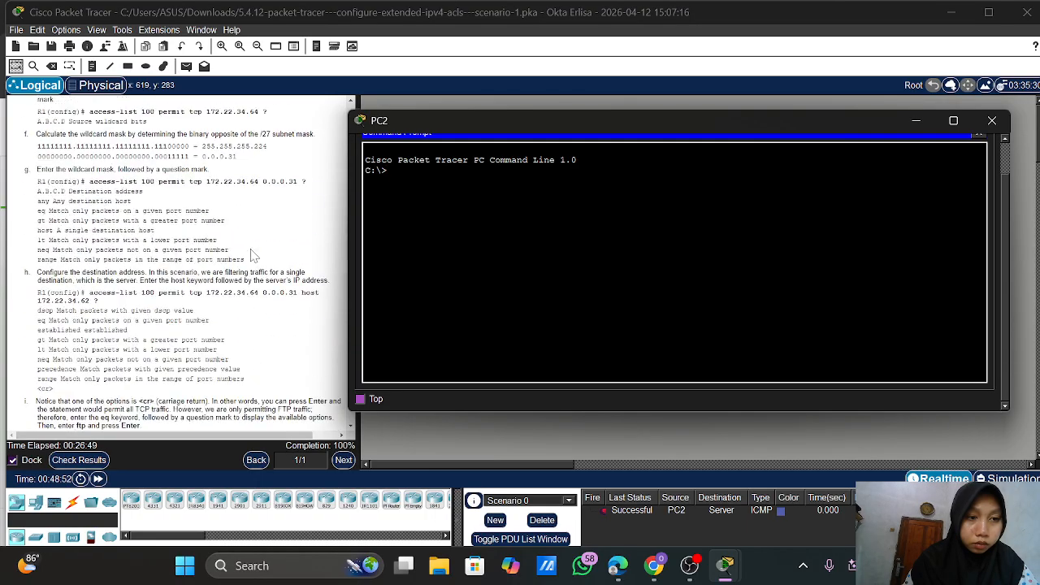
scroll(252, 255, down, 8)
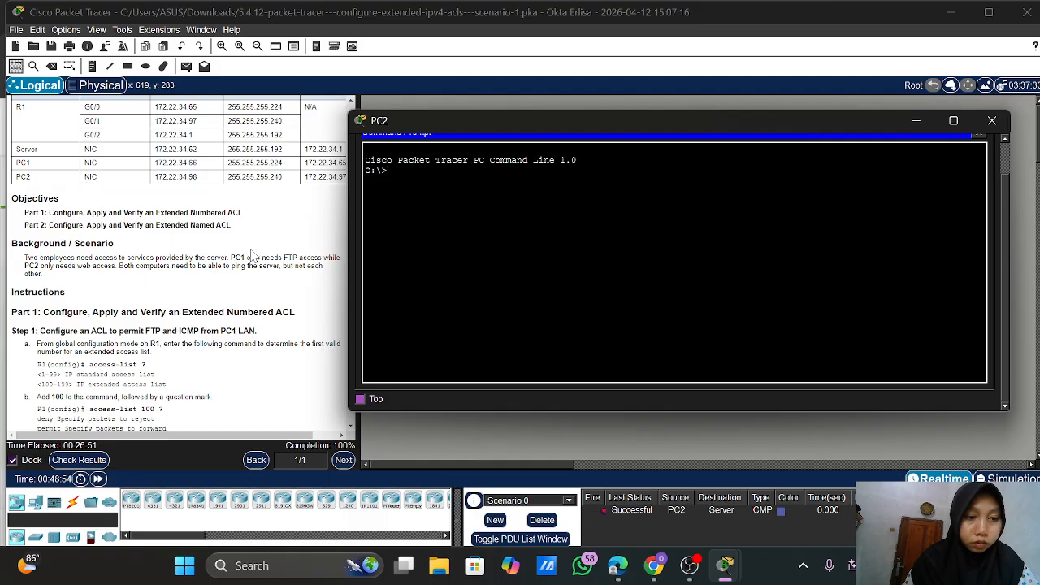
scroll(252, 256, down, 14)
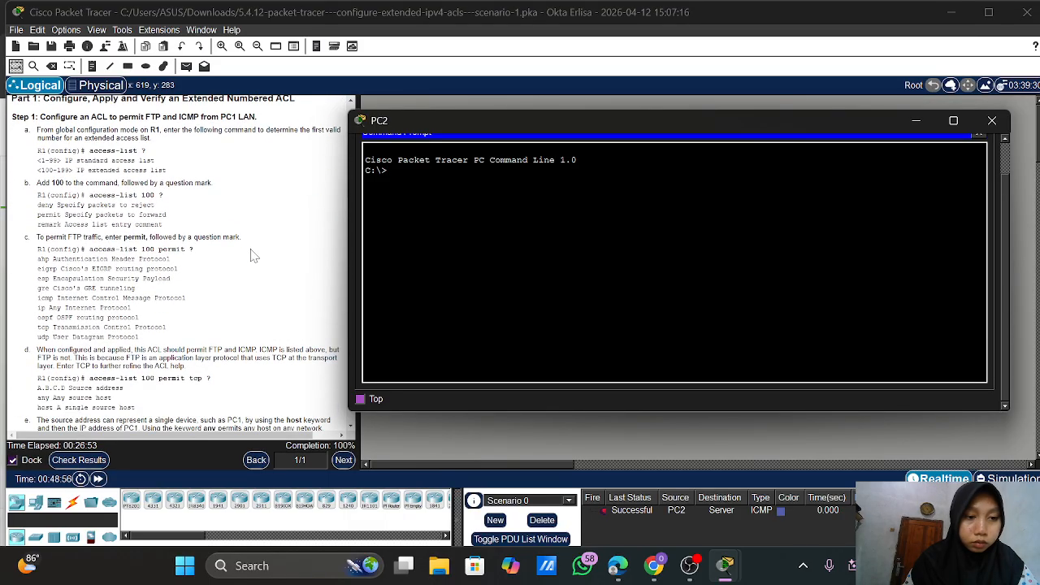
scroll(252, 256, down, 10)
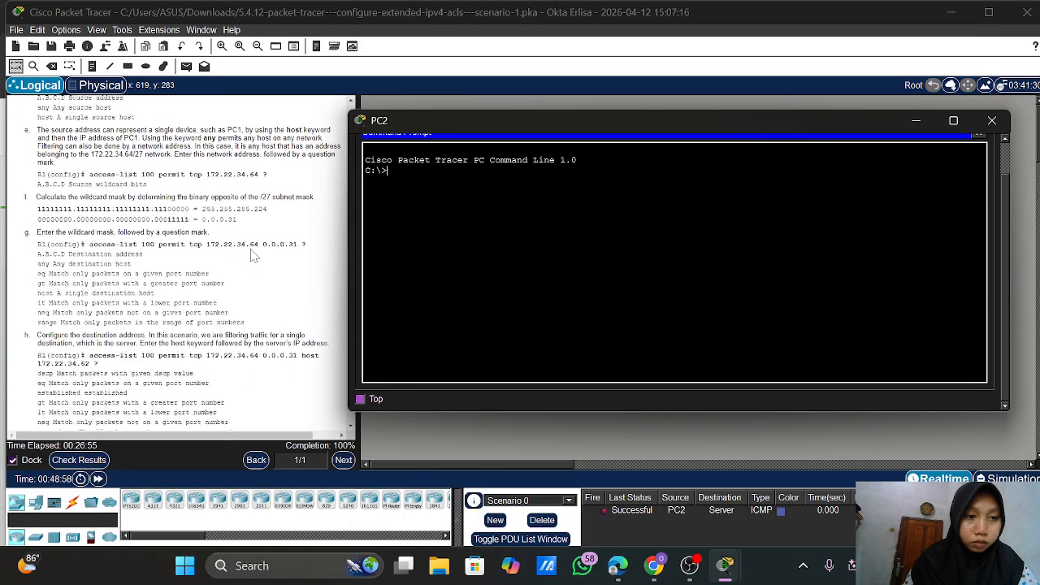
scroll(252, 256, down, 11)
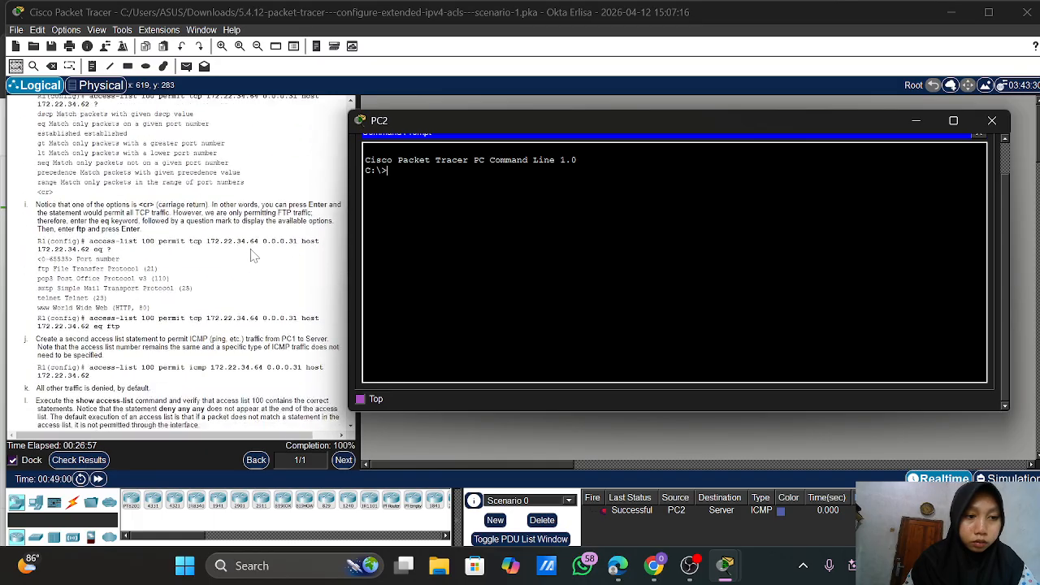
scroll(252, 255, down, 4)
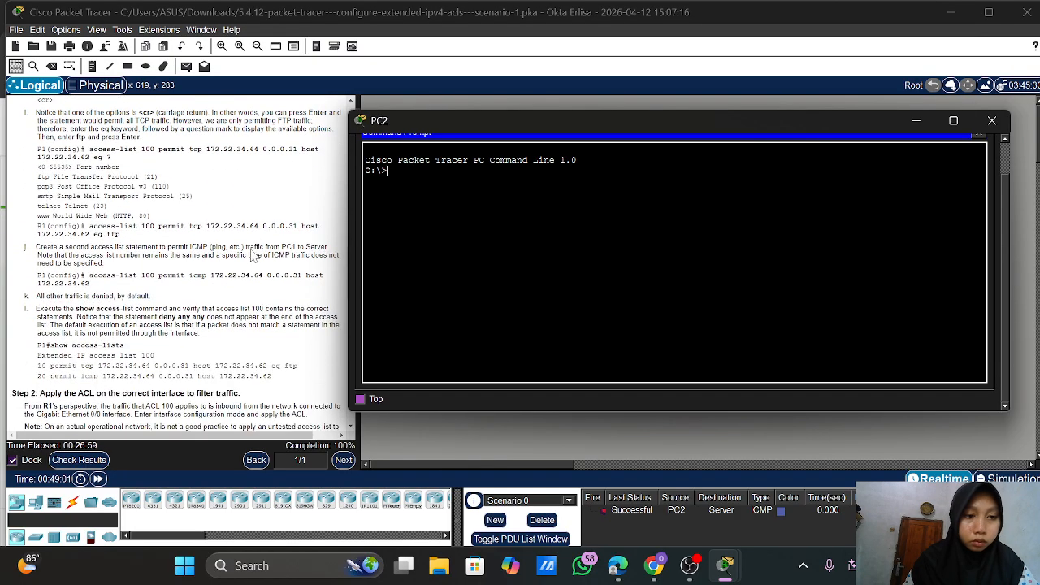
scroll(252, 256, up, 1)
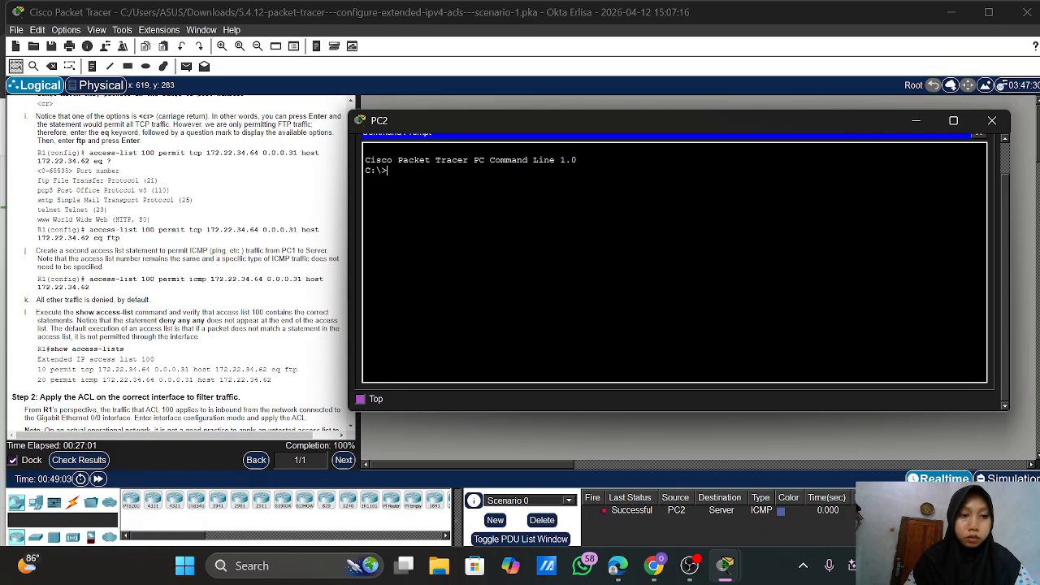
scroll(178, 260, down, 10)
scroll(235, 248, down, 2)
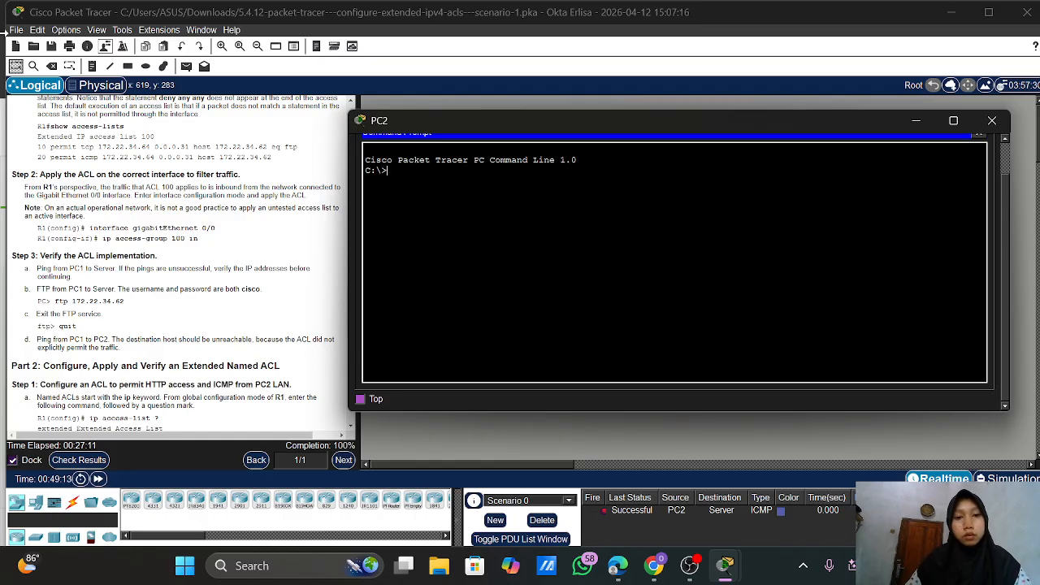
Run ftp 172.22.34.62 from PC2, let it time out, and close PC2's window
scroll(128, 209, up, 15)
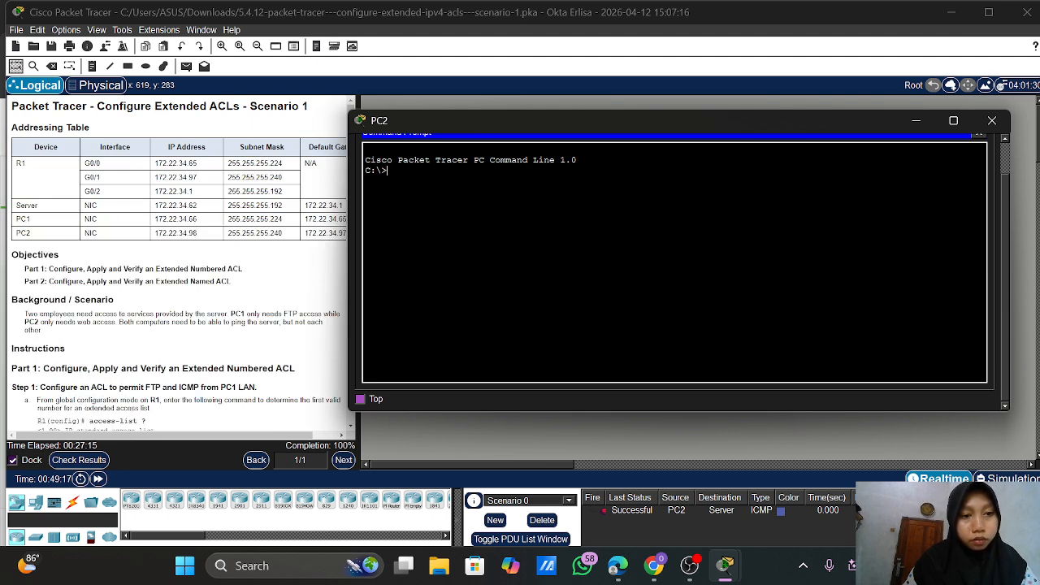
text(p 1)
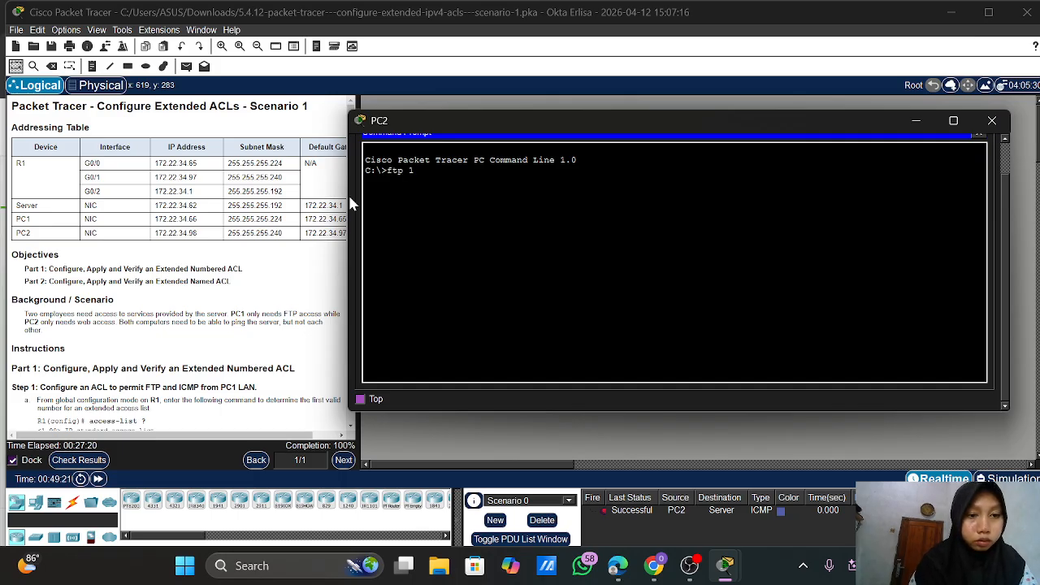
text(72)
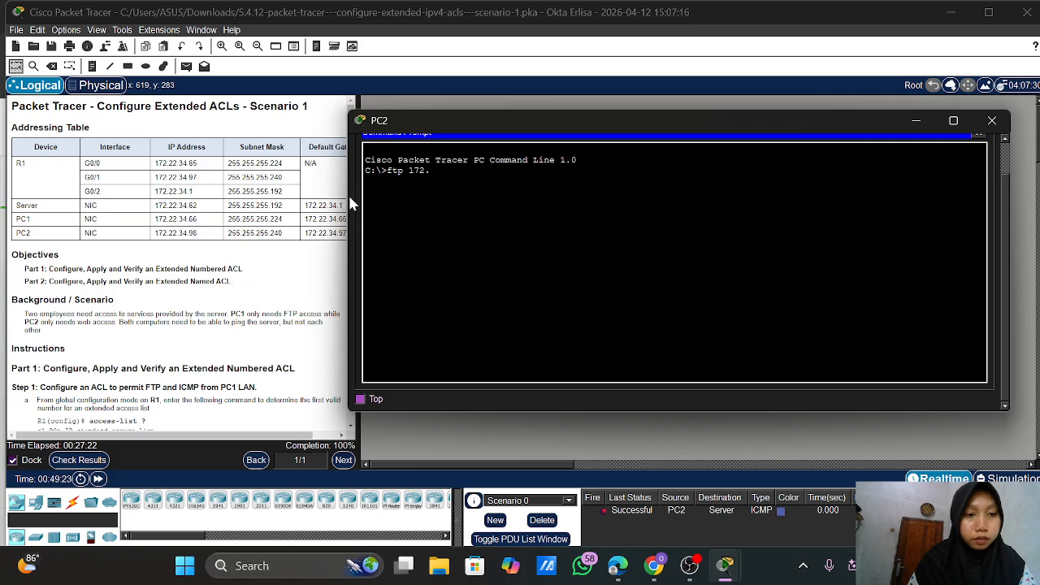
text(.11.34)
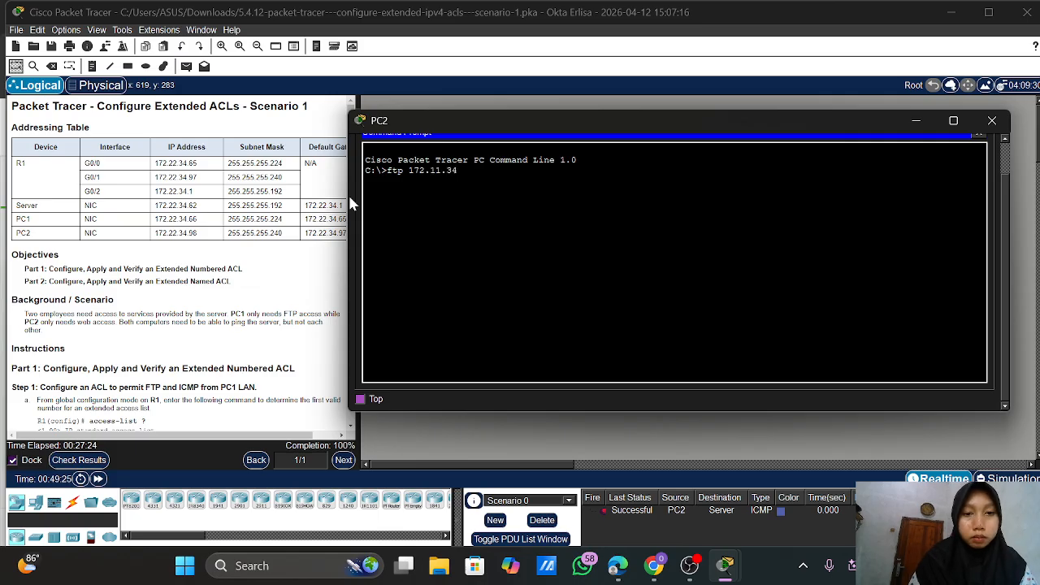
key(BackSpace)
key(BackSpace)
key(BackSpace)
key(BackSpace)
key(BackSpace)
text(22.)
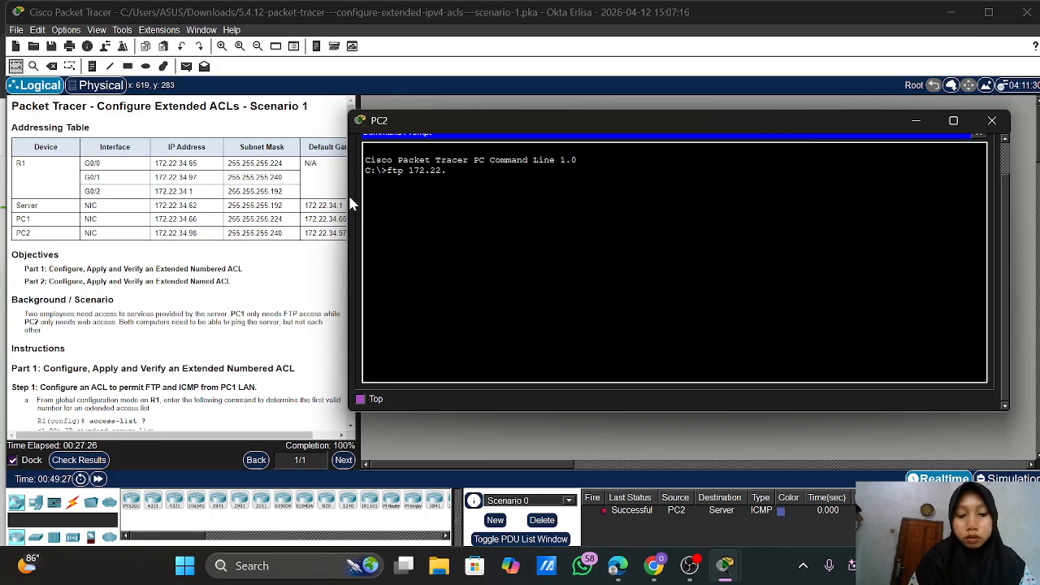
text(34.)
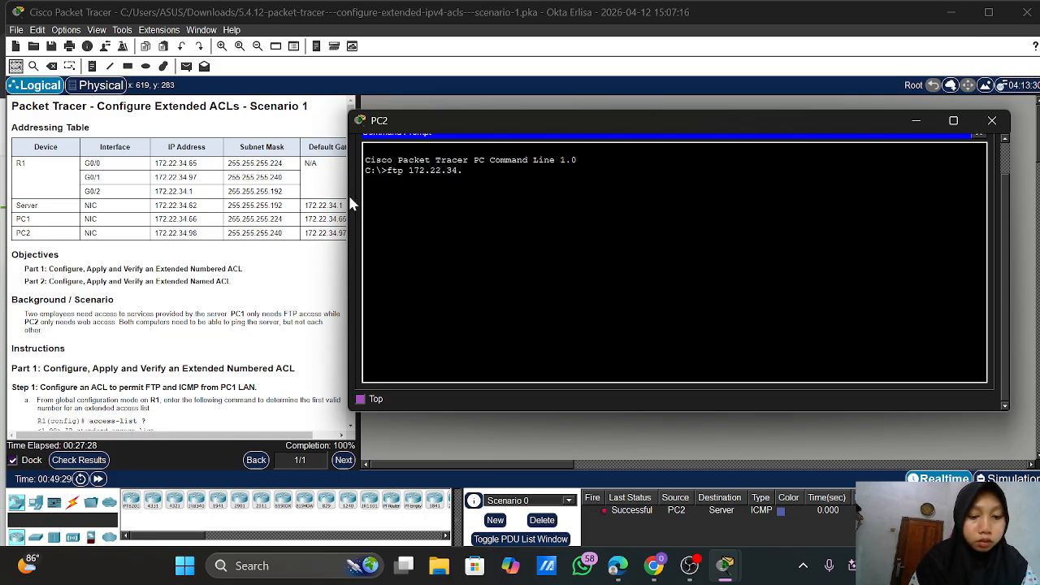
text(62)
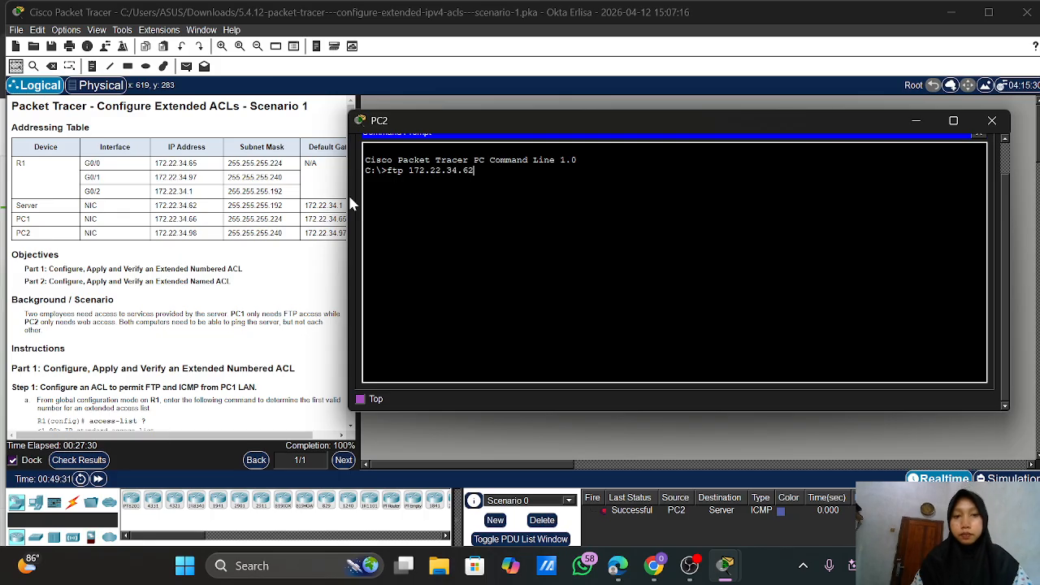
key(Return)
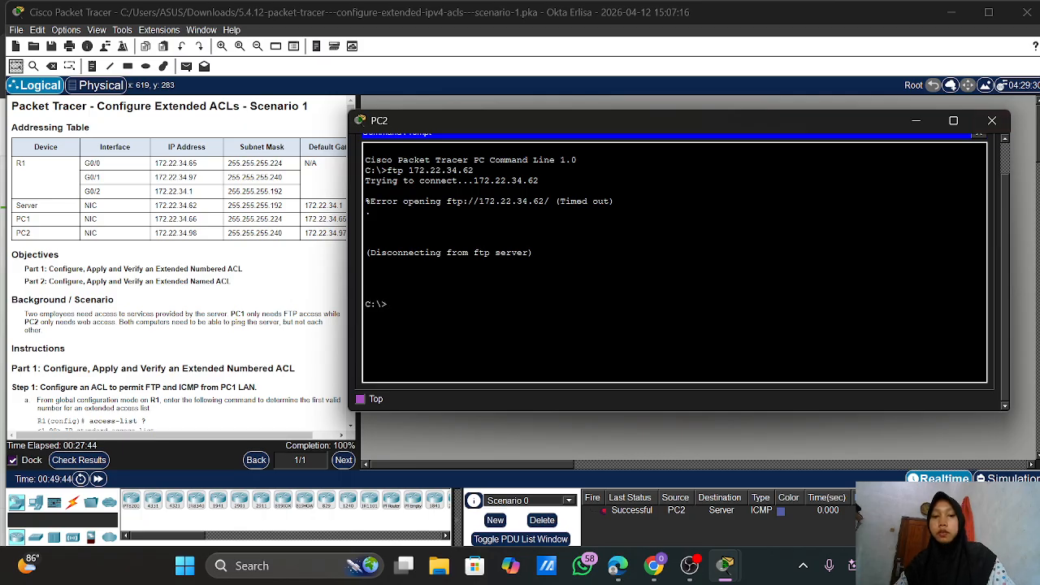
click(992, 120)
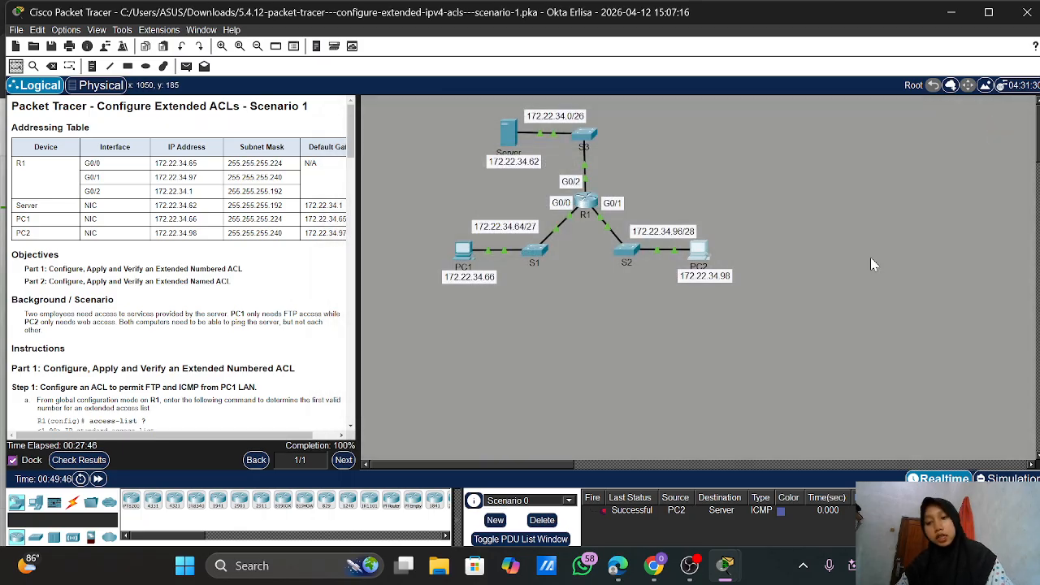